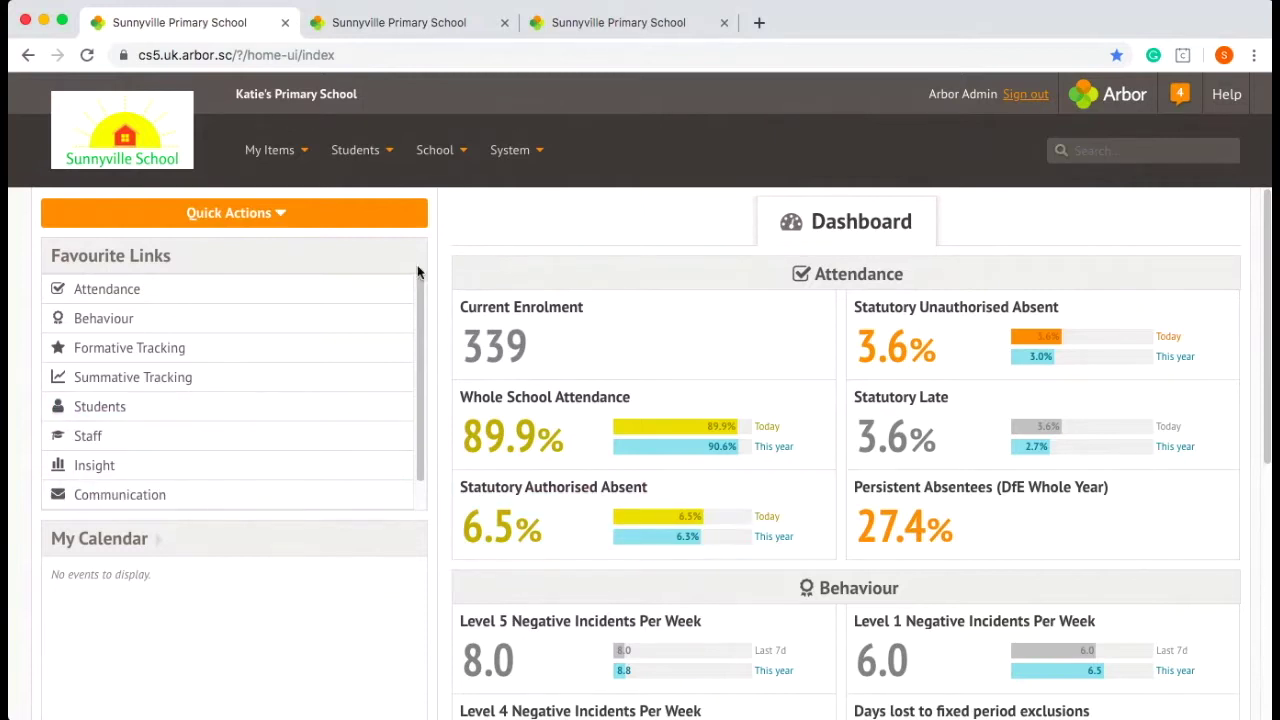
Step: Open the Assessment Catalogue within the students' assessment framework
{"action": "left_click", "coordinate": [350, 155]}
{"action": "mouse_move", "coordinate": [363, 205]}
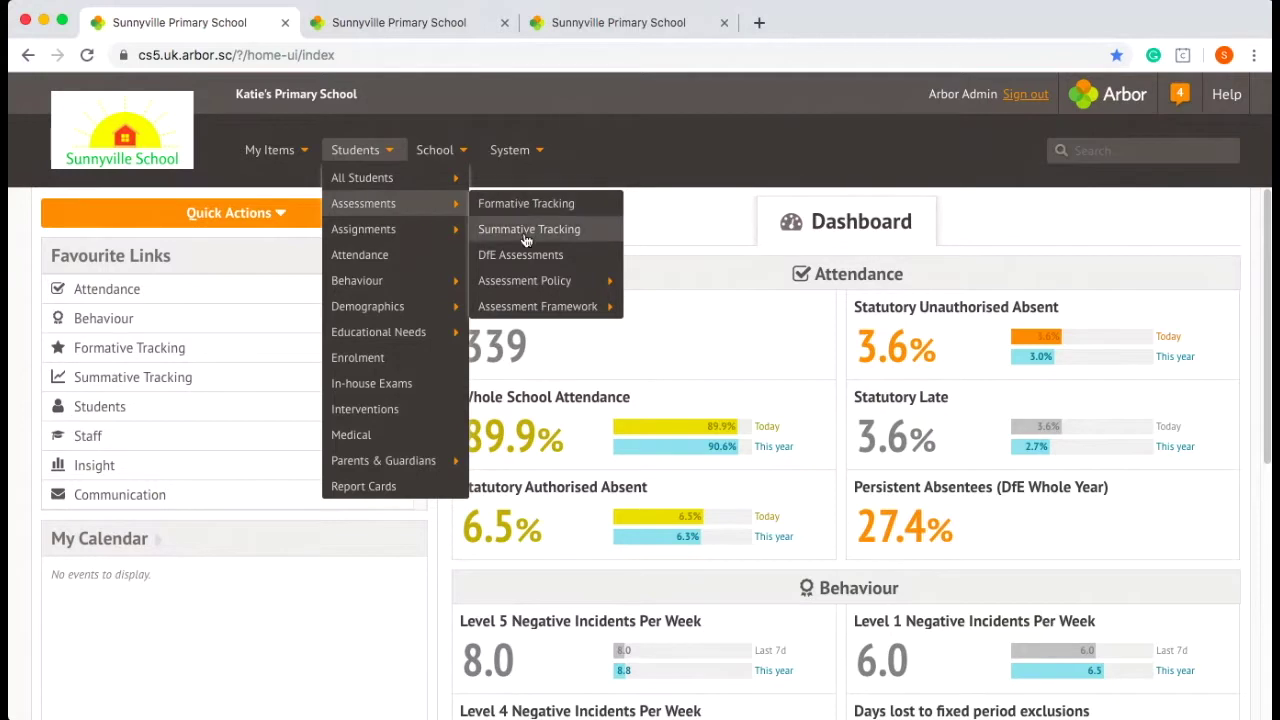
{"action": "mouse_move", "coordinate": [525, 303]}
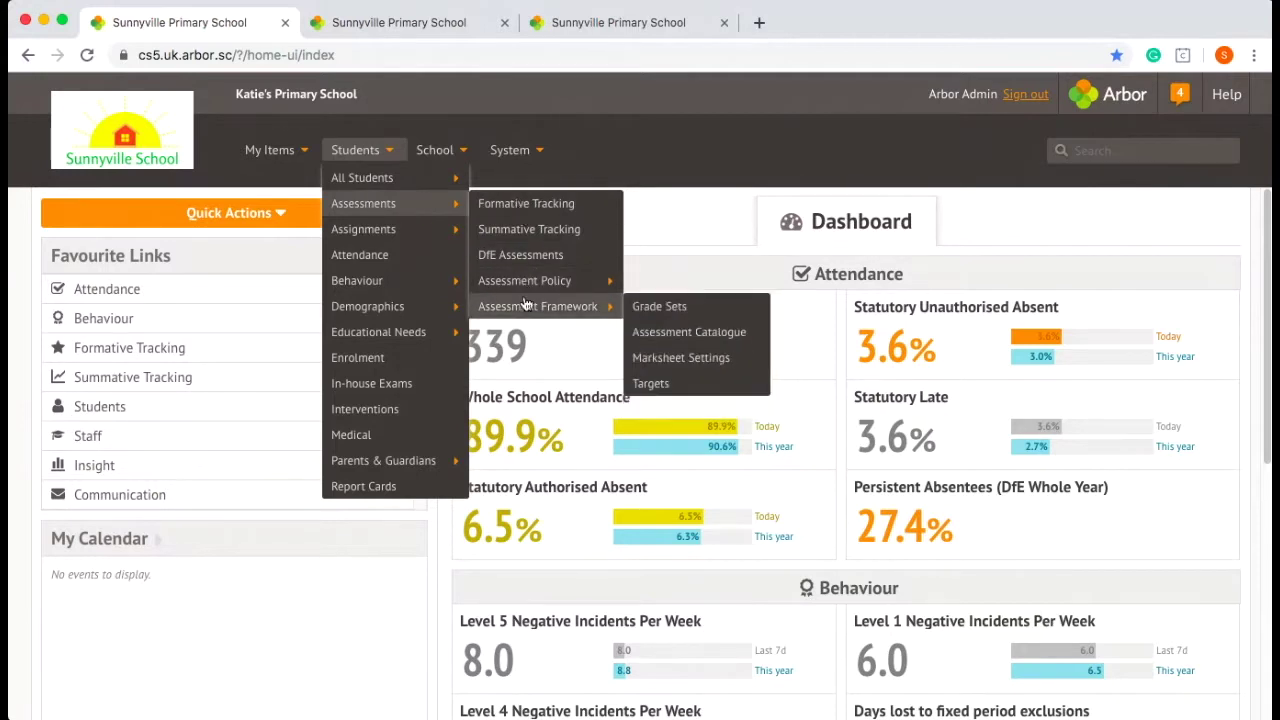
{"action": "left_click", "coordinate": [679, 332]}
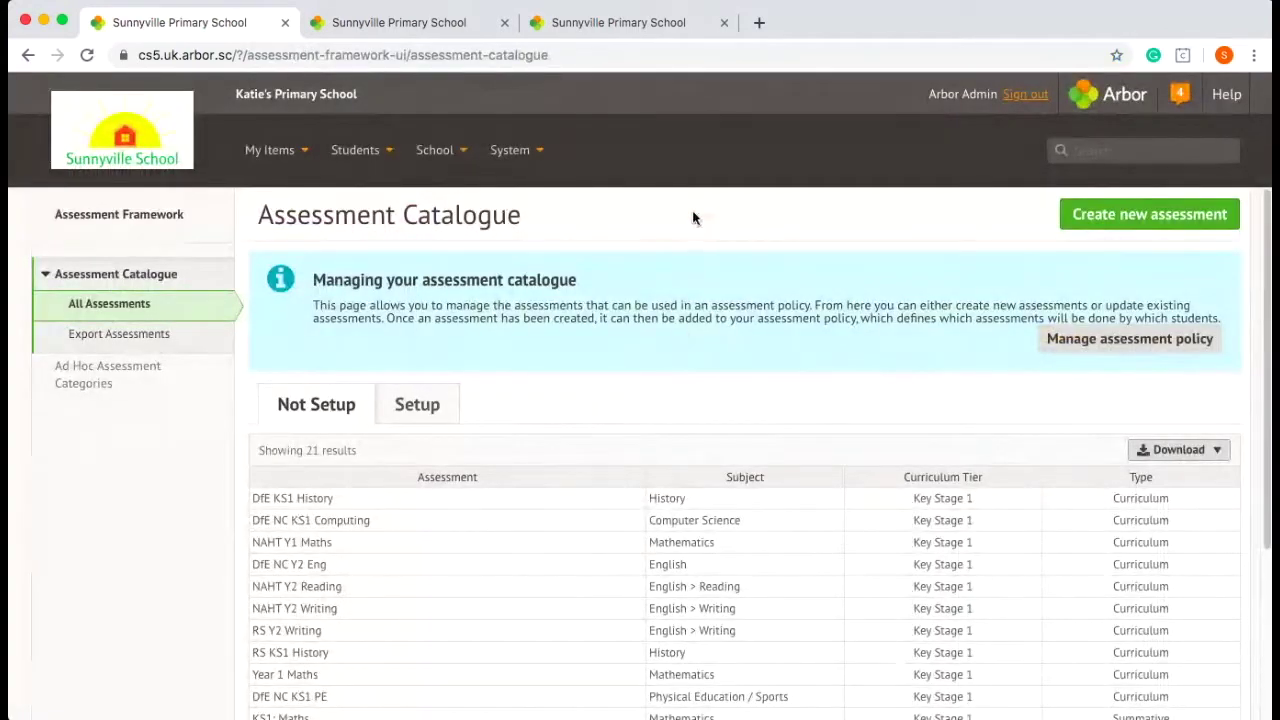
Step: Review the assessments already set up in the catalogue, checking their subject, curriculum tier and type
{"action": "left_click", "coordinate": [421, 406]}
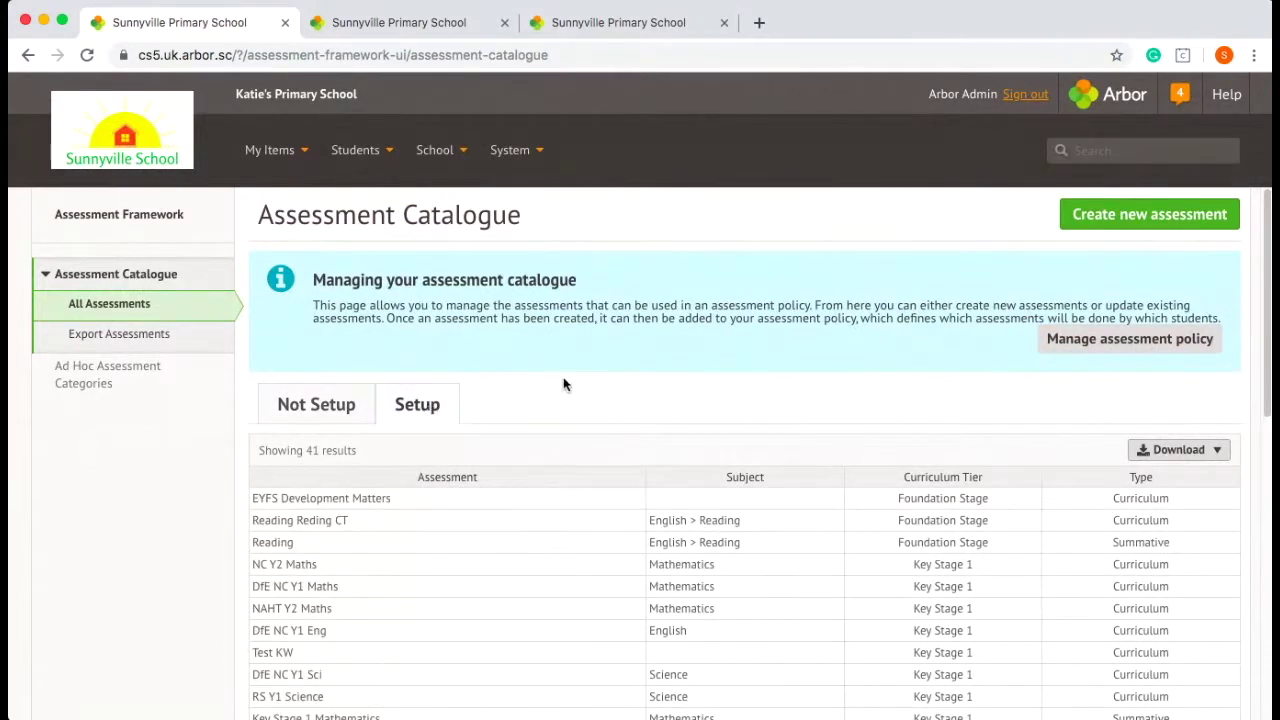
{"action": "scroll", "coordinate": [632, 384], "scroll_direction": "down", "scroll_amount": 1}
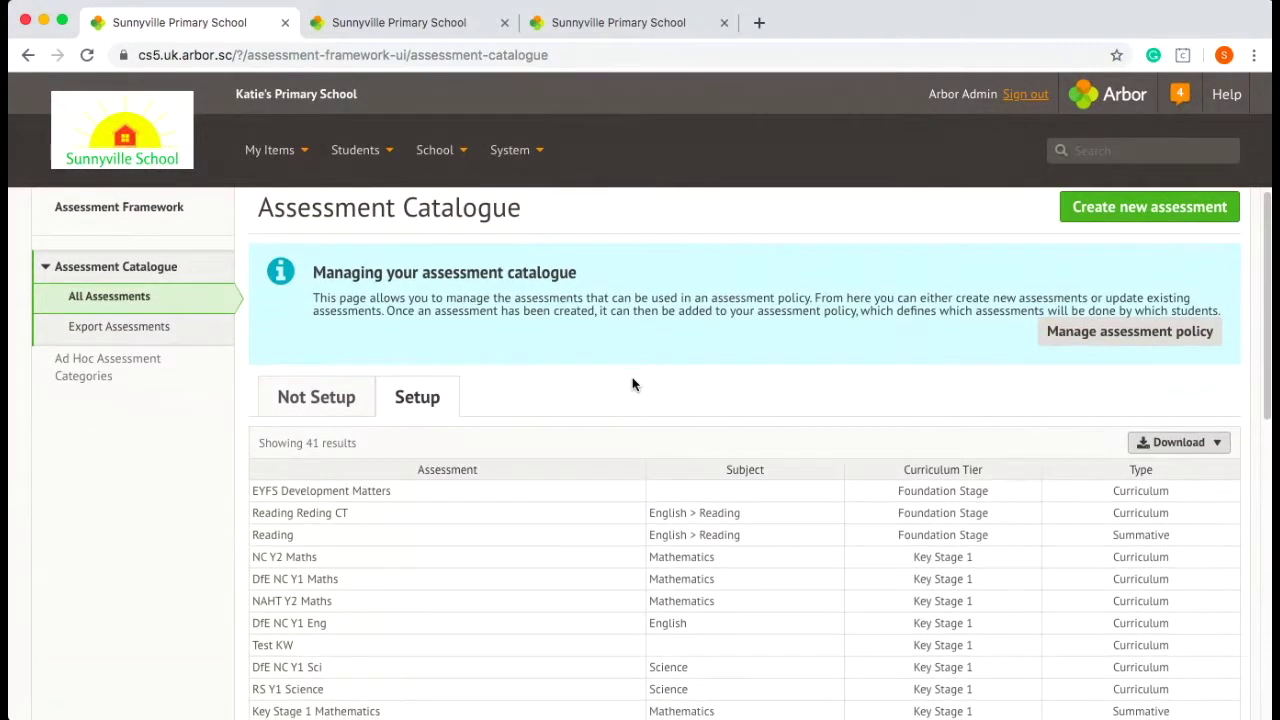
{"action": "scroll", "coordinate": [632, 384], "scroll_direction": "down", "scroll_amount": 1}
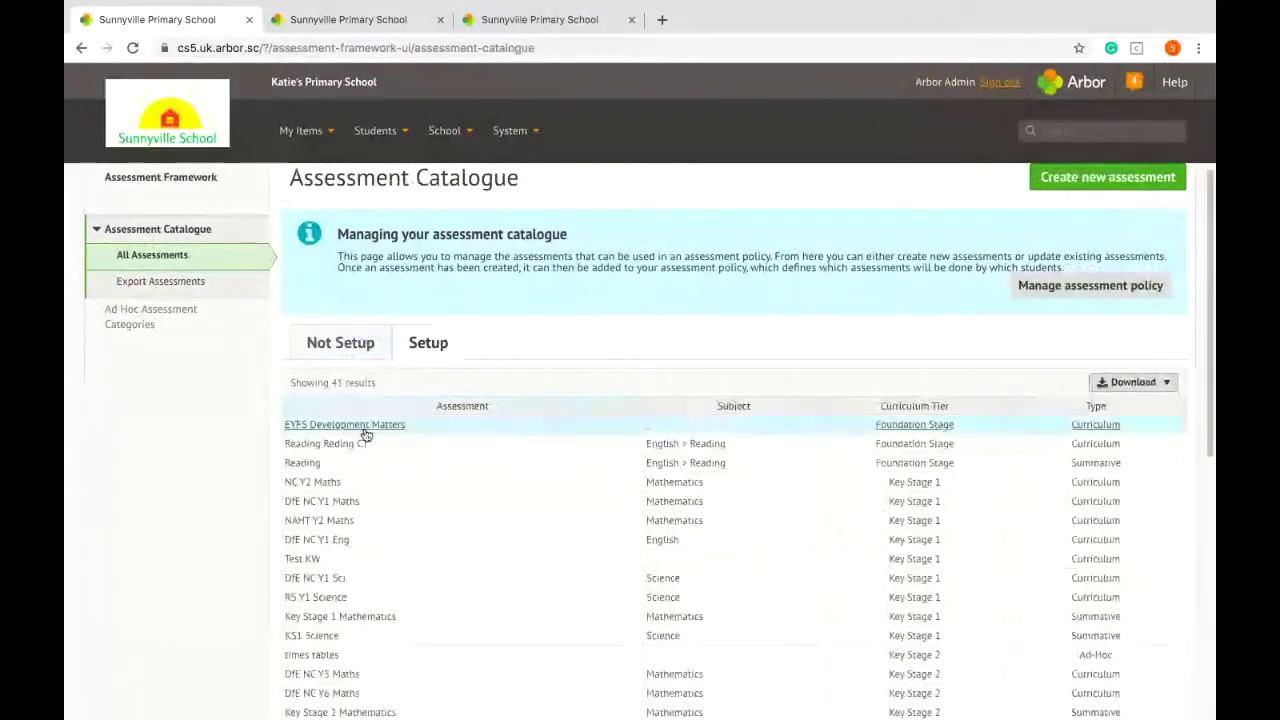
{"action": "scroll", "coordinate": [362, 435], "scroll_direction": "down", "scroll_amount": 1}
{"action": "scroll", "coordinate": [362, 435], "scroll_direction": "down", "scroll_amount": 3}
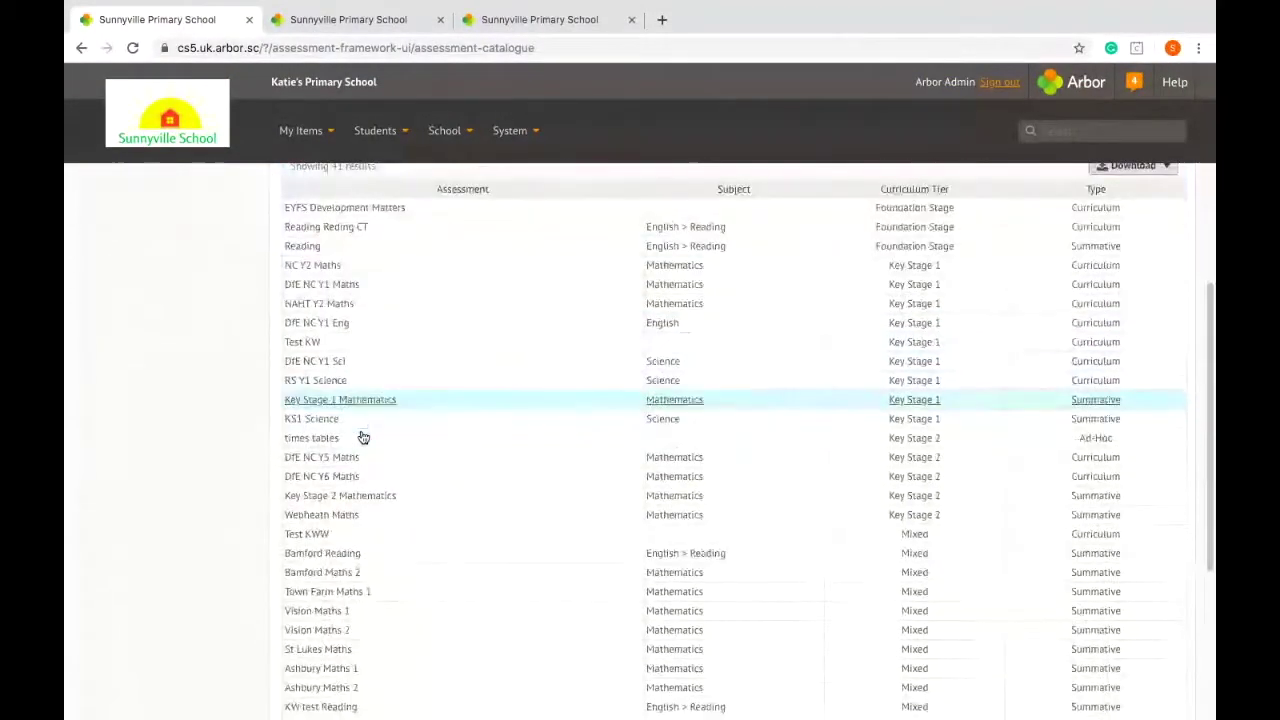
{"action": "scroll", "coordinate": [362, 438], "scroll_direction": "down", "scroll_amount": 5}
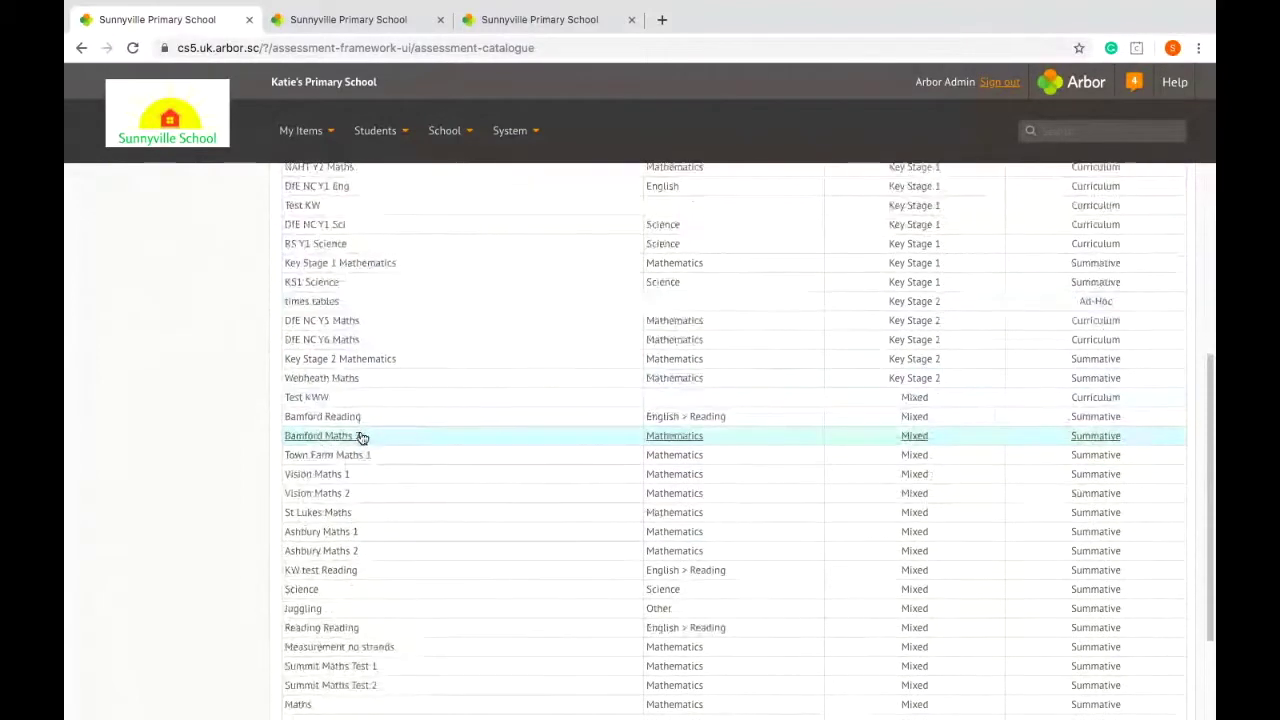
{"action": "scroll", "coordinate": [362, 438], "scroll_direction": "up", "scroll_amount": 6}
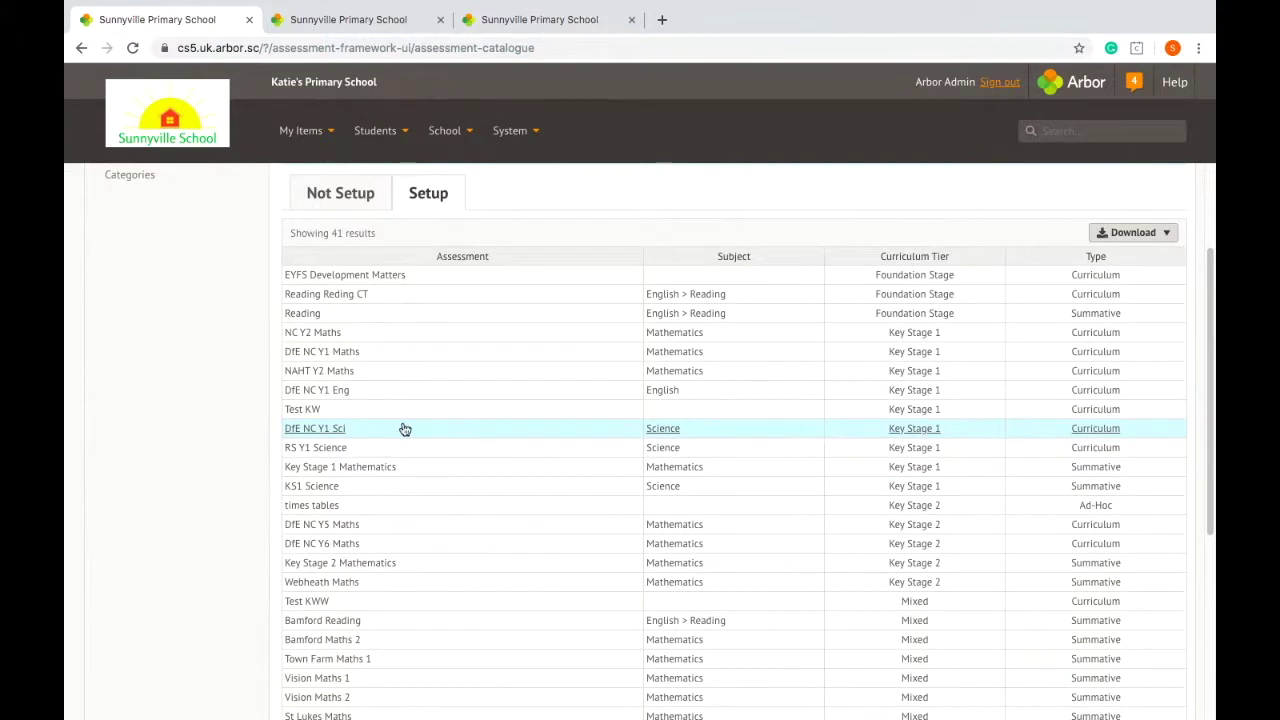
{"action": "scroll", "coordinate": [414, 430], "scroll_direction": "up", "scroll_amount": 2}
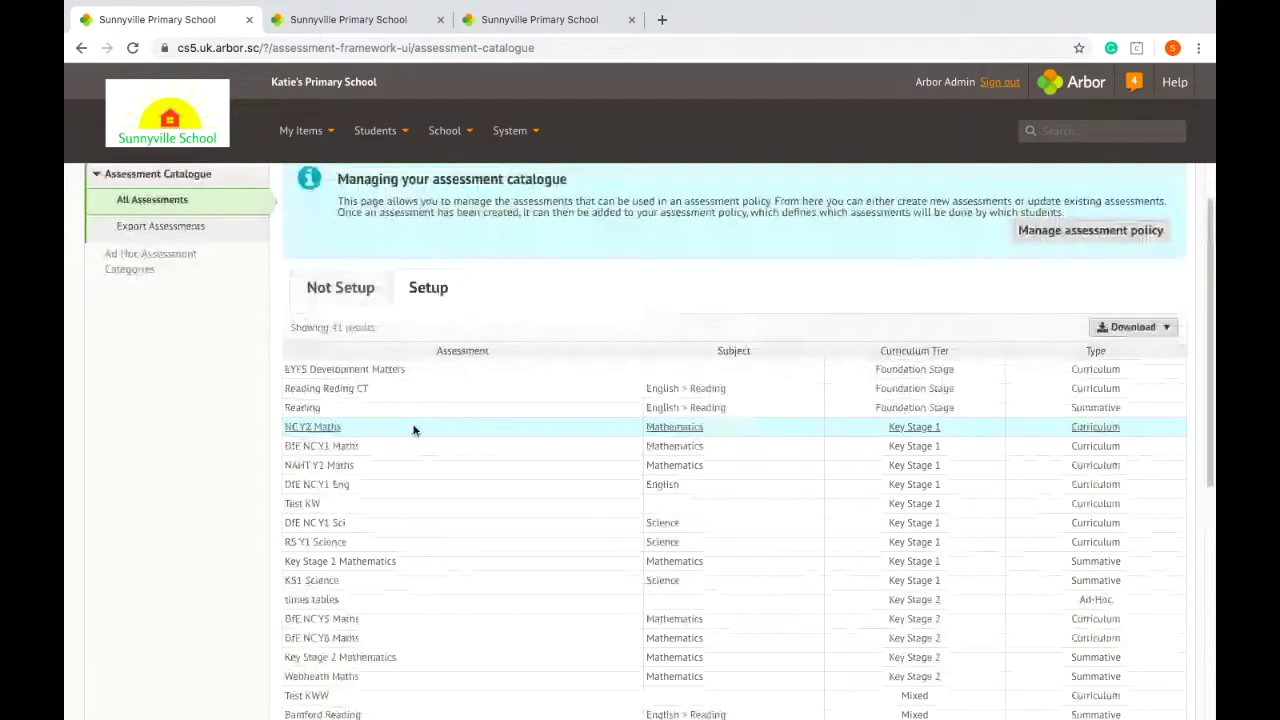
{"action": "scroll", "coordinate": [414, 430], "scroll_direction": "up", "scroll_amount": 1}
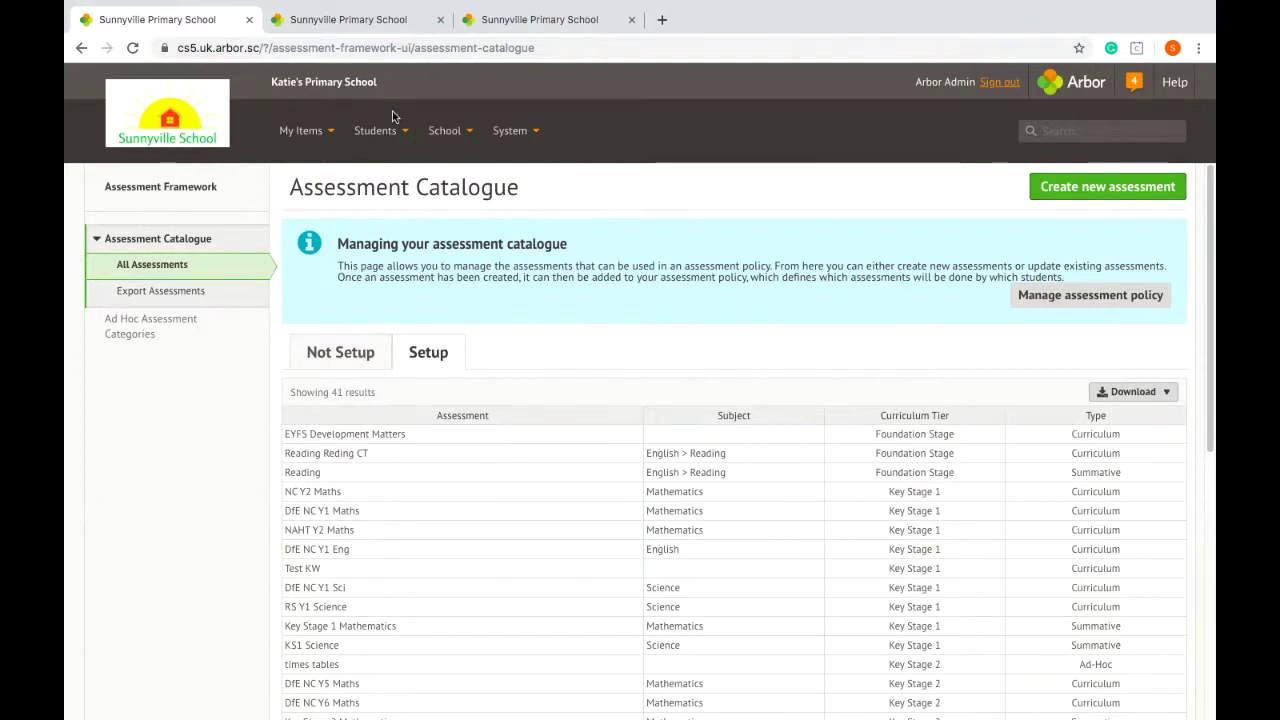
Step: Open the assessment policy's Assessable Courses page and check the available academic years, keeping 2019/2020
{"action": "left_click", "coordinate": [380, 133]}
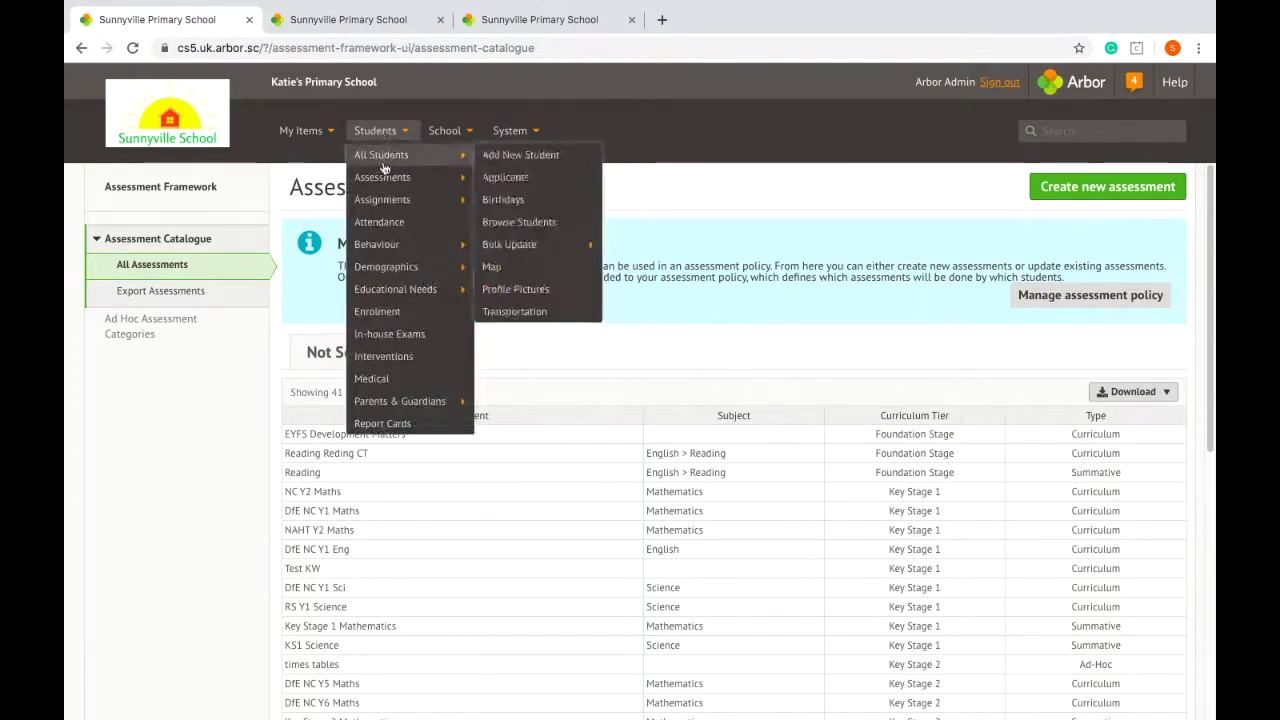
{"action": "mouse_move", "coordinate": [379, 185]}
{"action": "mouse_move", "coordinate": [514, 245]}
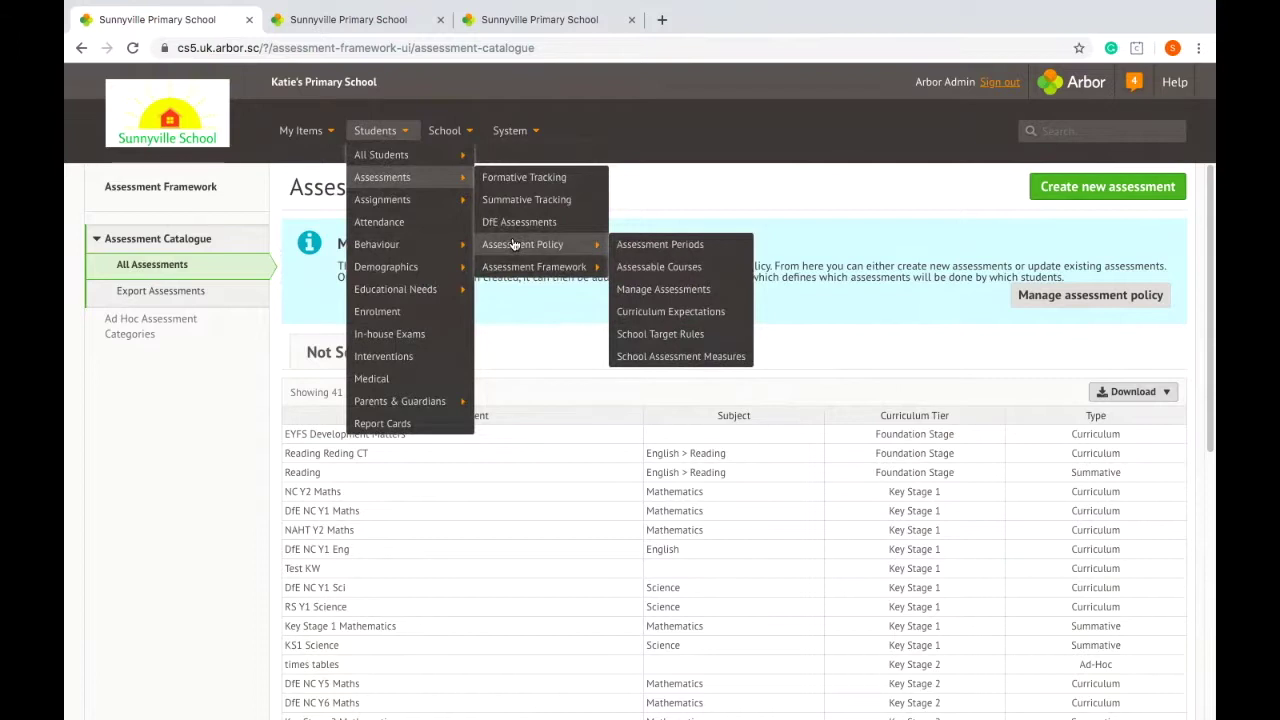
{"action": "left_click", "coordinate": [650, 272]}
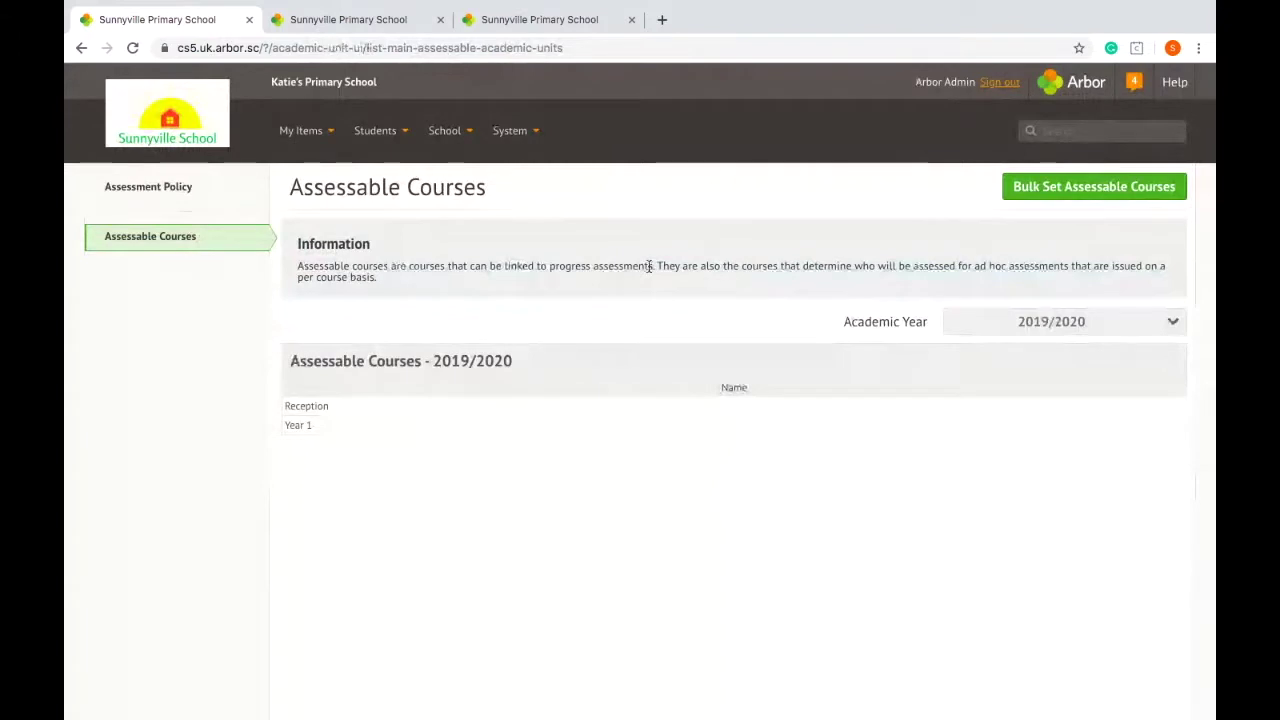
{"action": "left_click", "coordinate": [1175, 326]}
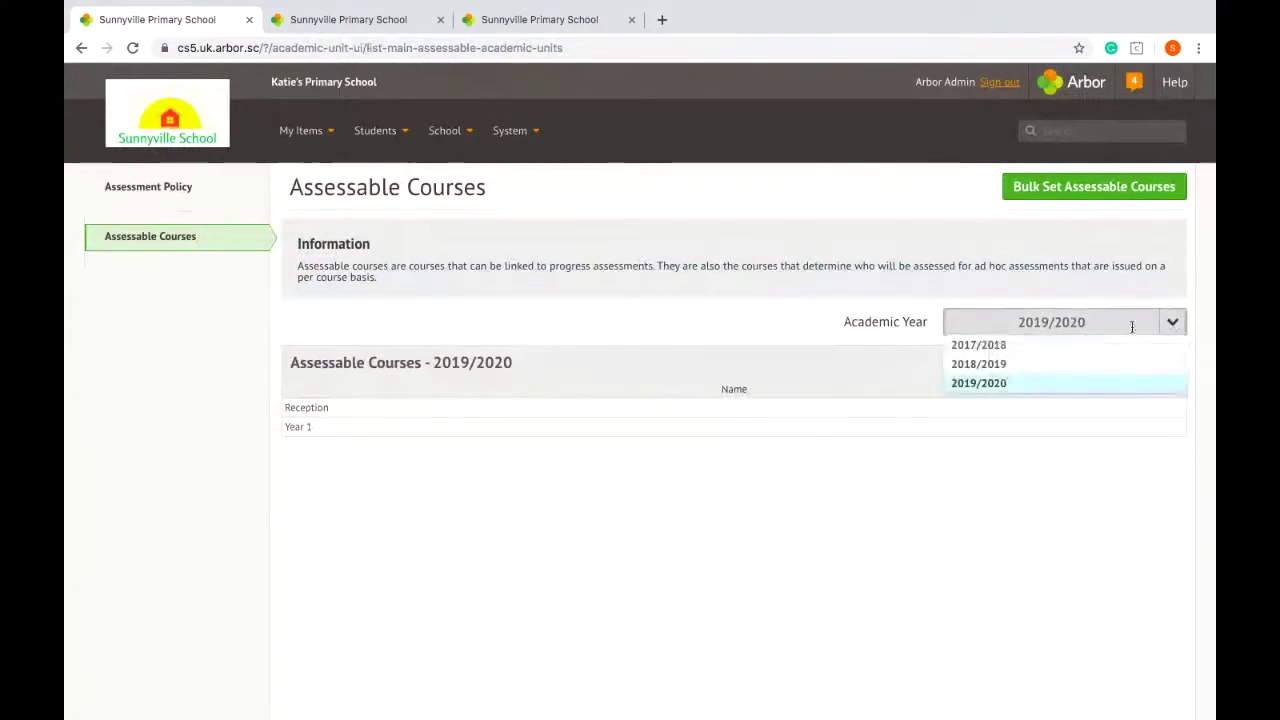
{"action": "left_click", "coordinate": [1178, 326]}
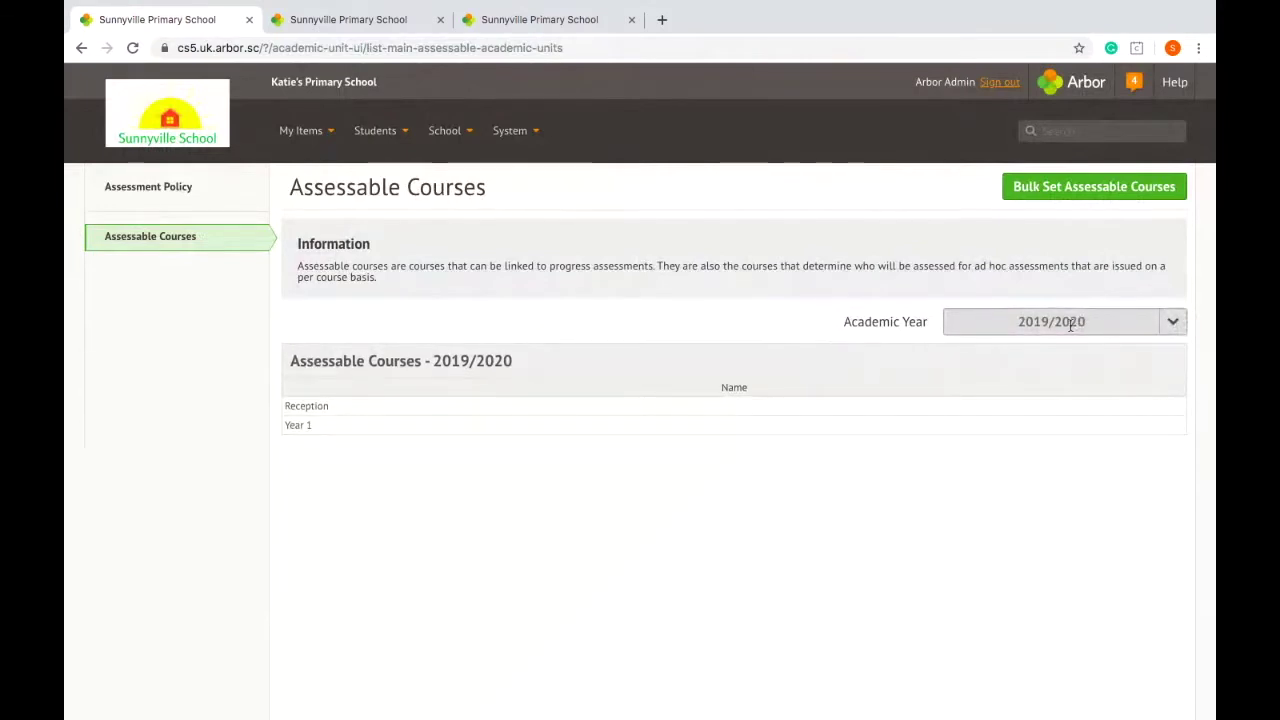
Step: Bulk set Year 2 and Year 3 as additional assessable courses for 2019/2020 and save the changes
{"action": "left_click", "coordinate": [1120, 194]}
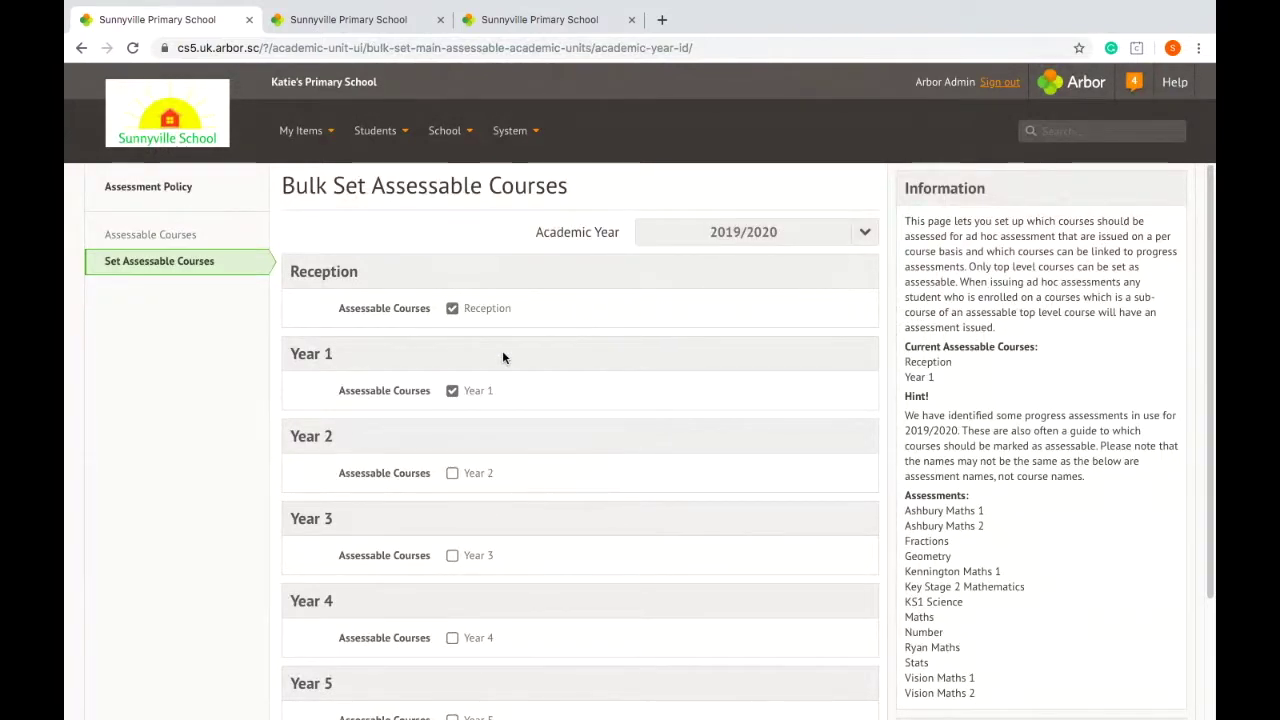
{"action": "left_click", "coordinate": [452, 474]}
{"action": "left_click", "coordinate": [452, 555]}
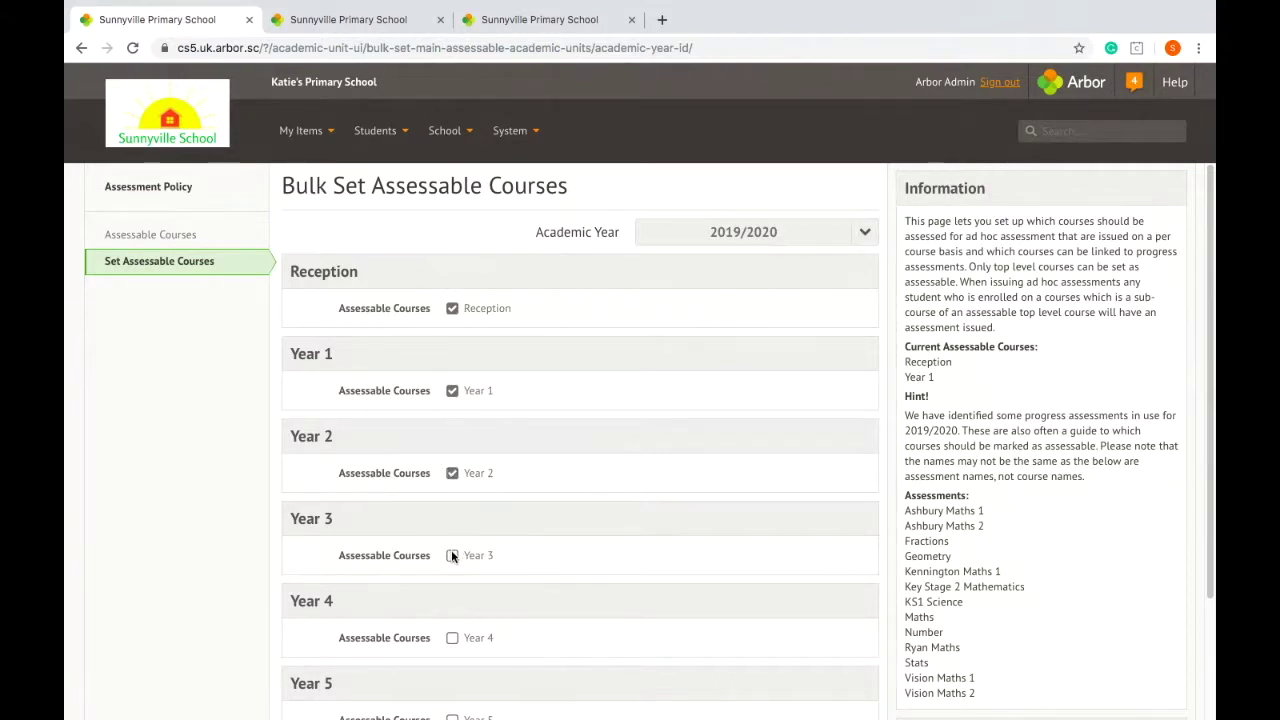
{"action": "scroll", "coordinate": [1091, 520], "scroll_direction": "down", "scroll_amount": 3}
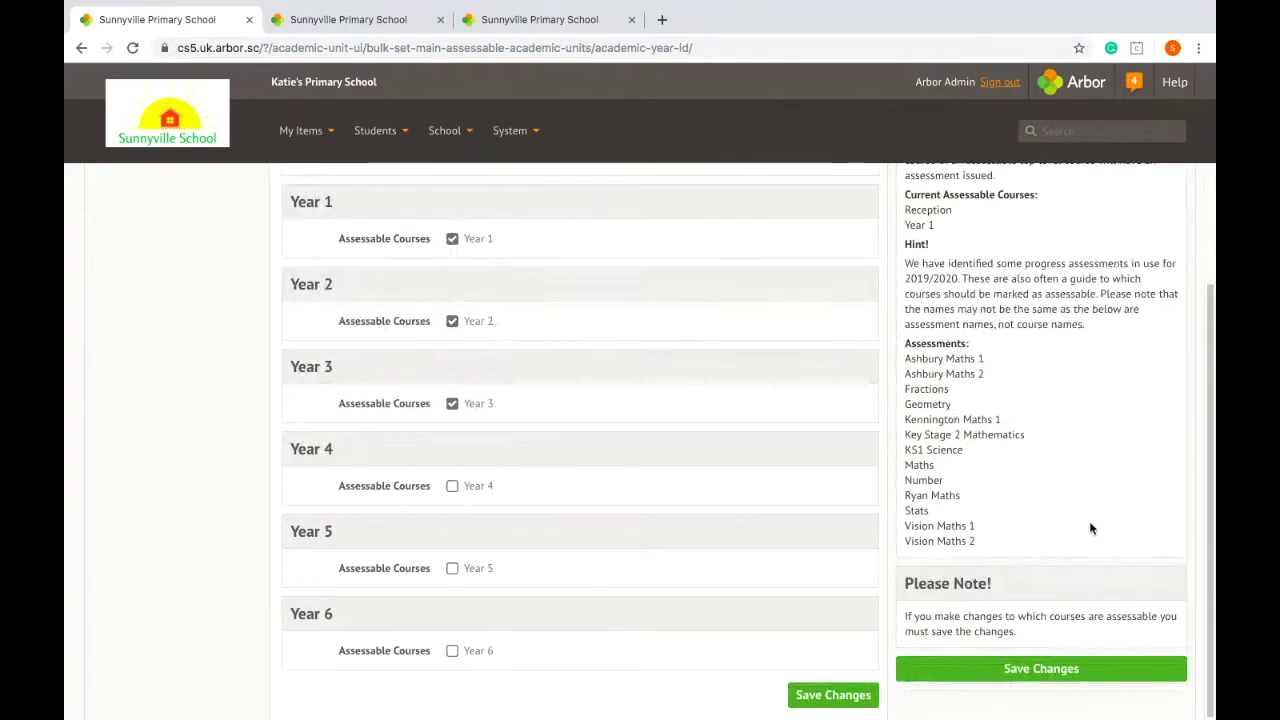
{"action": "left_click", "coordinate": [1035, 669]}
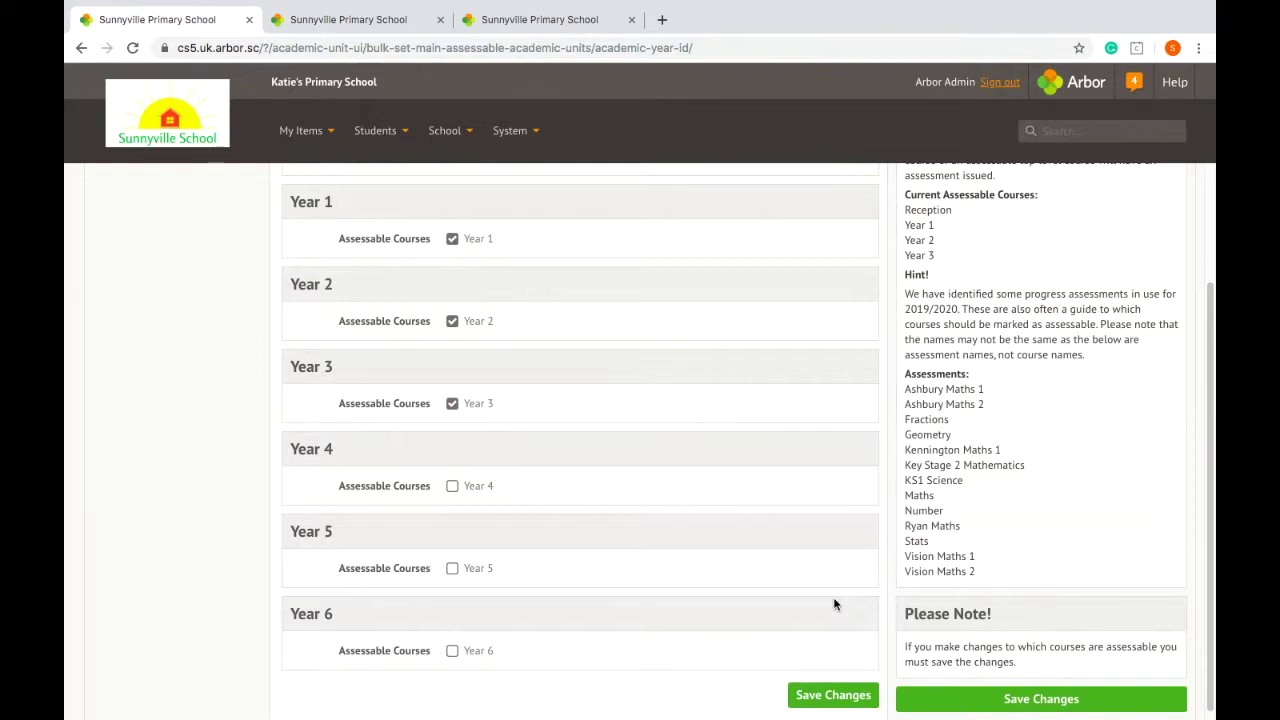
Step: Open the assessment policy's Manage Assessments page and view the academic year choices
{"action": "scroll", "coordinate": [830, 600], "scroll_direction": "up", "scroll_amount": 3}
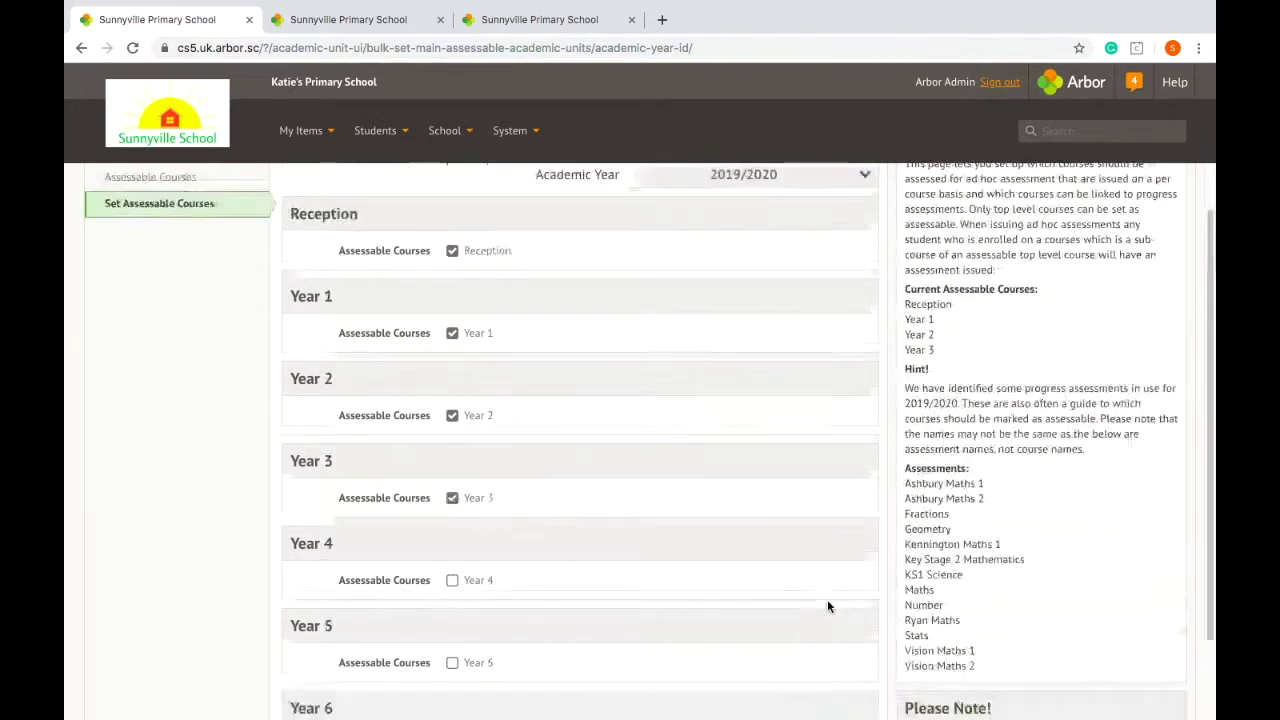
{"action": "left_click", "coordinate": [375, 130]}
{"action": "mouse_move", "coordinate": [379, 162]}
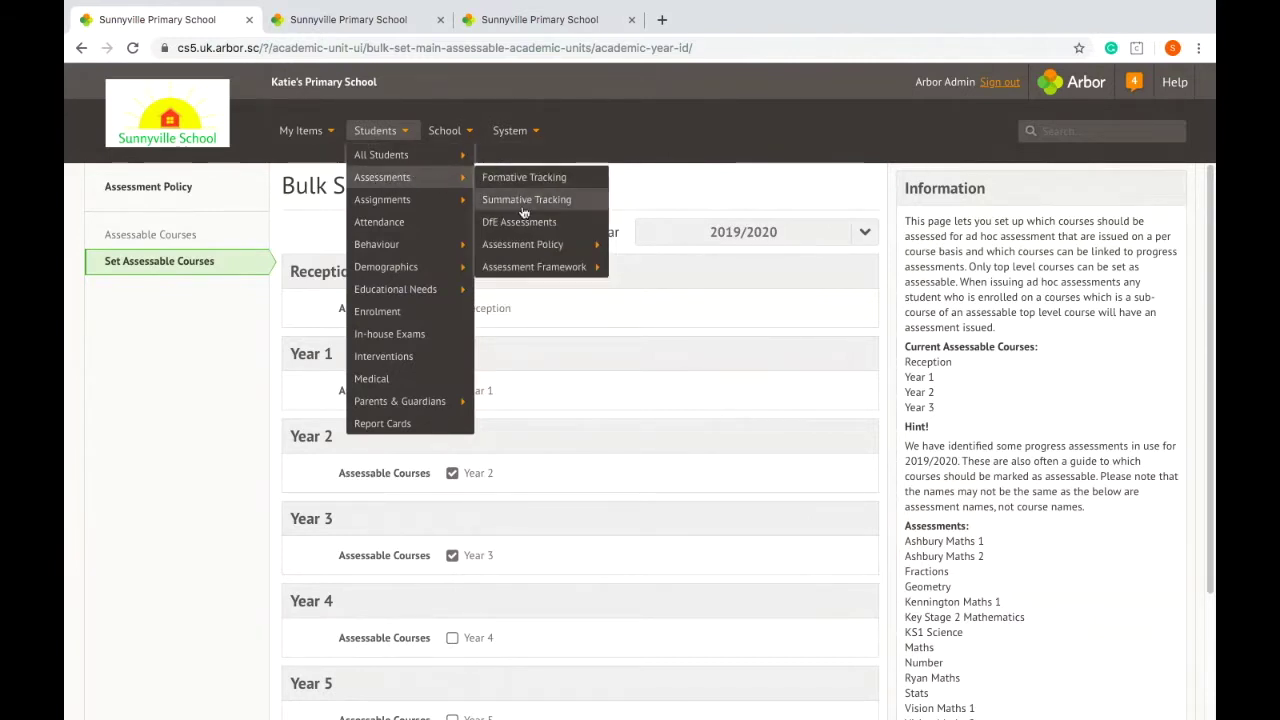
{"action": "mouse_move", "coordinate": [526, 250]}
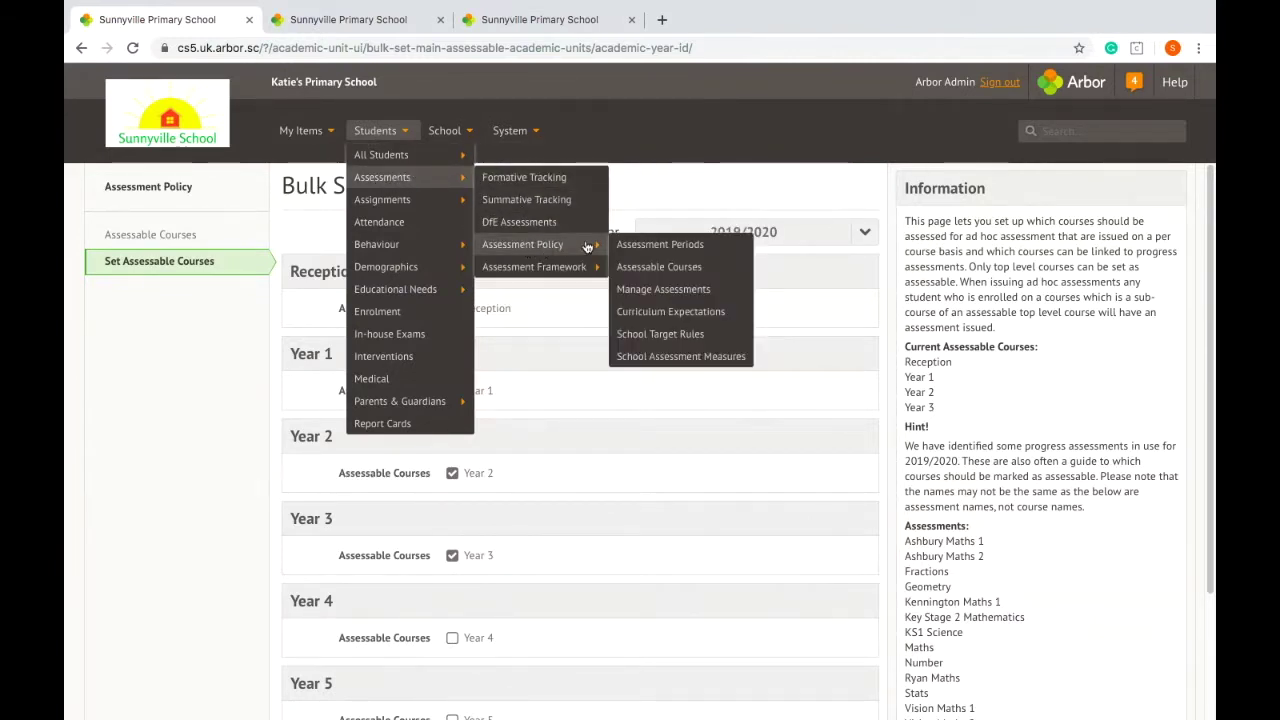
{"action": "left_click", "coordinate": [653, 289]}
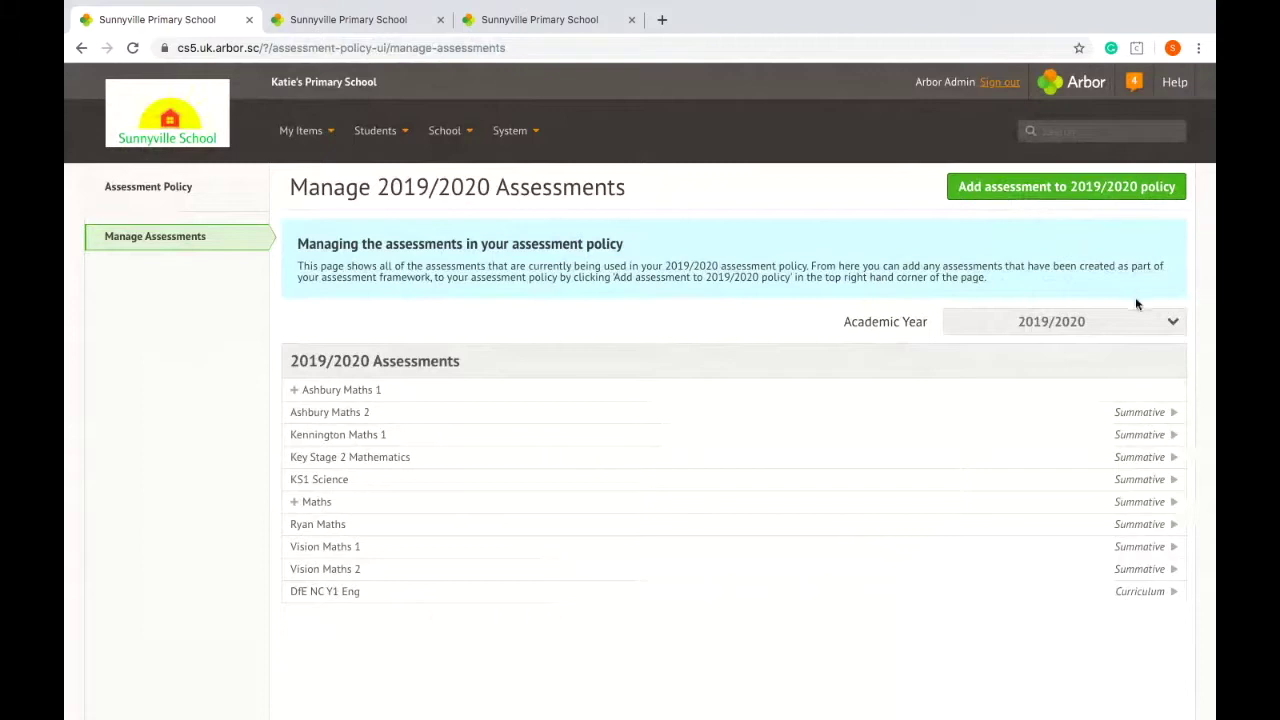
{"action": "left_click", "coordinate": [1176, 322]}
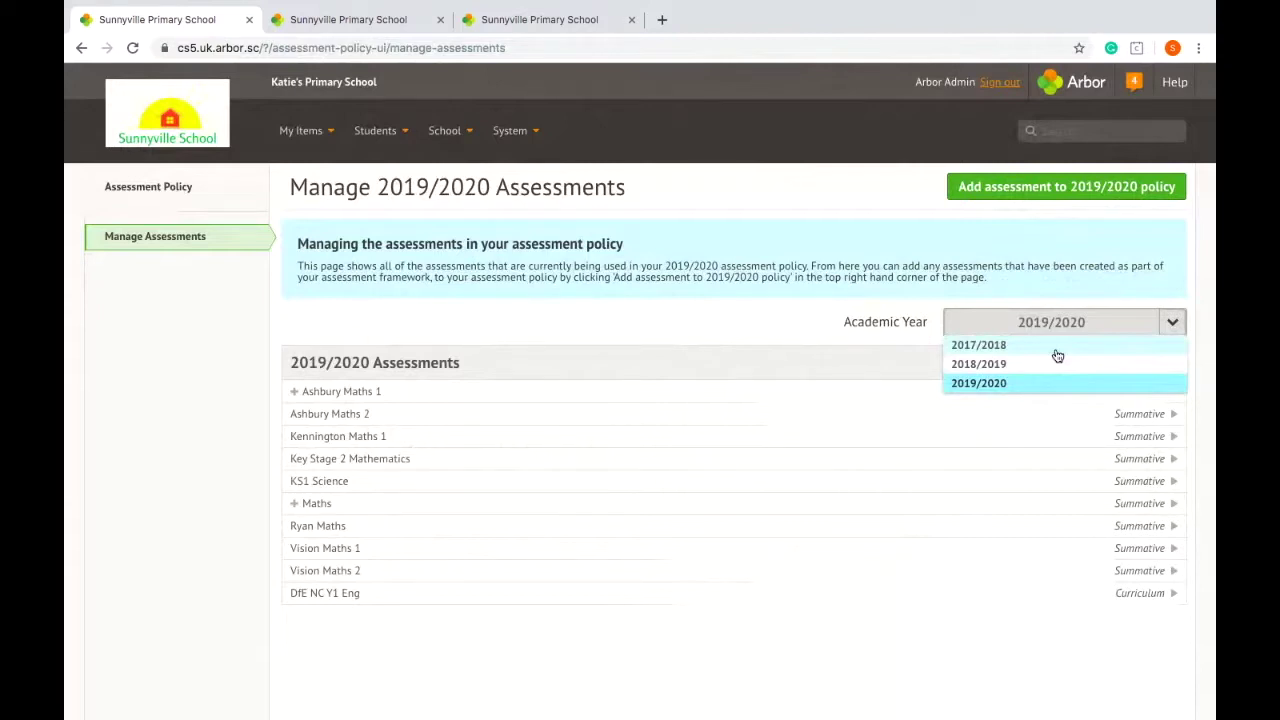
Step: Start adding an assessment to the 2019/2020 policy, choosing the Summative type and Key Stage 1 Mathematics, and continue to the assessment details
{"action": "left_click", "coordinate": [1076, 191]}
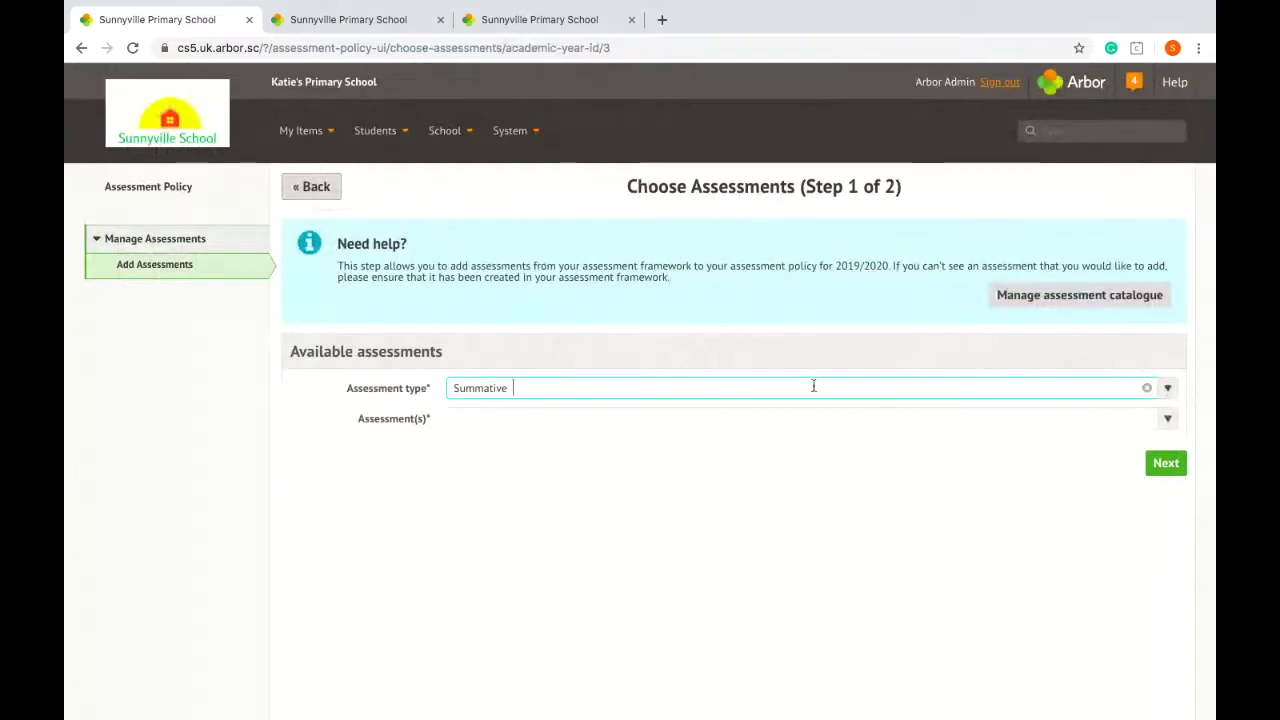
{"action": "left_click", "coordinate": [1168, 389]}
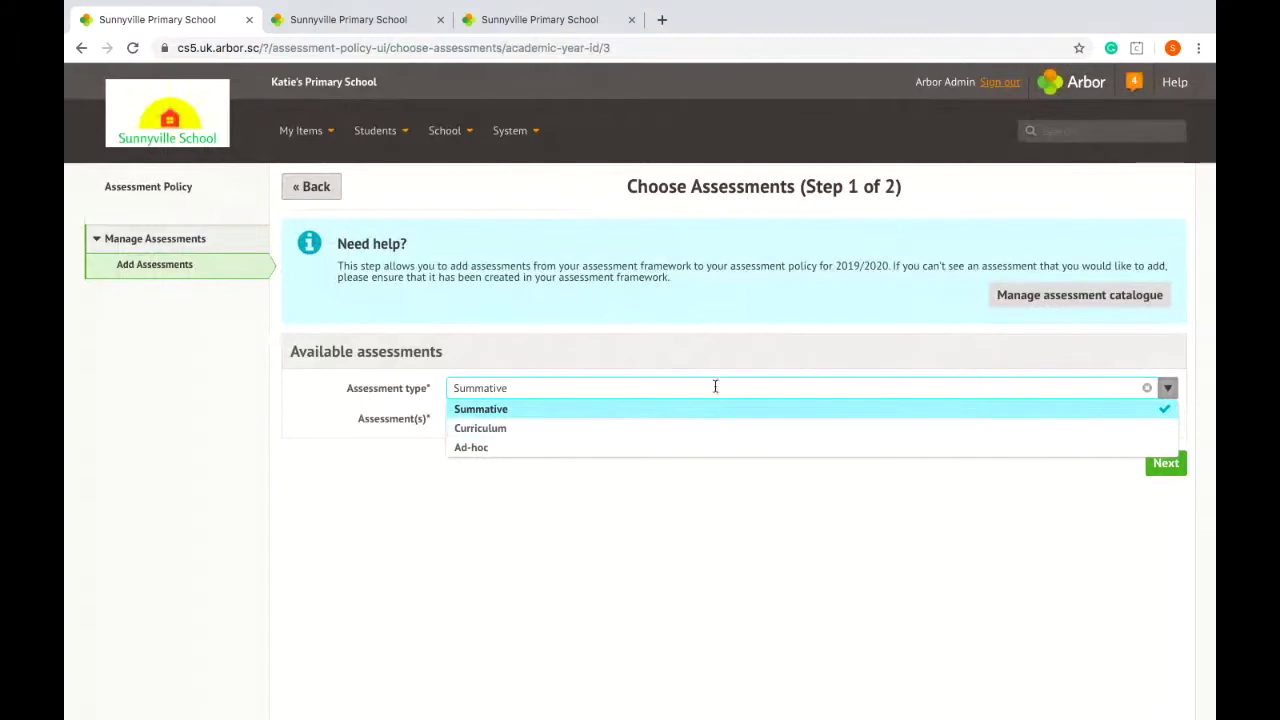
{"action": "left_click", "coordinate": [748, 503]}
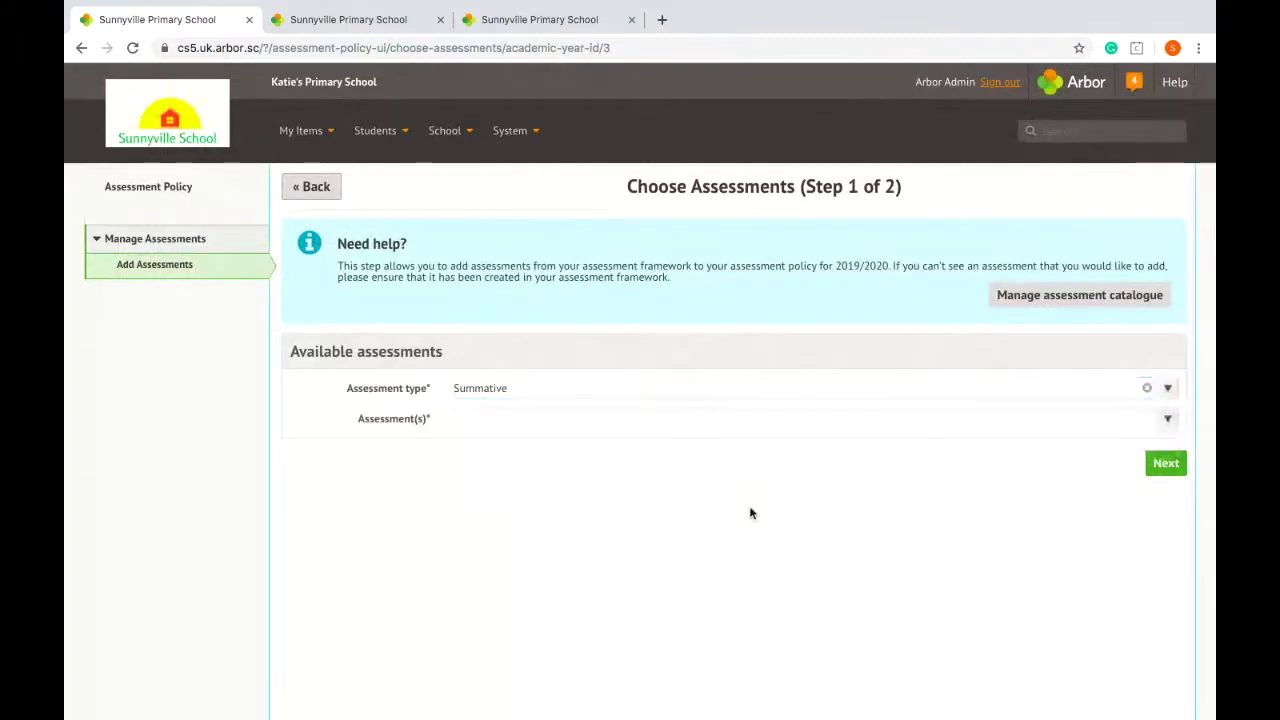
{"action": "left_click", "coordinate": [1167, 421]}
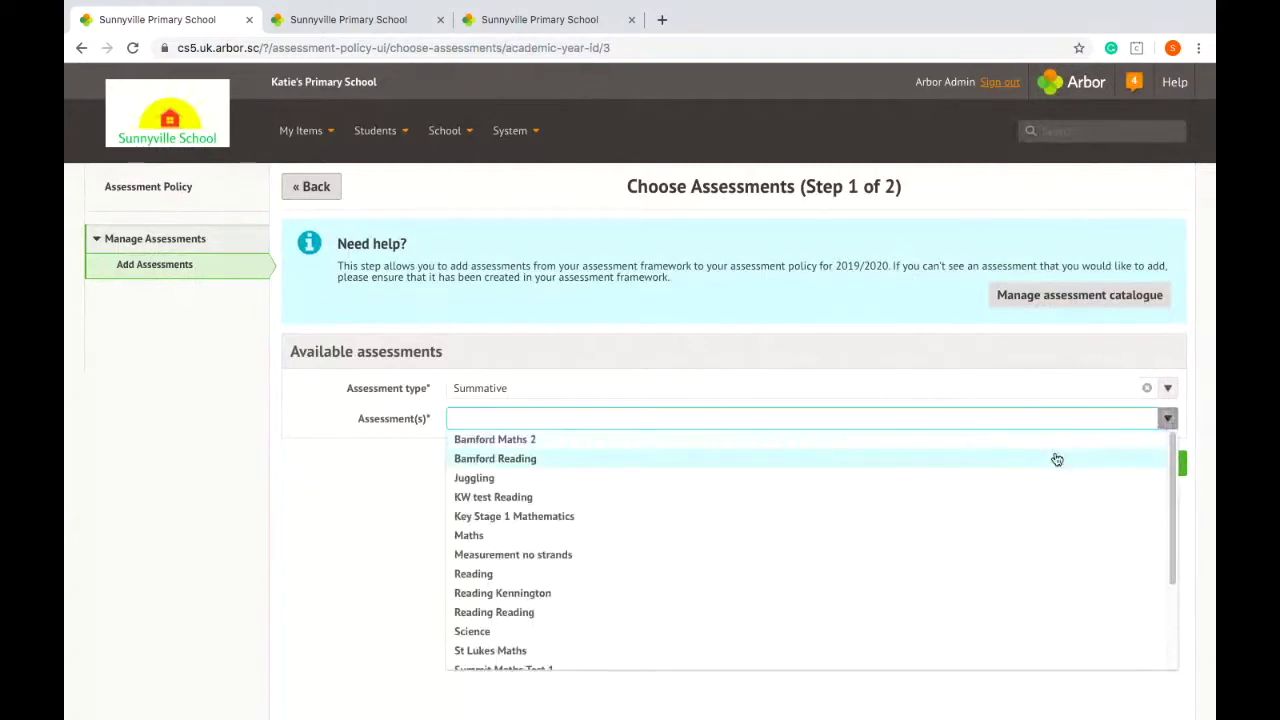
{"action": "left_click", "coordinate": [601, 518]}
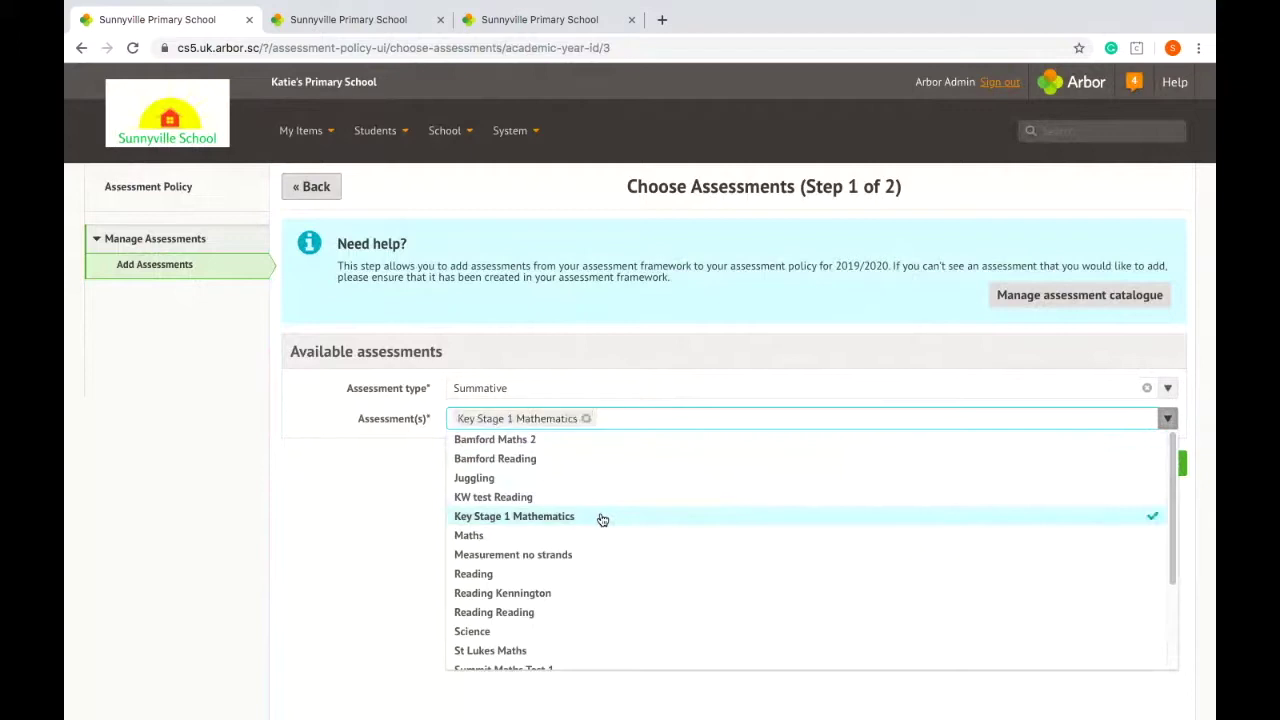
{"action": "left_click", "coordinate": [410, 517]}
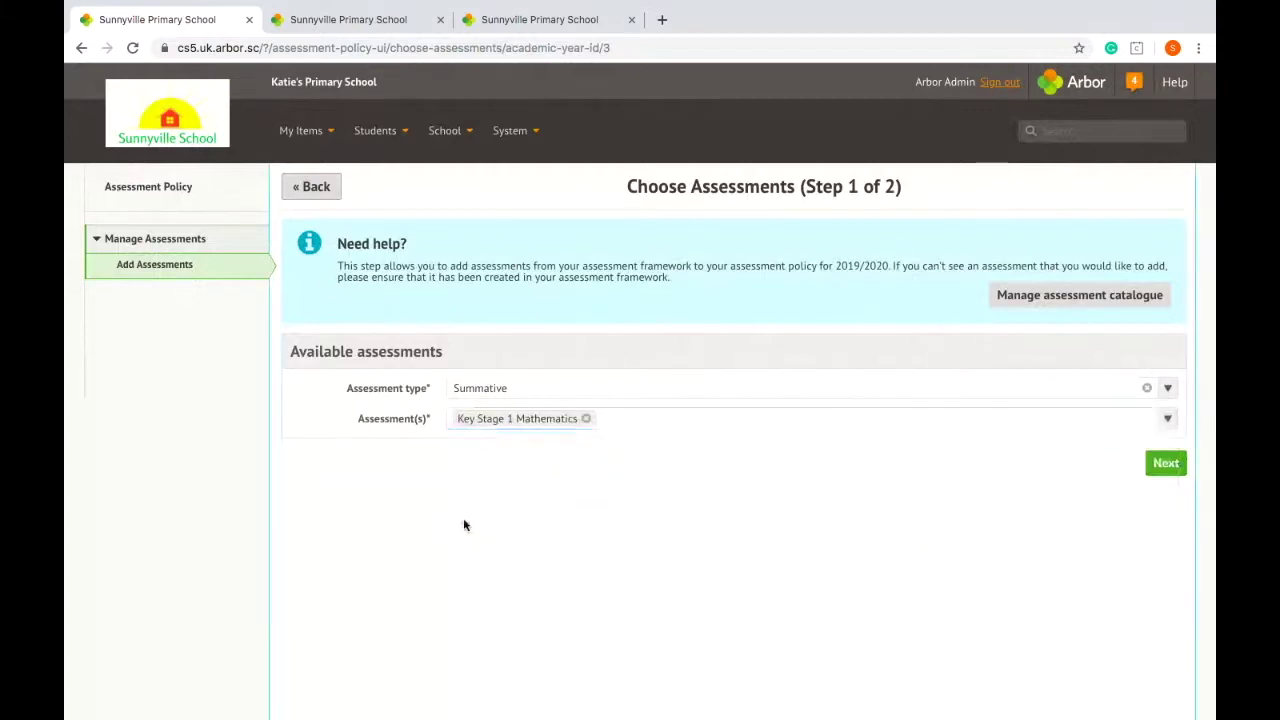
{"action": "left_click", "coordinate": [1166, 463]}
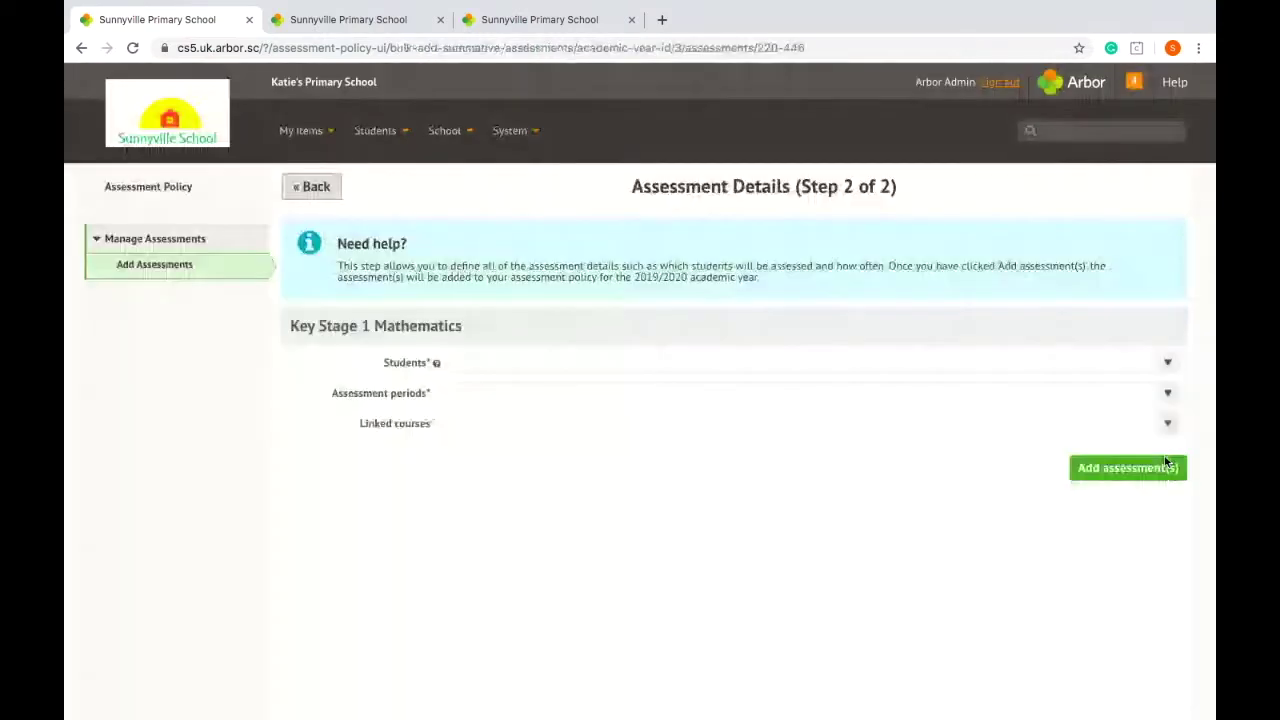
Step: Assign Key Stage 1 Mathematics to the students of Year 1 Forms 1PV and 1QY and Year 2 Forms 2HE and 2VS
{"action": "left_click", "coordinate": [1076, 364]}
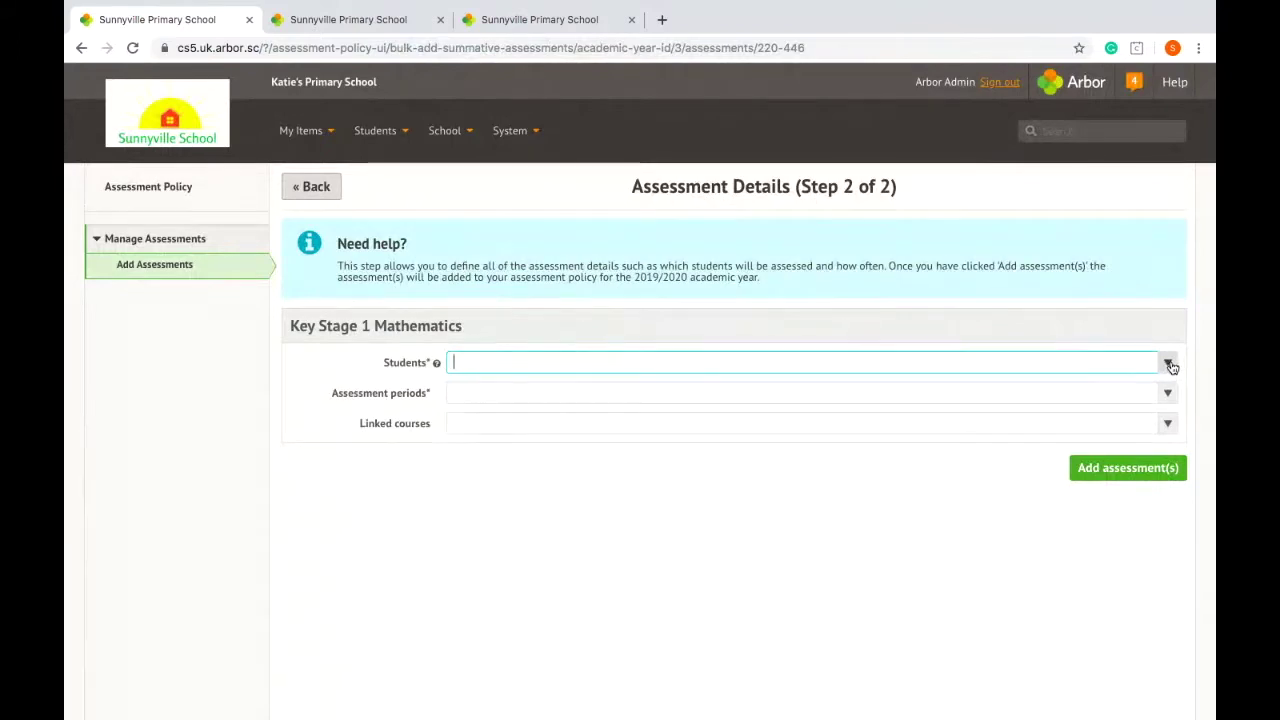
{"action": "left_click", "coordinate": [1170, 365]}
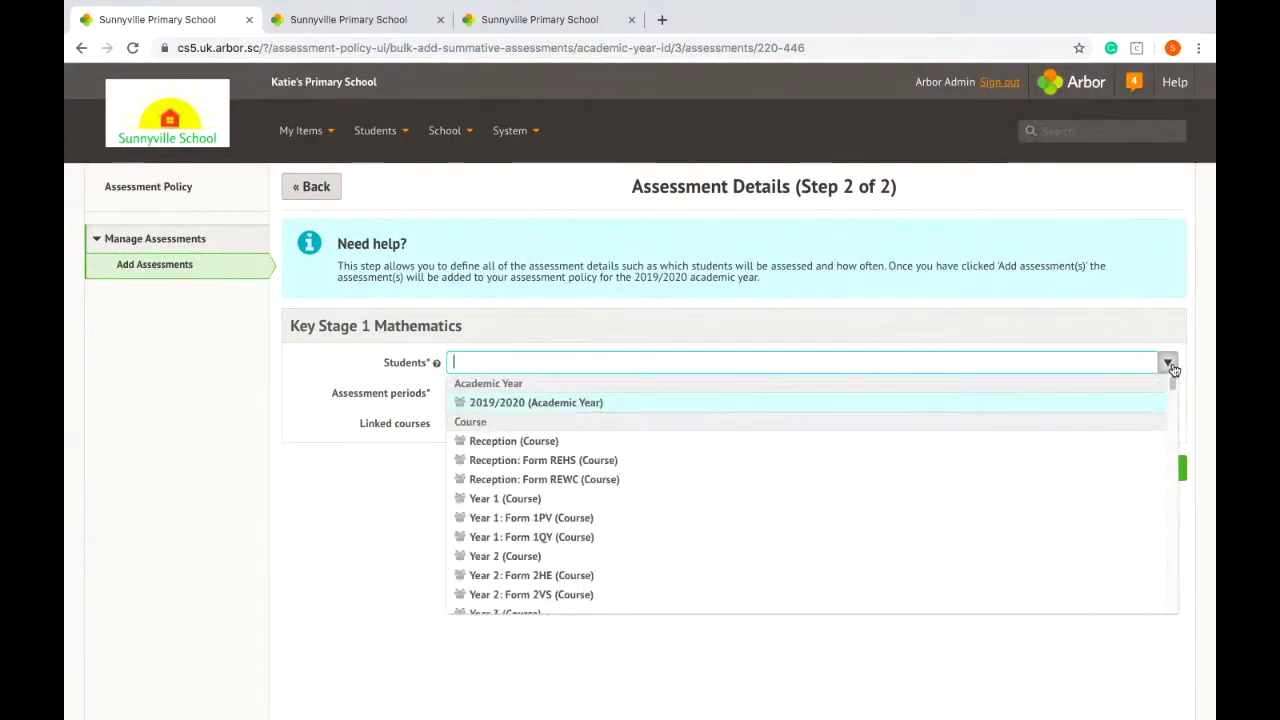
{"action": "left_click", "coordinate": [508, 525]}
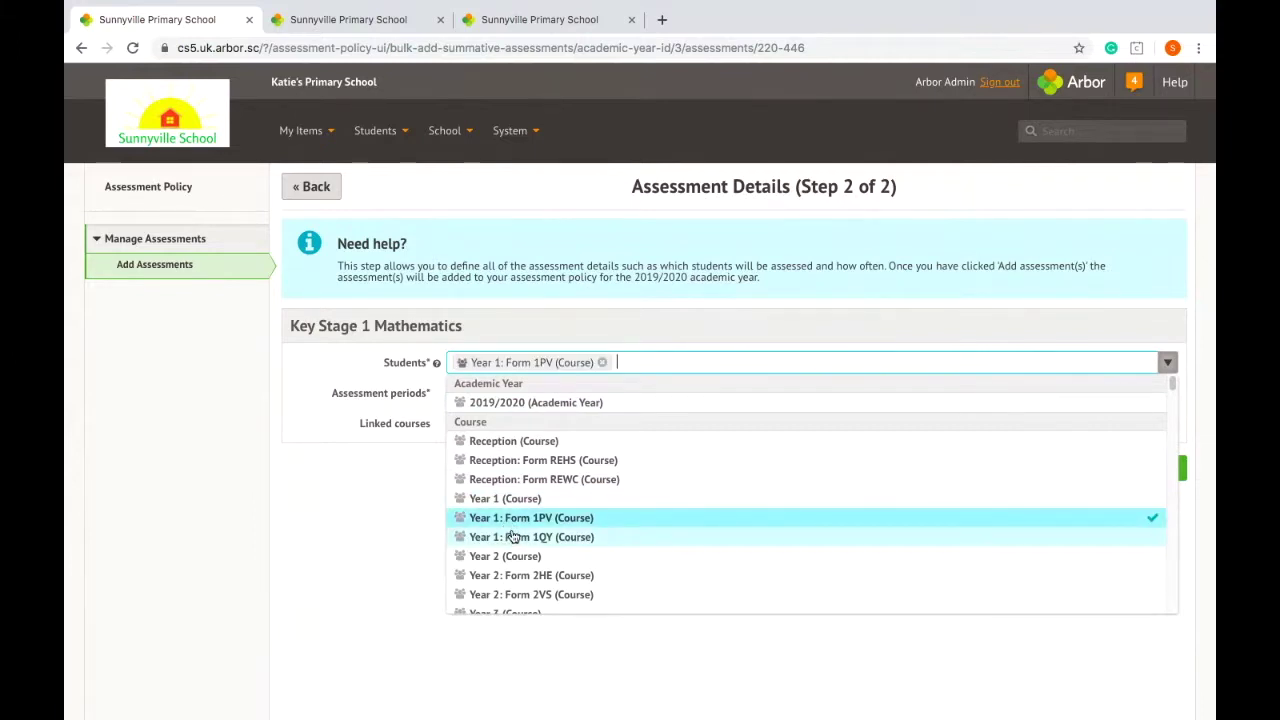
{"action": "left_click", "coordinate": [514, 537]}
{"action": "left_click", "coordinate": [527, 577]}
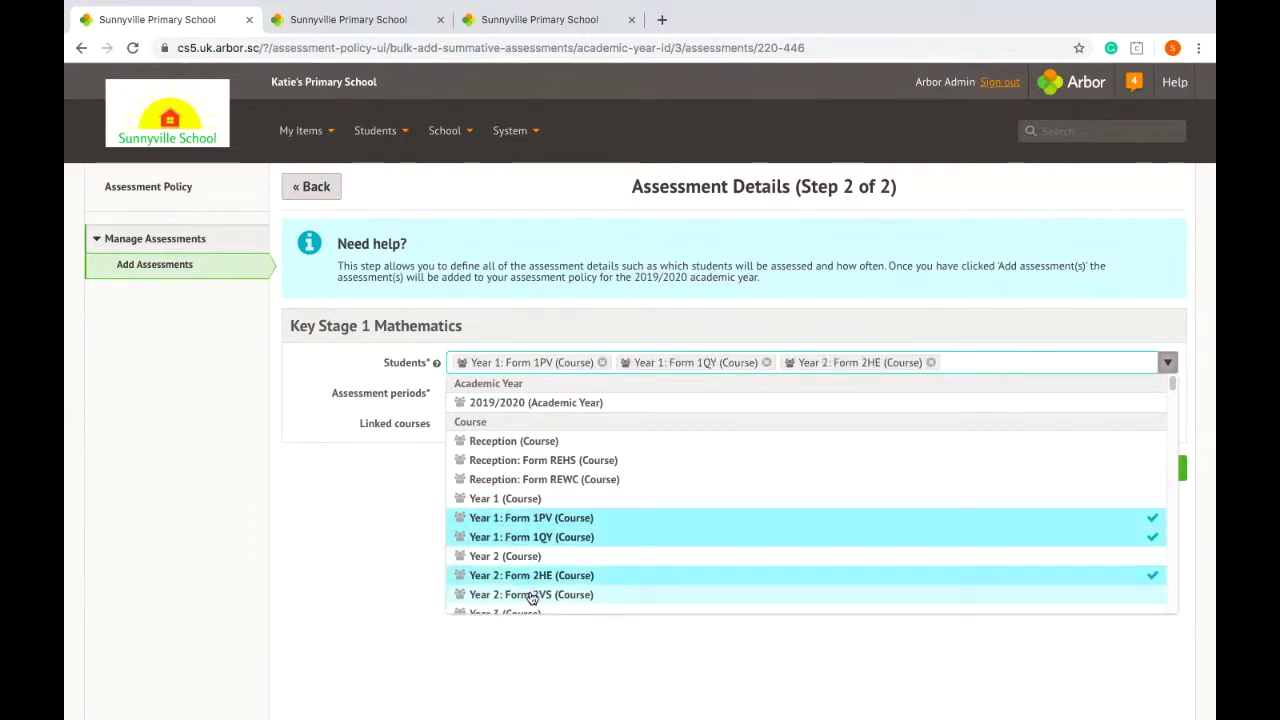
{"action": "left_click", "coordinate": [531, 597]}
{"action": "left_click", "coordinate": [327, 585]}
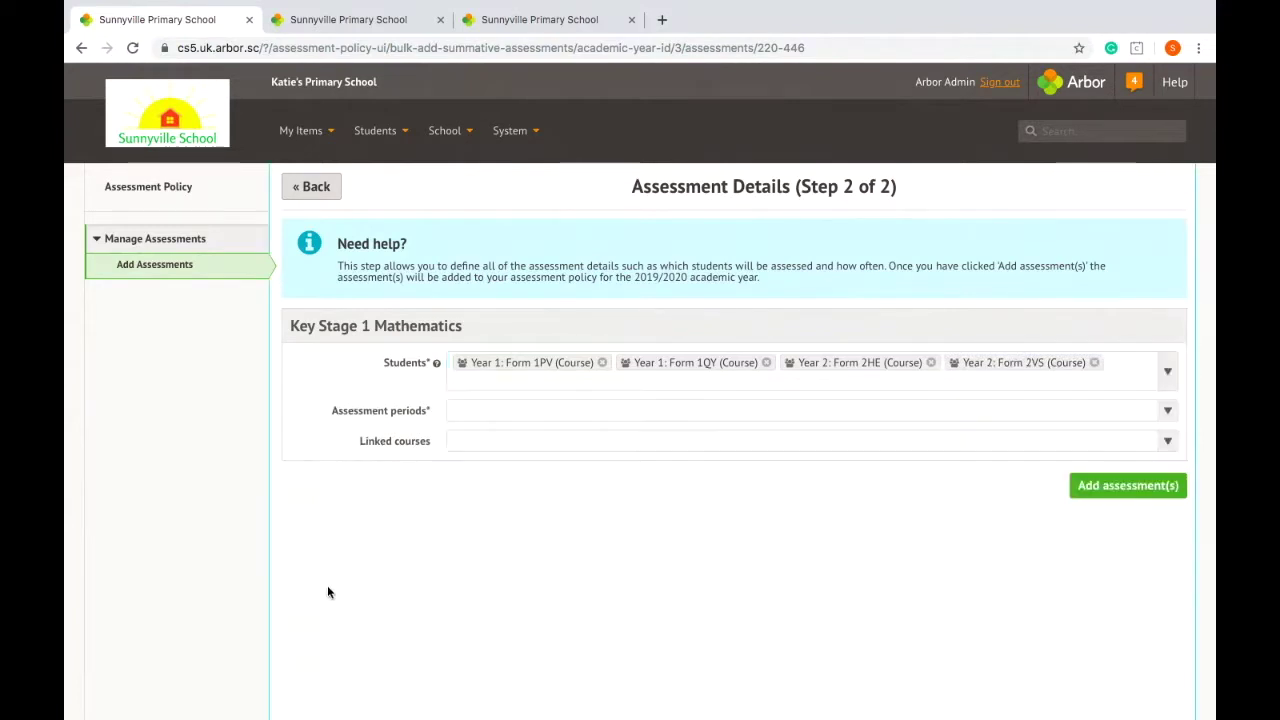
Step: Set the assessment periods to Termly measurement periods, add Key Stage 1 Mathematics to the policy, and refresh the assessment list
{"action": "left_click", "coordinate": [1166, 412]}
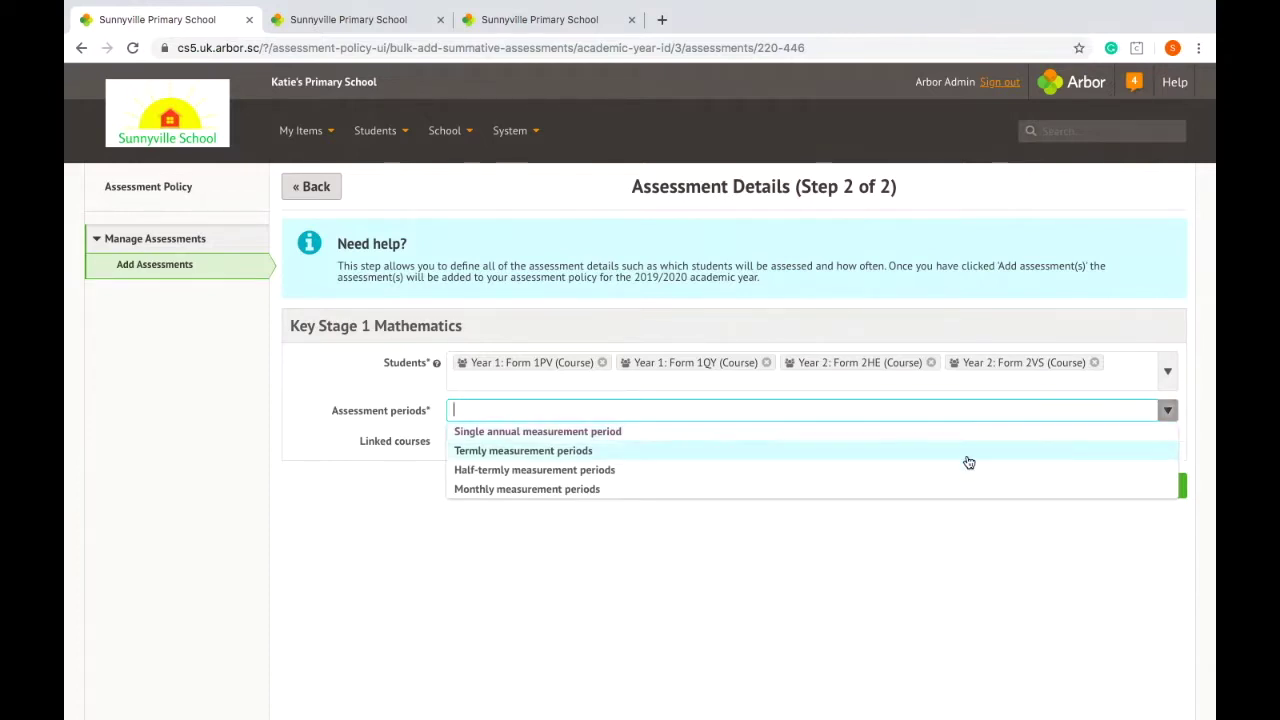
{"action": "left_click", "coordinate": [709, 452]}
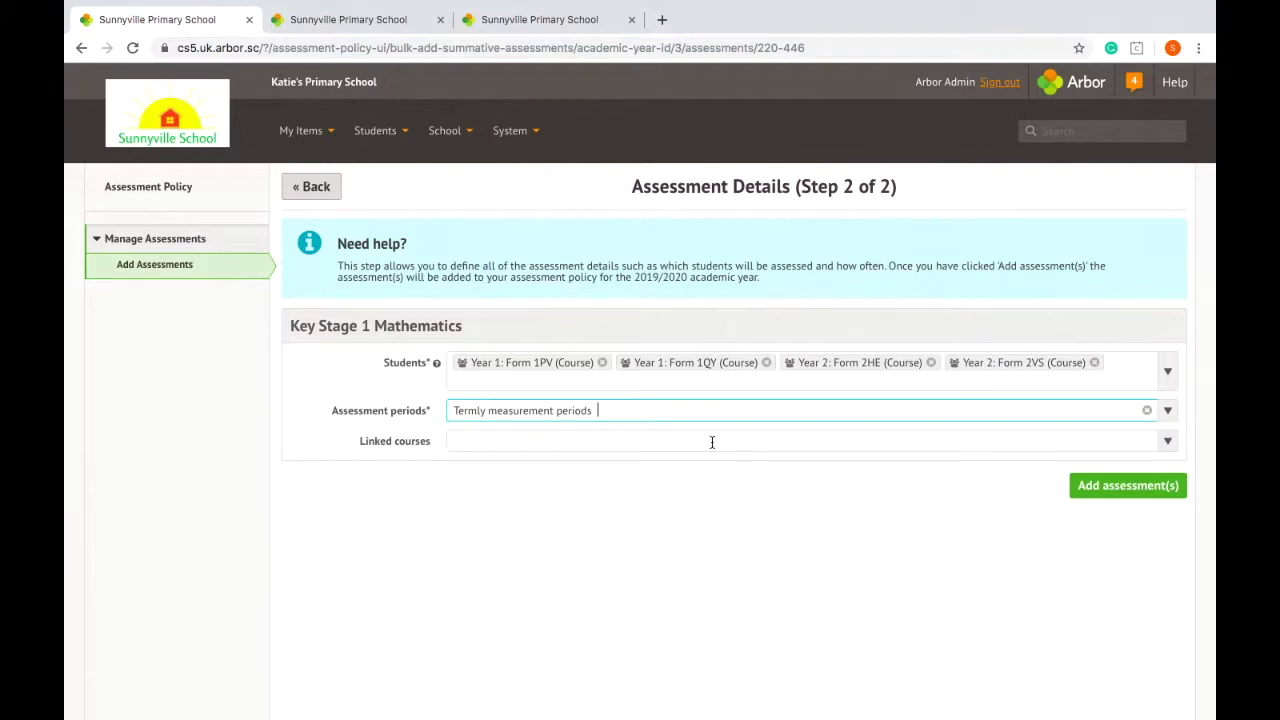
{"action": "left_click", "coordinate": [1141, 494]}
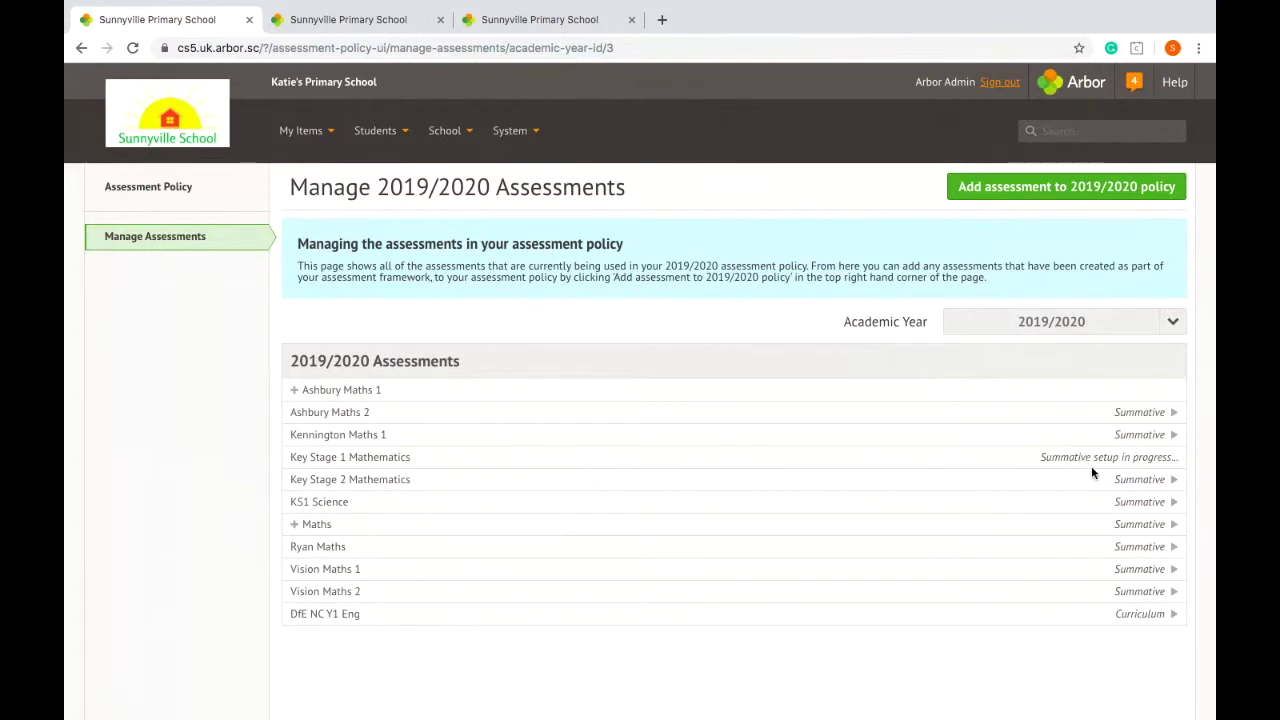
{"action": "left_click", "coordinate": [130, 56]}
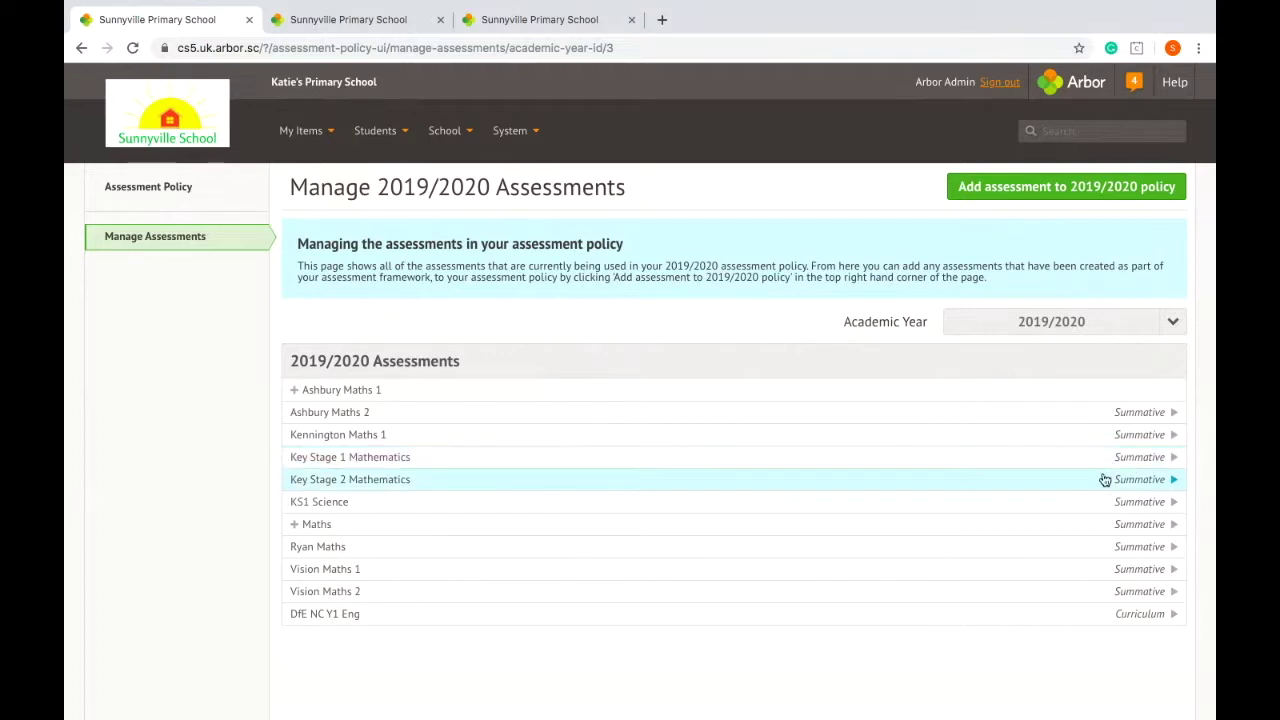
{"action": "left_click", "coordinate": [377, 133]}
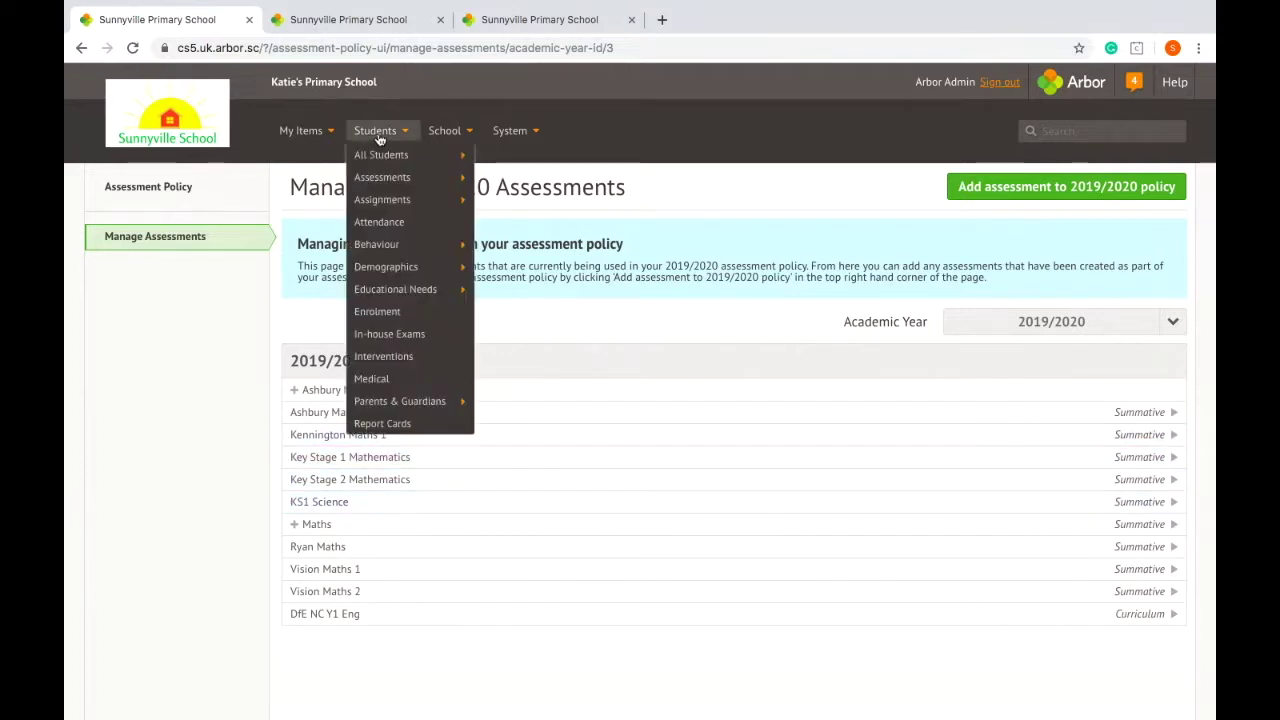
{"action": "mouse_move", "coordinate": [390, 190]}
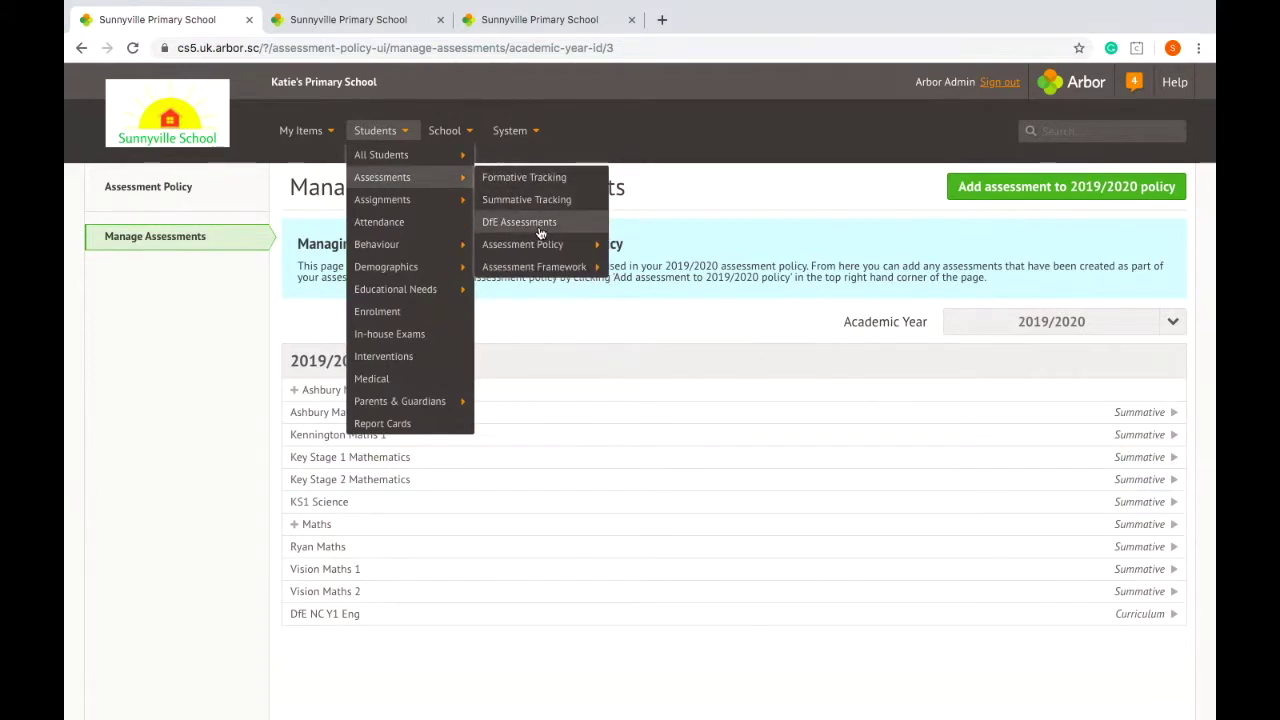
{"action": "mouse_move", "coordinate": [540, 248]}
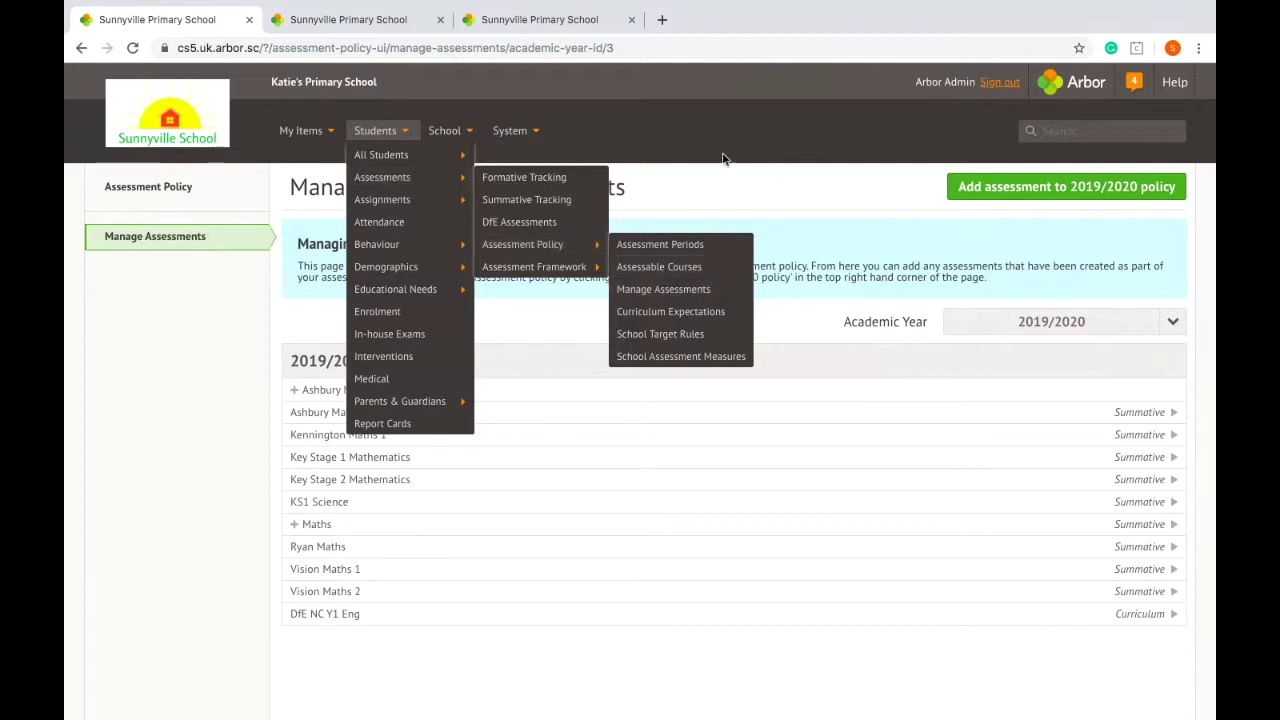
{"action": "left_click", "coordinate": [813, 181]}
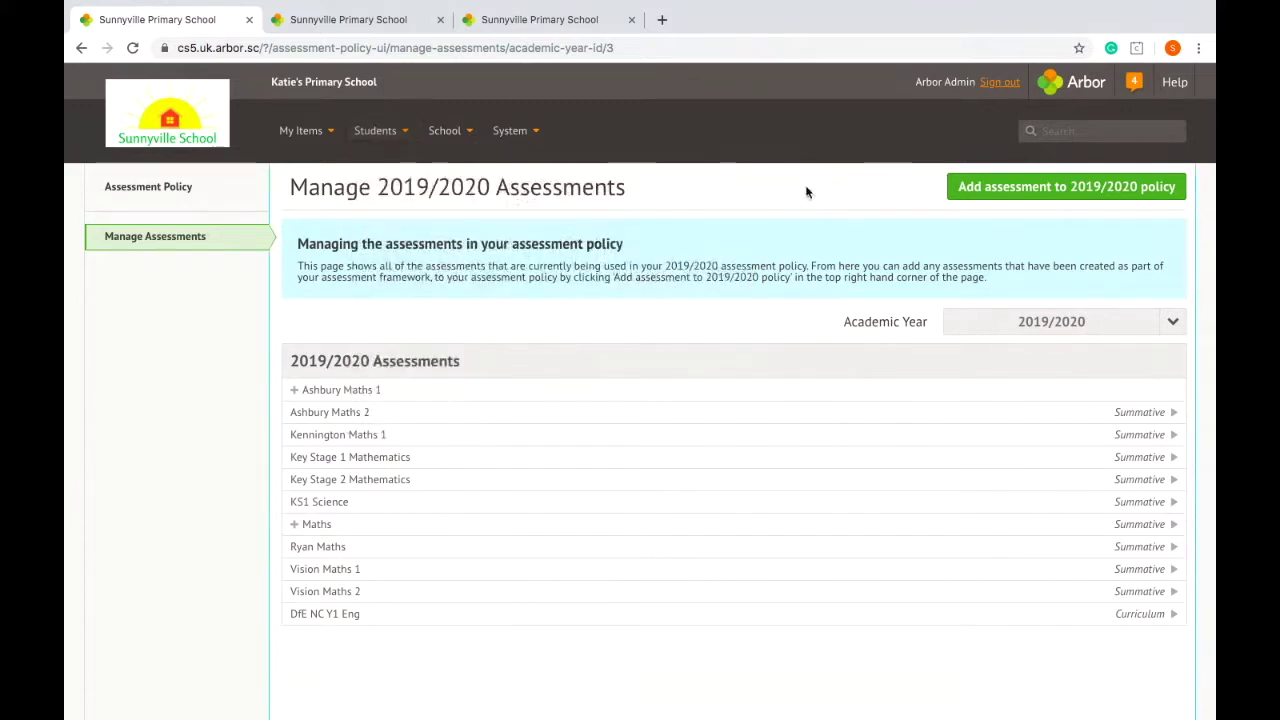
Step: Start adding another assessment to the 2019/2020 policy, choosing the Curriculum type and DfE NC Y1 Maths, and continue to its details
{"action": "left_click", "coordinate": [999, 190]}
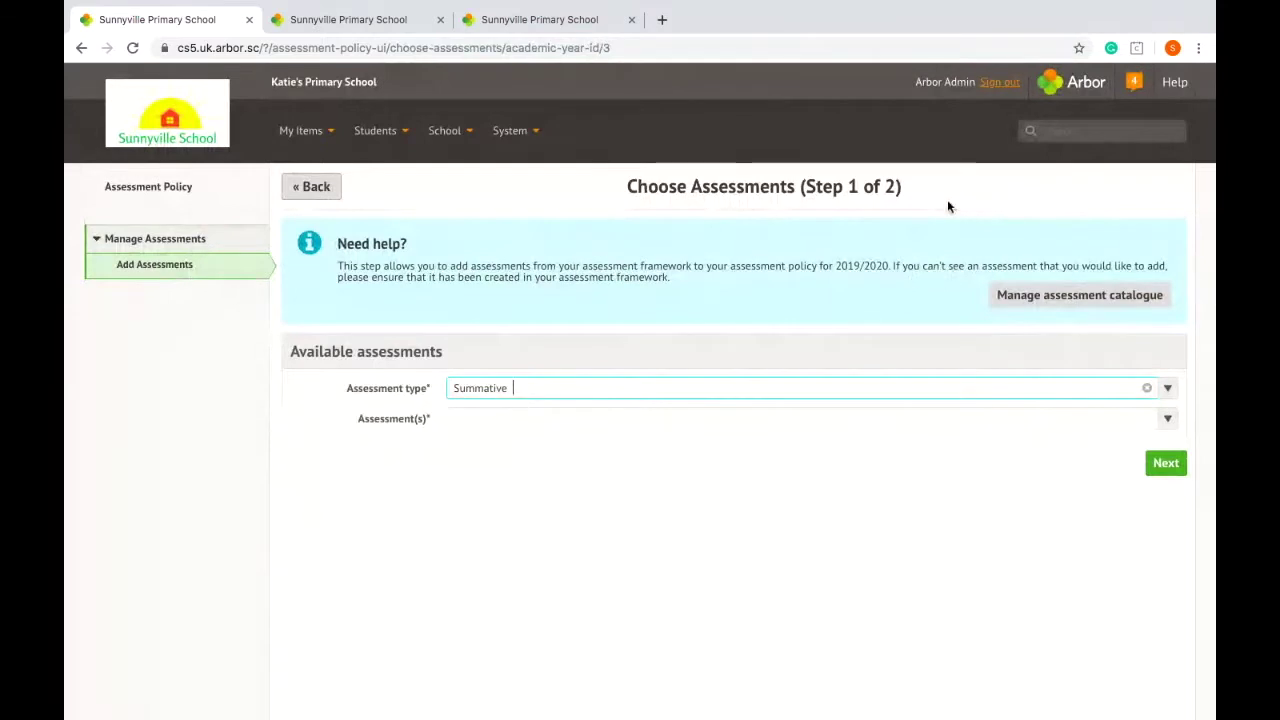
{"action": "left_click", "coordinate": [1168, 390]}
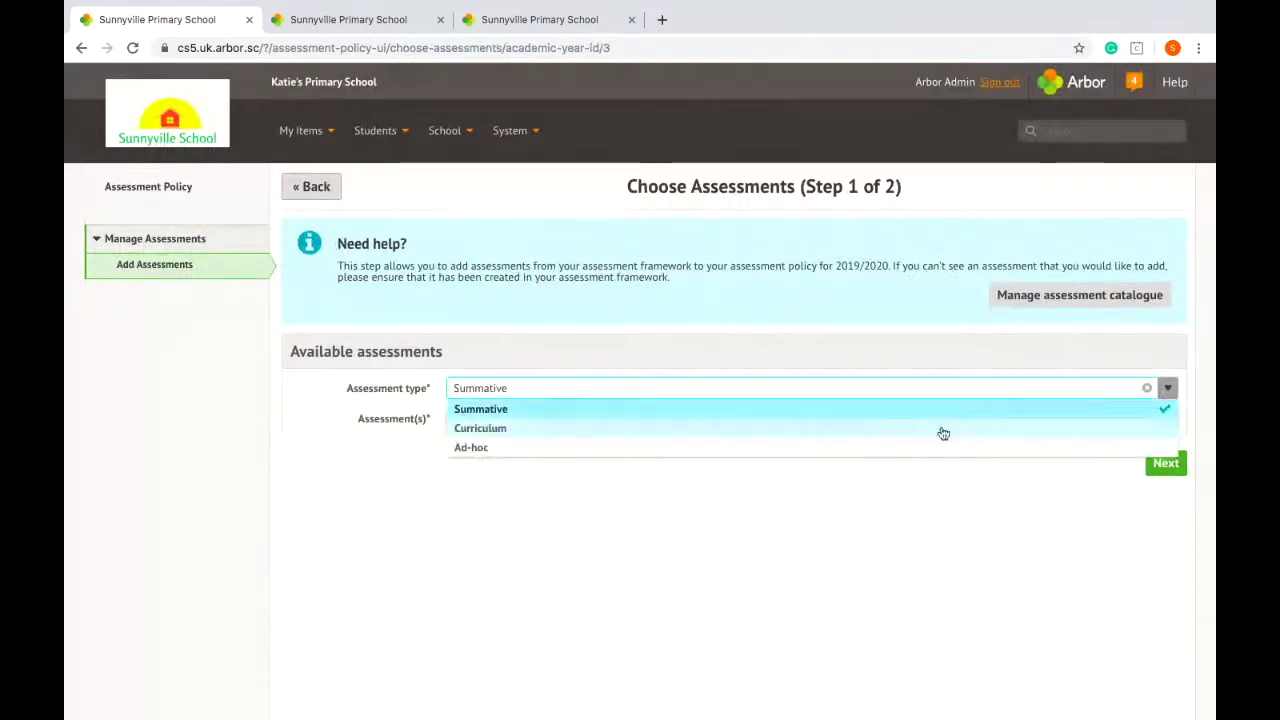
{"action": "left_click", "coordinate": [943, 431]}
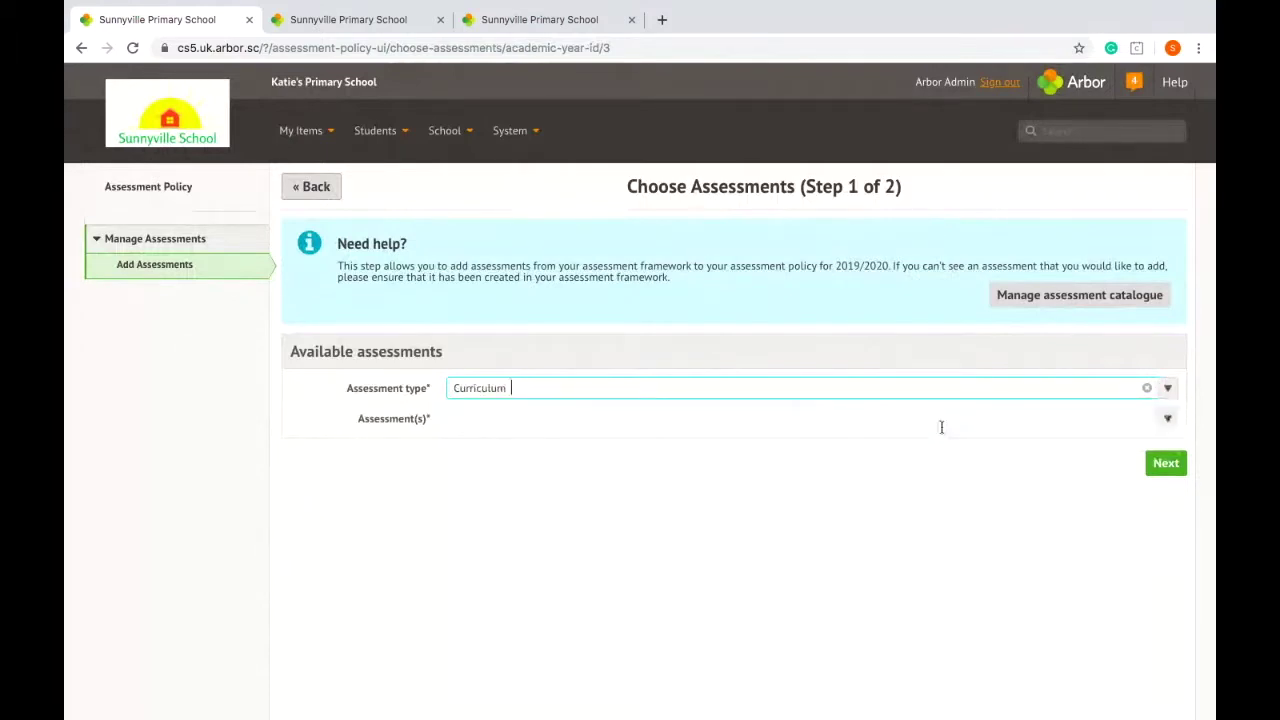
{"action": "left_click", "coordinate": [1168, 420]}
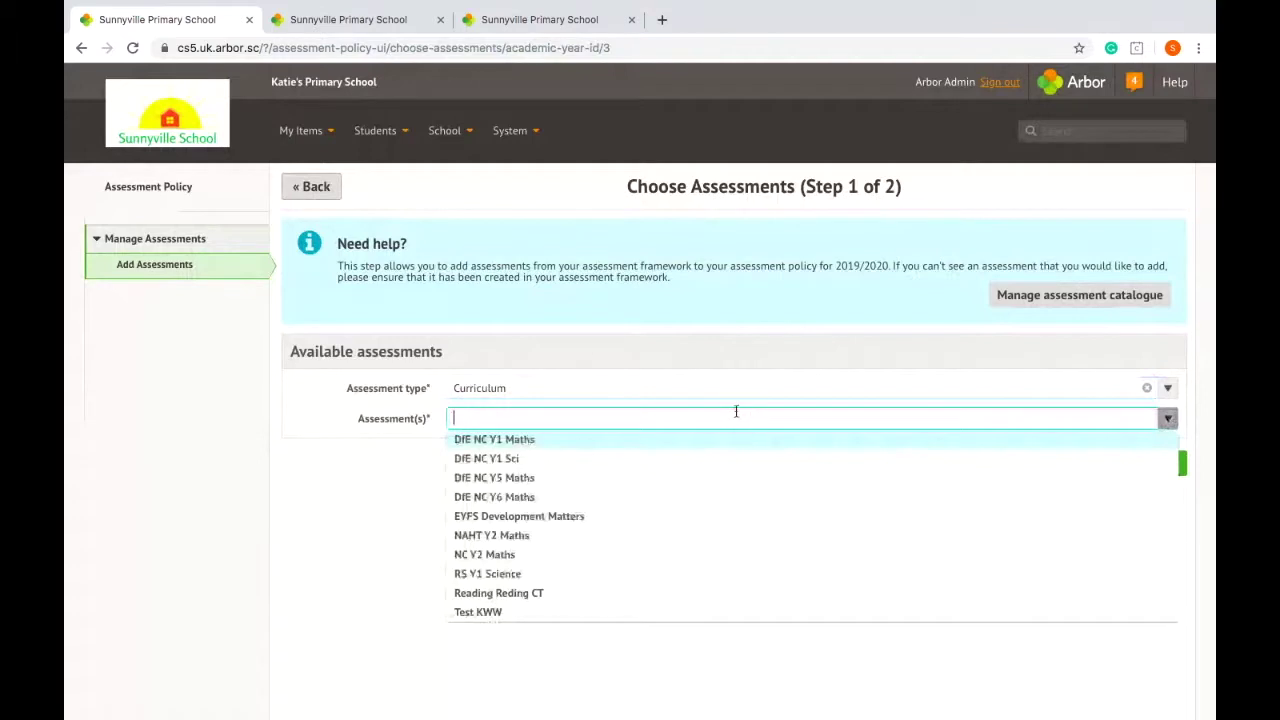
{"action": "left_click", "coordinate": [494, 444]}
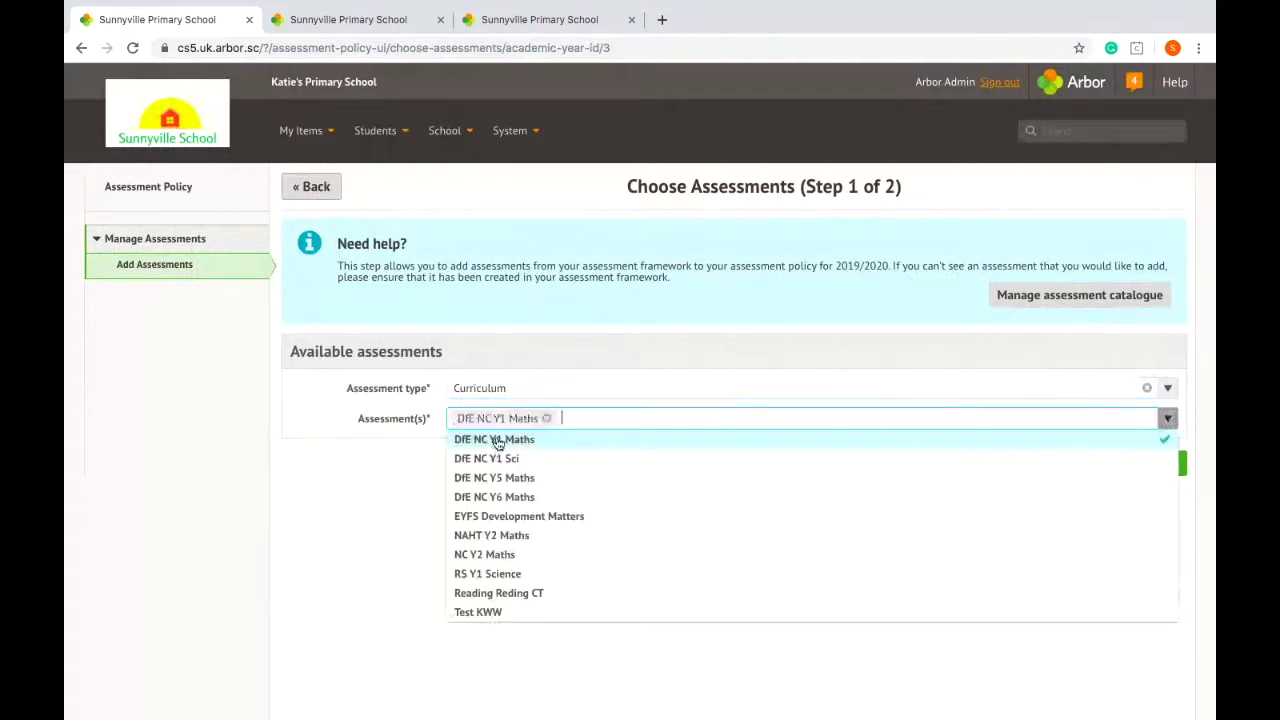
{"action": "left_click", "coordinate": [435, 479]}
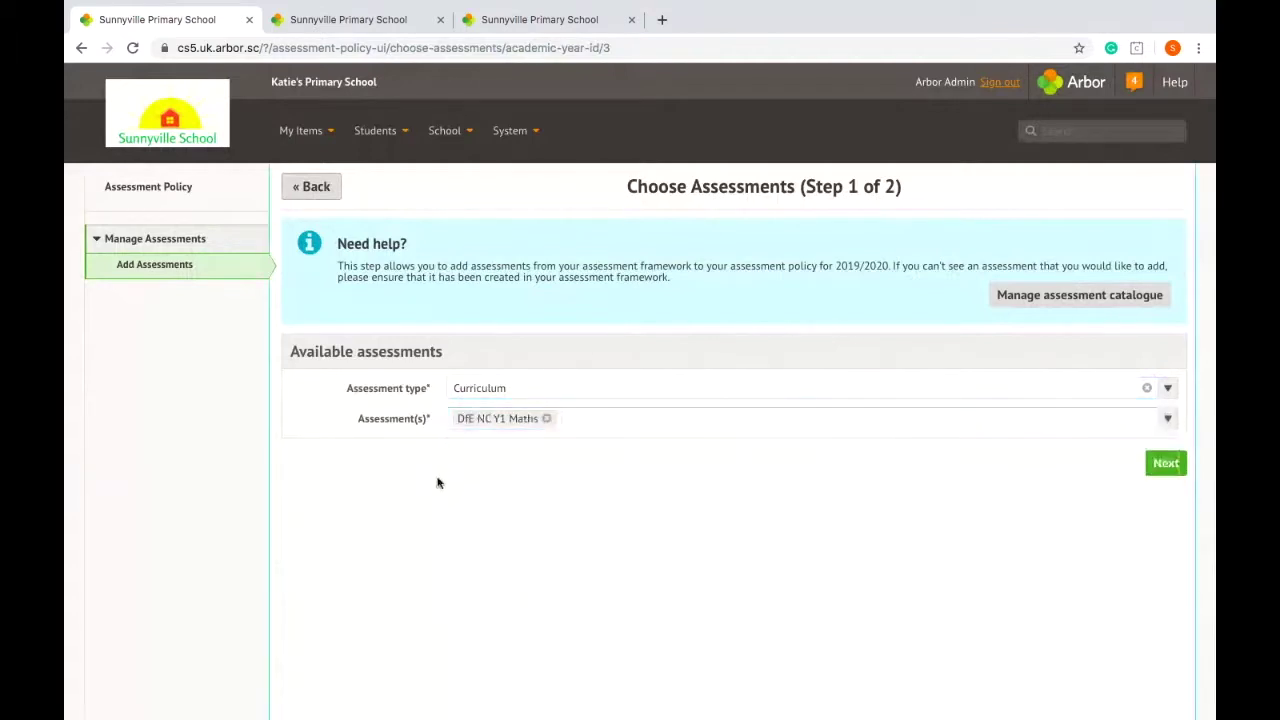
{"action": "left_click", "coordinate": [1166, 465]}
Step: Assign DfE NC Y1 Maths to Year 1 Forms 1PV and 1QY and add it to the assessment policy
{"action": "left_click", "coordinate": [1167, 364]}
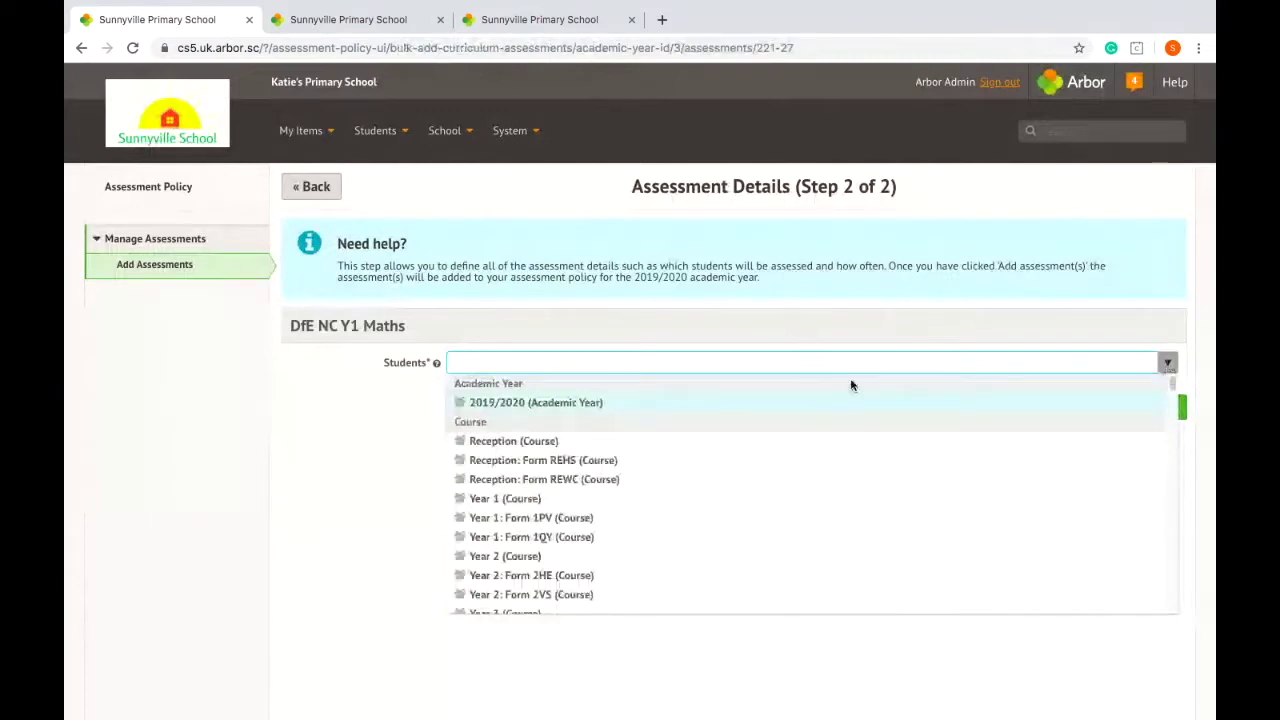
{"action": "left_click", "coordinate": [537, 517]}
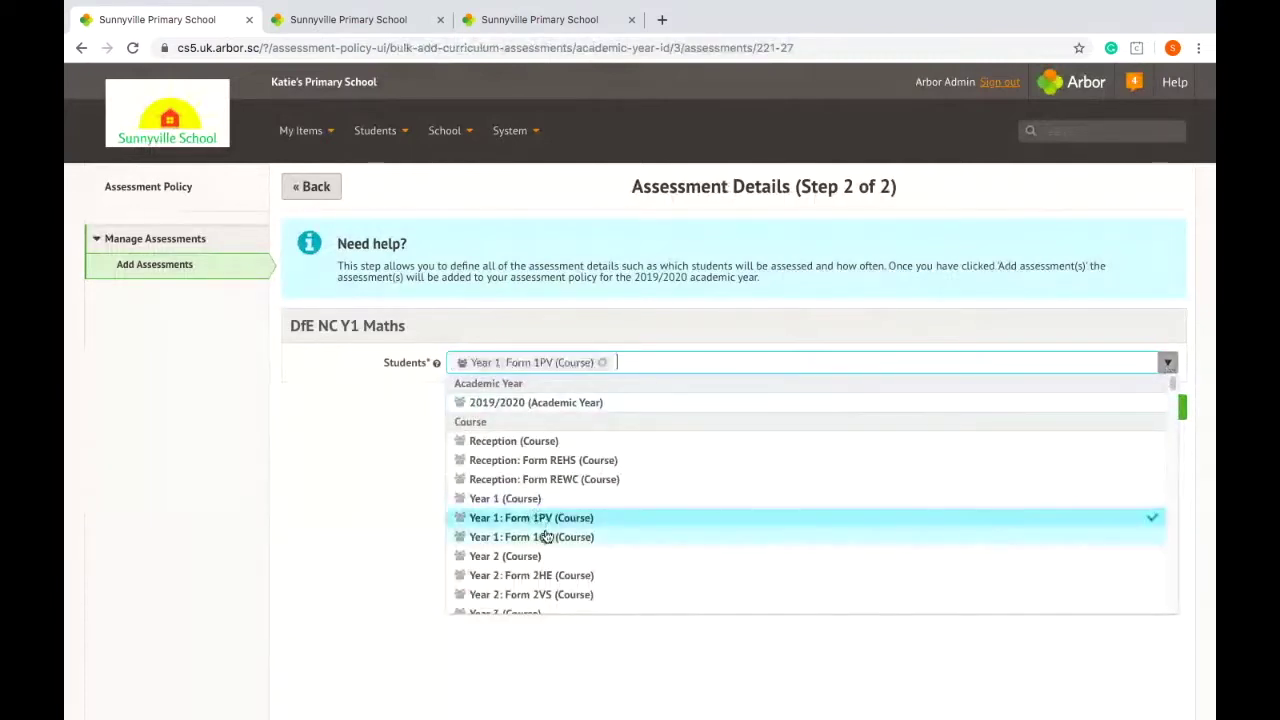
{"action": "left_click", "coordinate": [546, 537]}
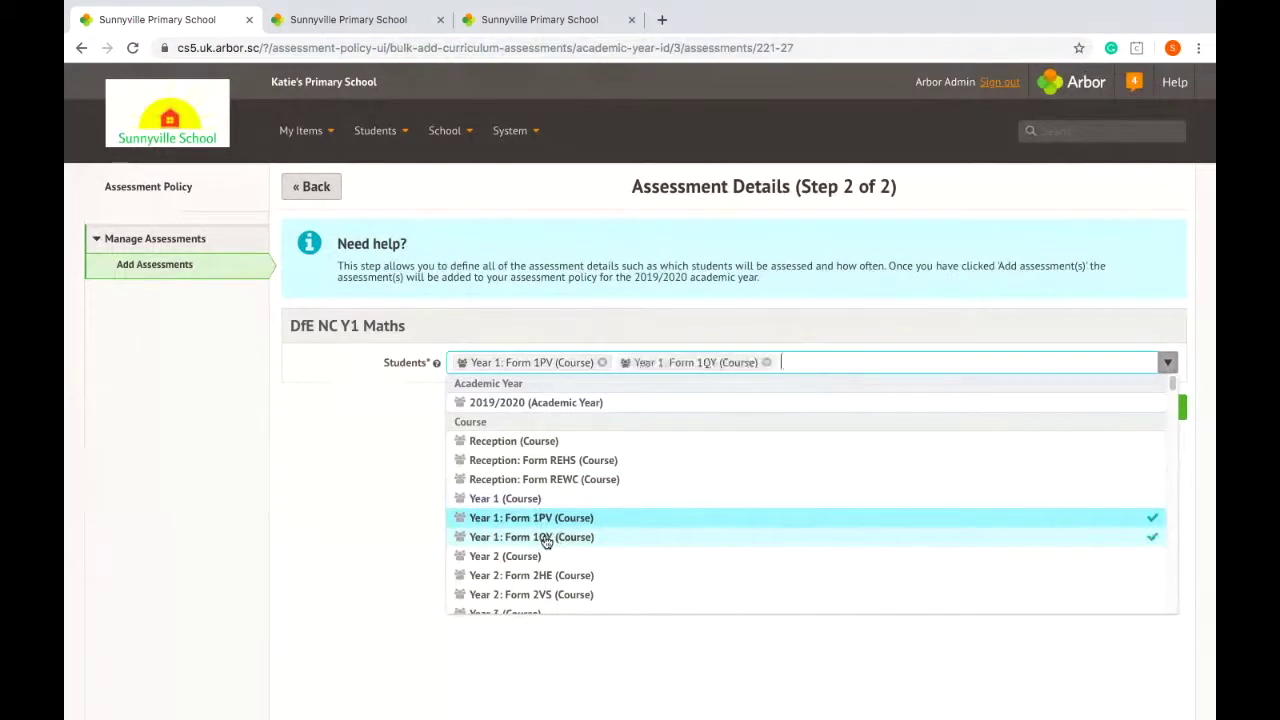
{"action": "left_click", "coordinate": [404, 530]}
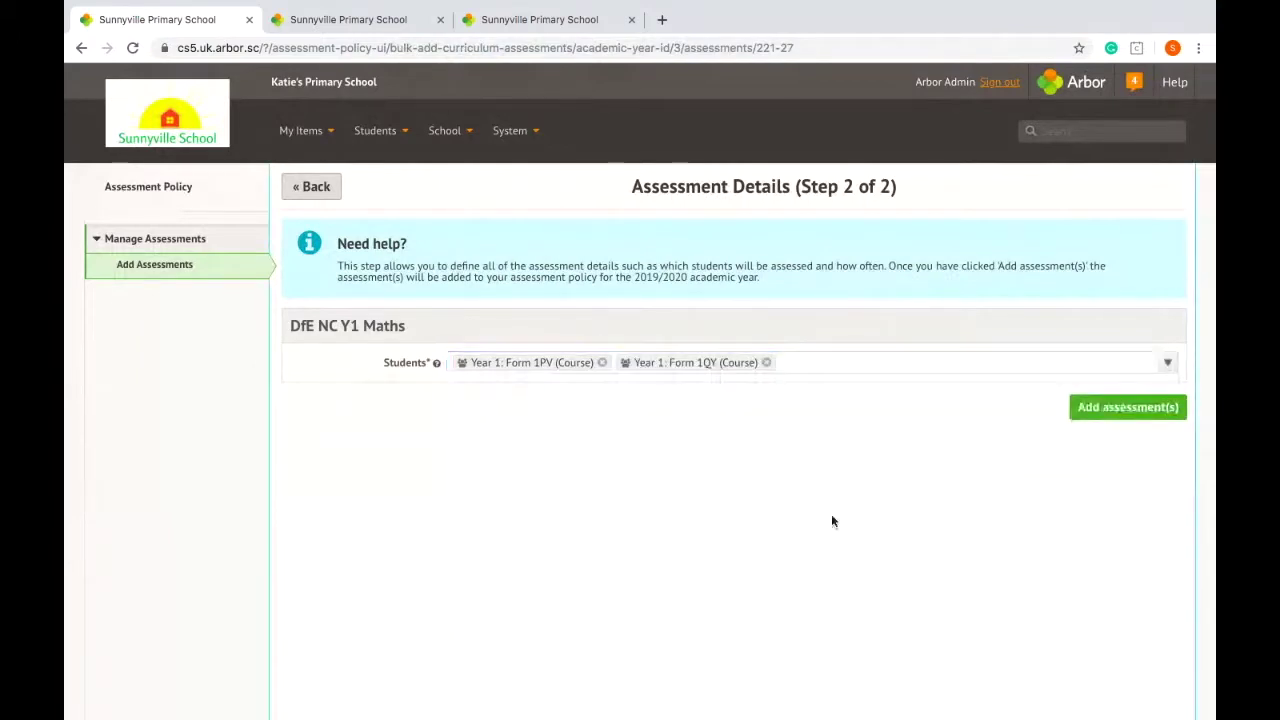
{"action": "left_click", "coordinate": [1095, 414]}
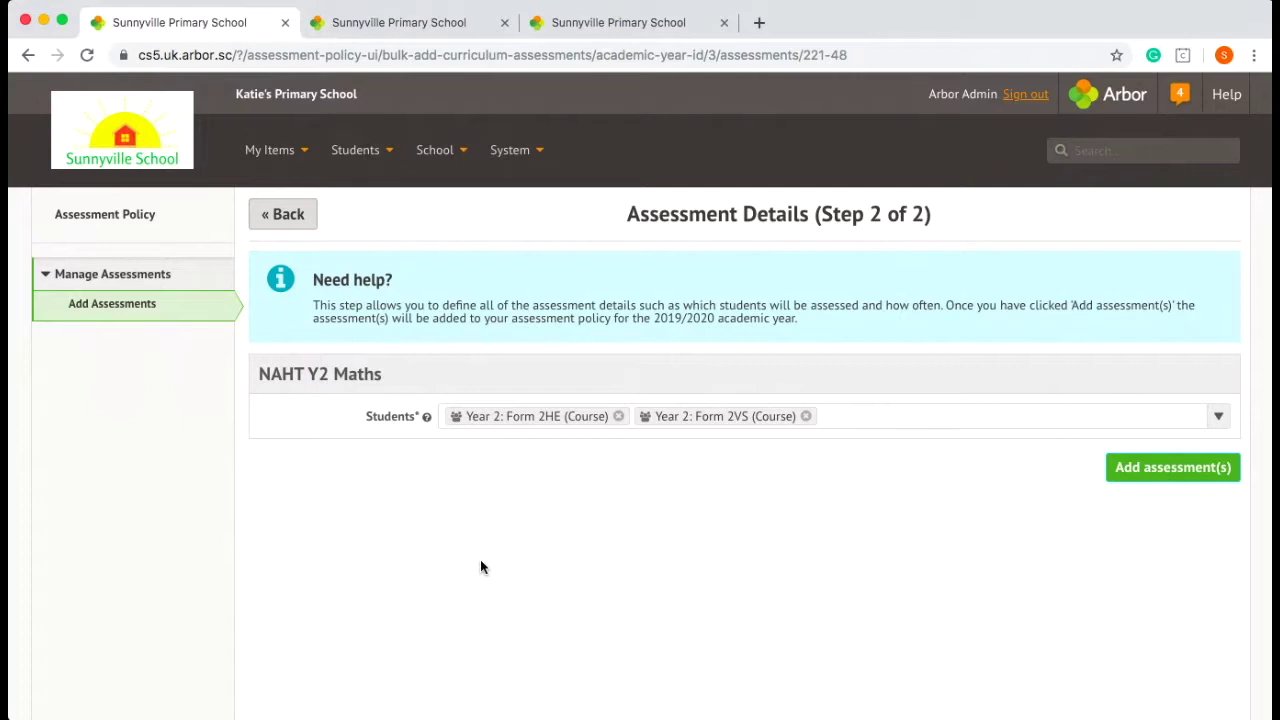
Step: Examine pupils' summer term mark details in the Form 1PV (2018/2019) KS1 Science markbook and compare it with the Form 2HE markbook
{"action": "left_click", "coordinate": [424, 26]}
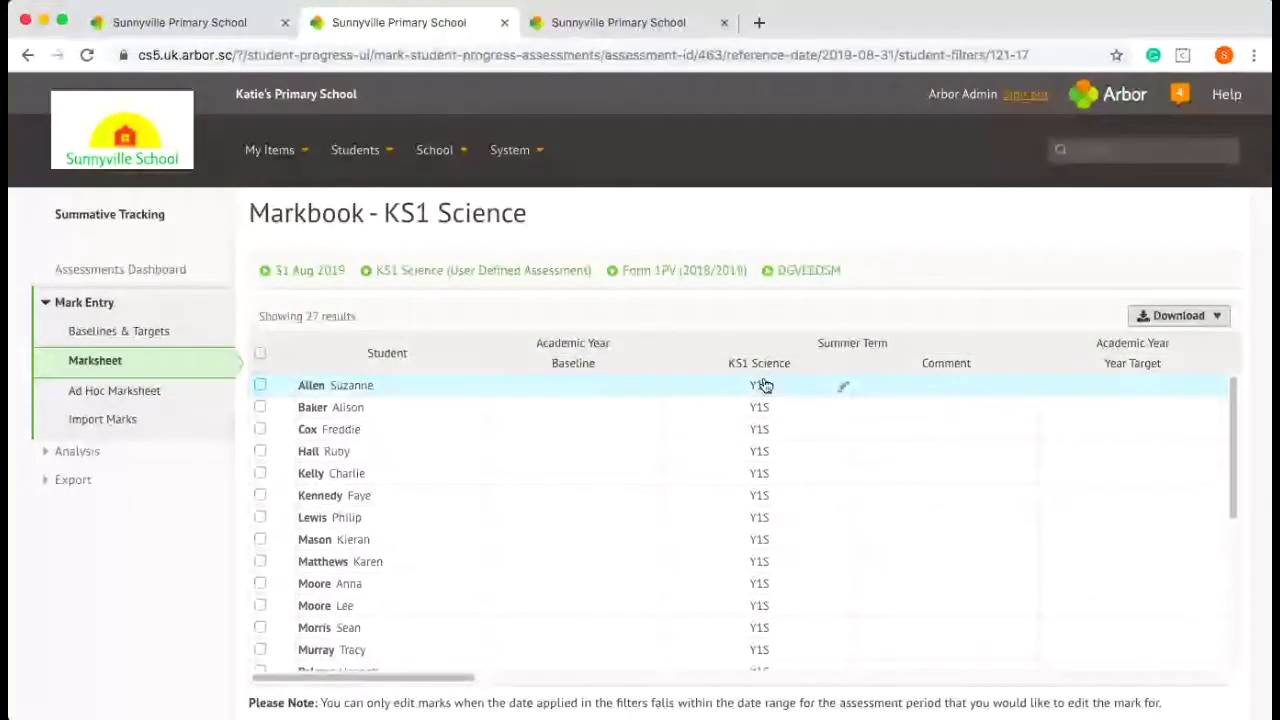
{"action": "mouse_move", "coordinate": [797, 423]}
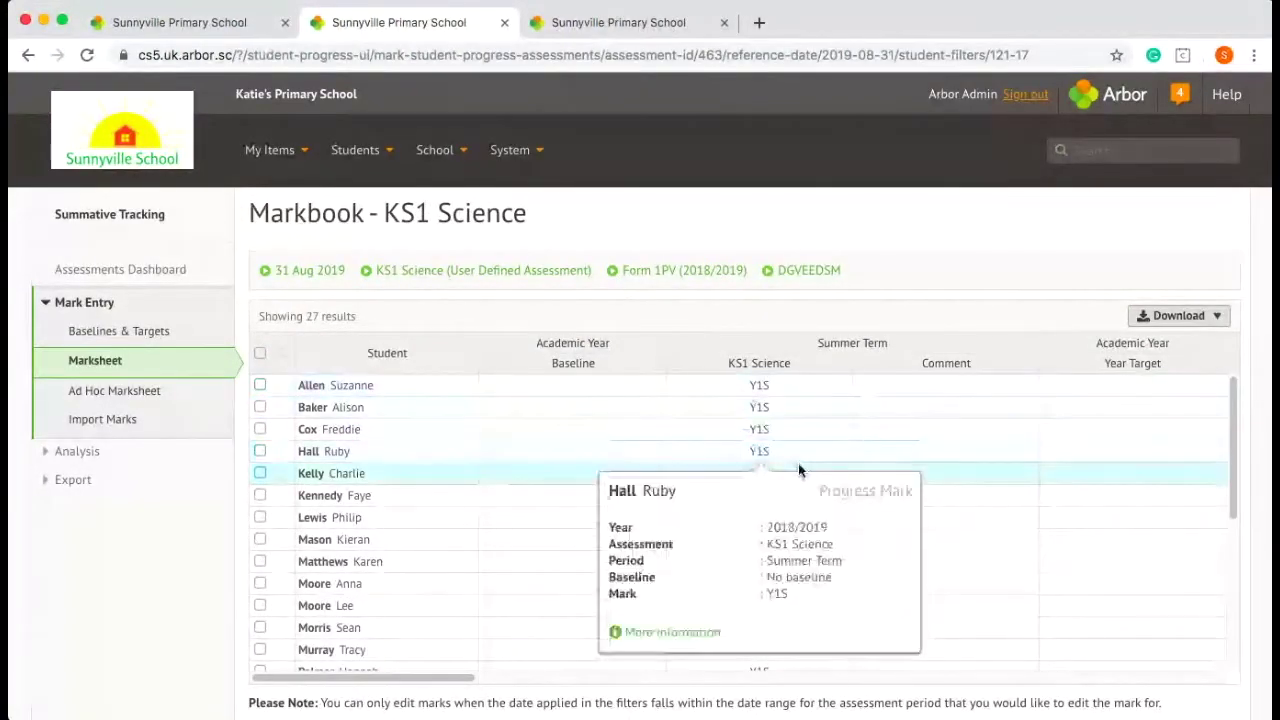
{"action": "mouse_move", "coordinate": [798, 463]}
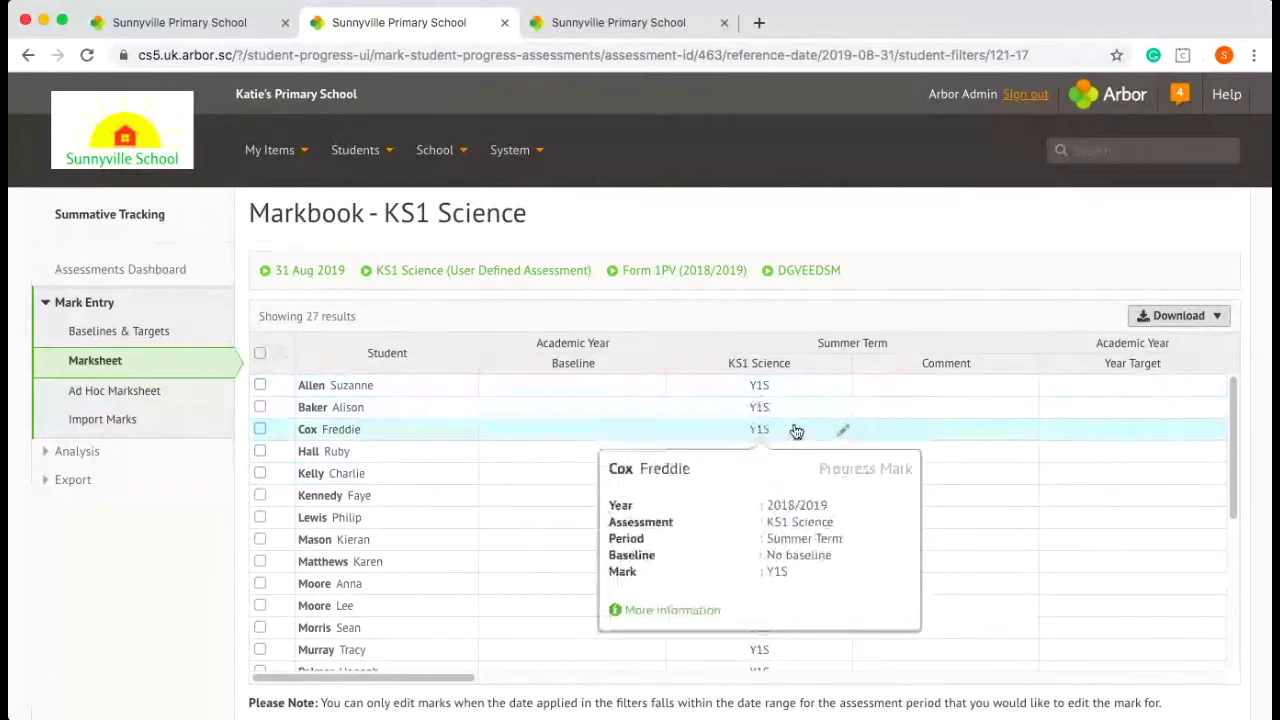
{"action": "mouse_move", "coordinate": [797, 385]}
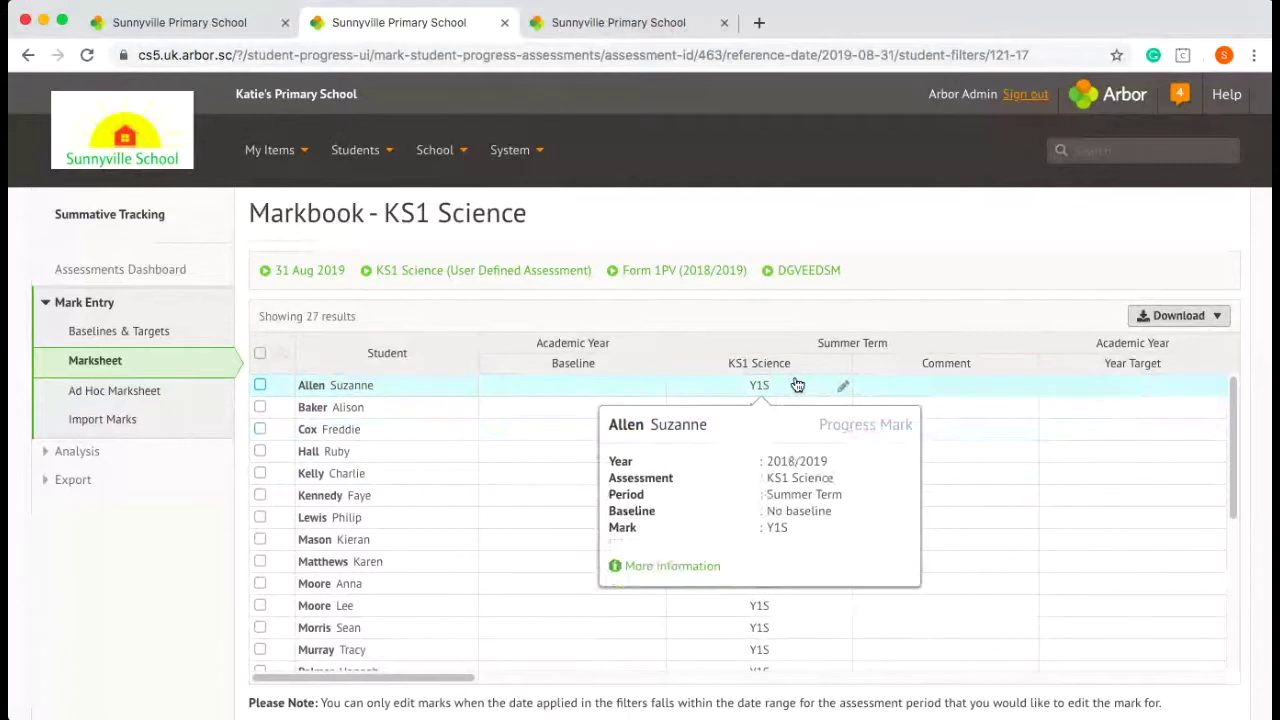
{"action": "left_click", "coordinate": [662, 25]}
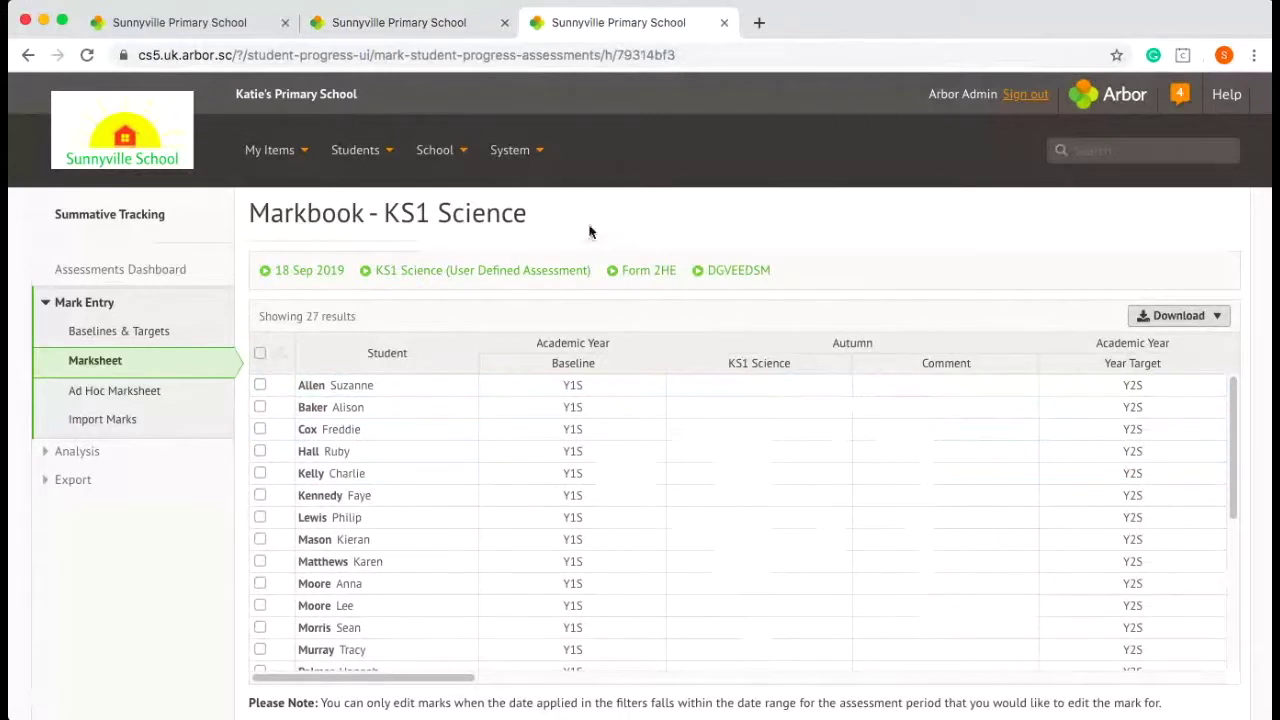
{"action": "left_click", "coordinate": [421, 30]}
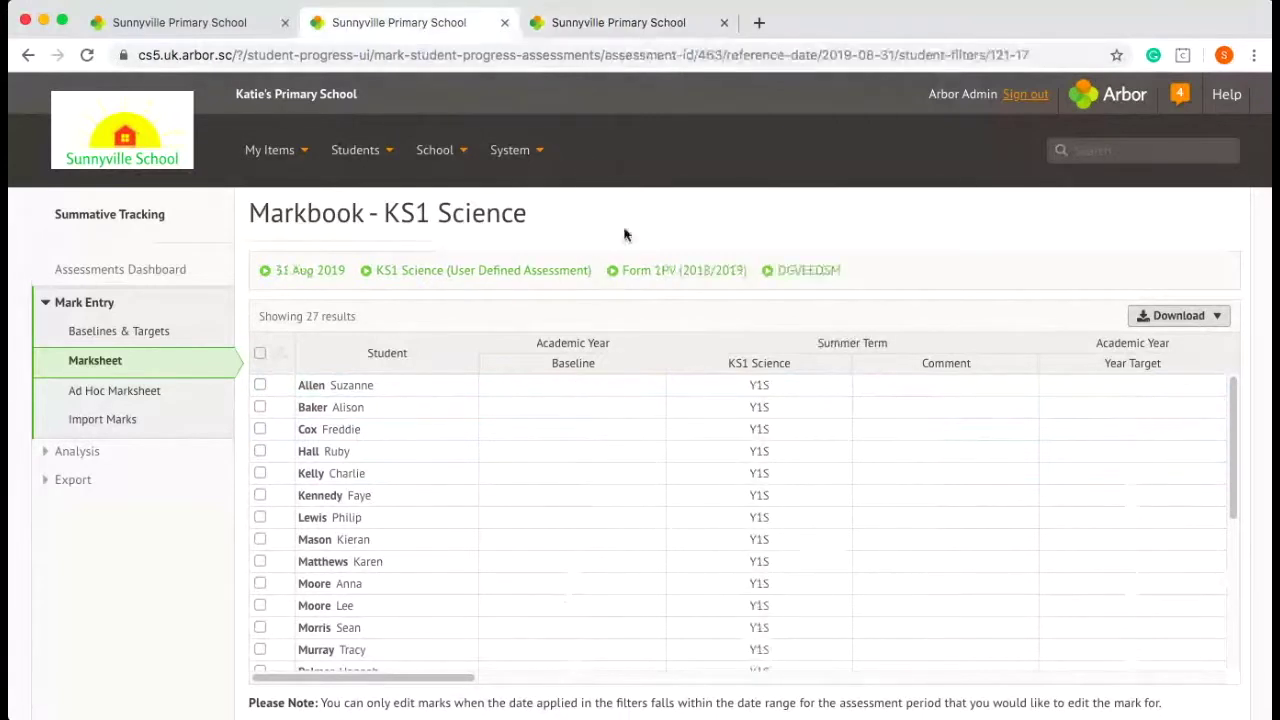
Step: In the Form 2HE KS1 Science markbook, review the second listed pupil's baseline origin and calculation details, and return to the marksheet
{"action": "left_click", "coordinate": [614, 30]}
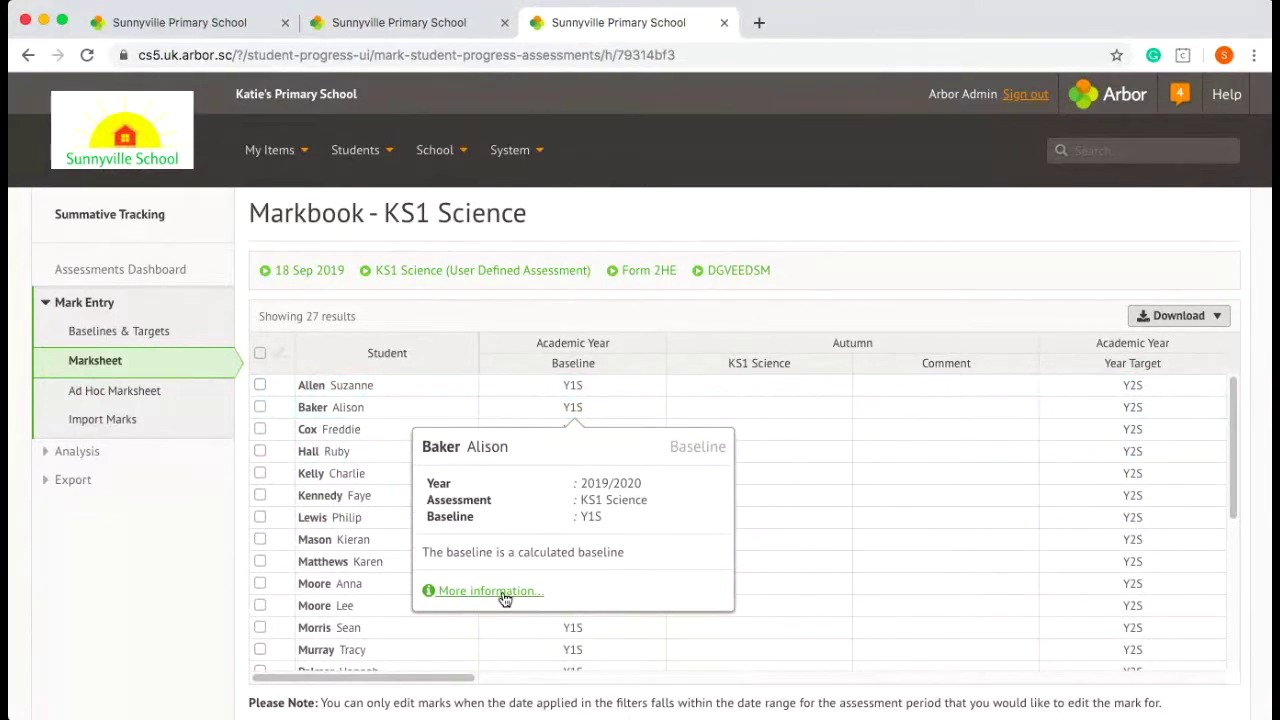
{"action": "left_click", "coordinate": [505, 592]}
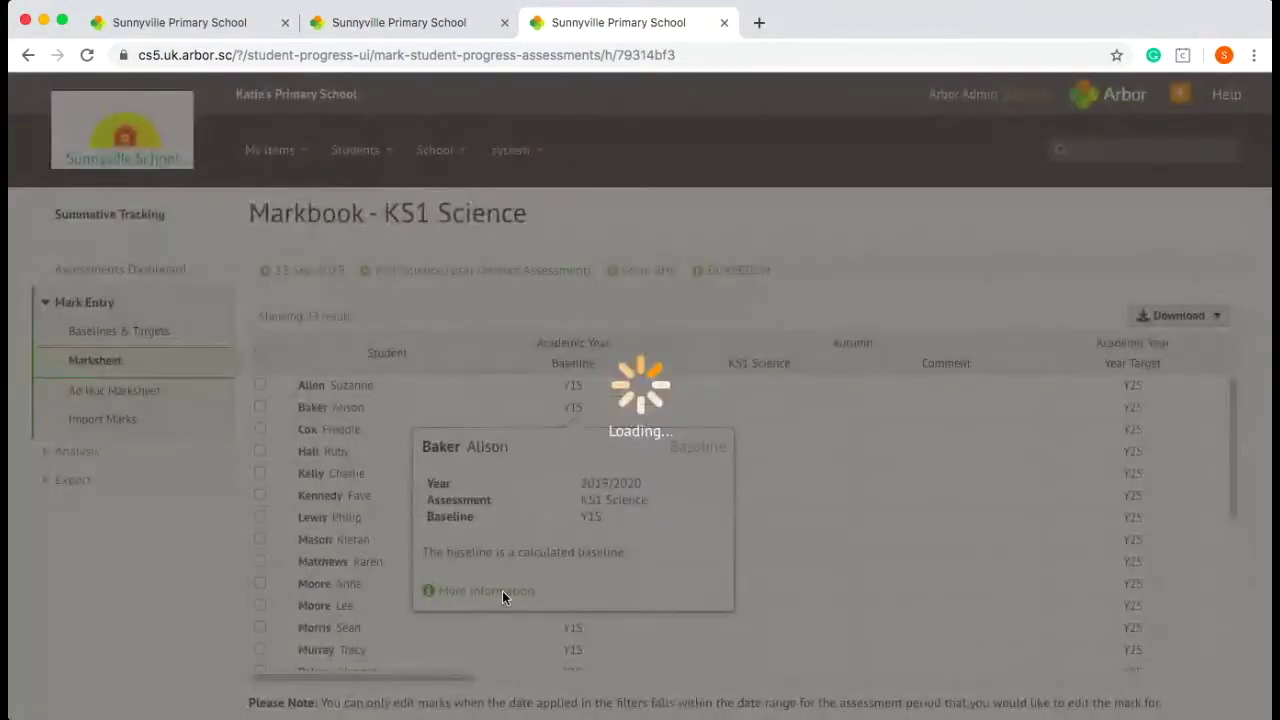
{"action": "scroll", "coordinate": [1099, 510], "scroll_direction": "down", "scroll_amount": 2}
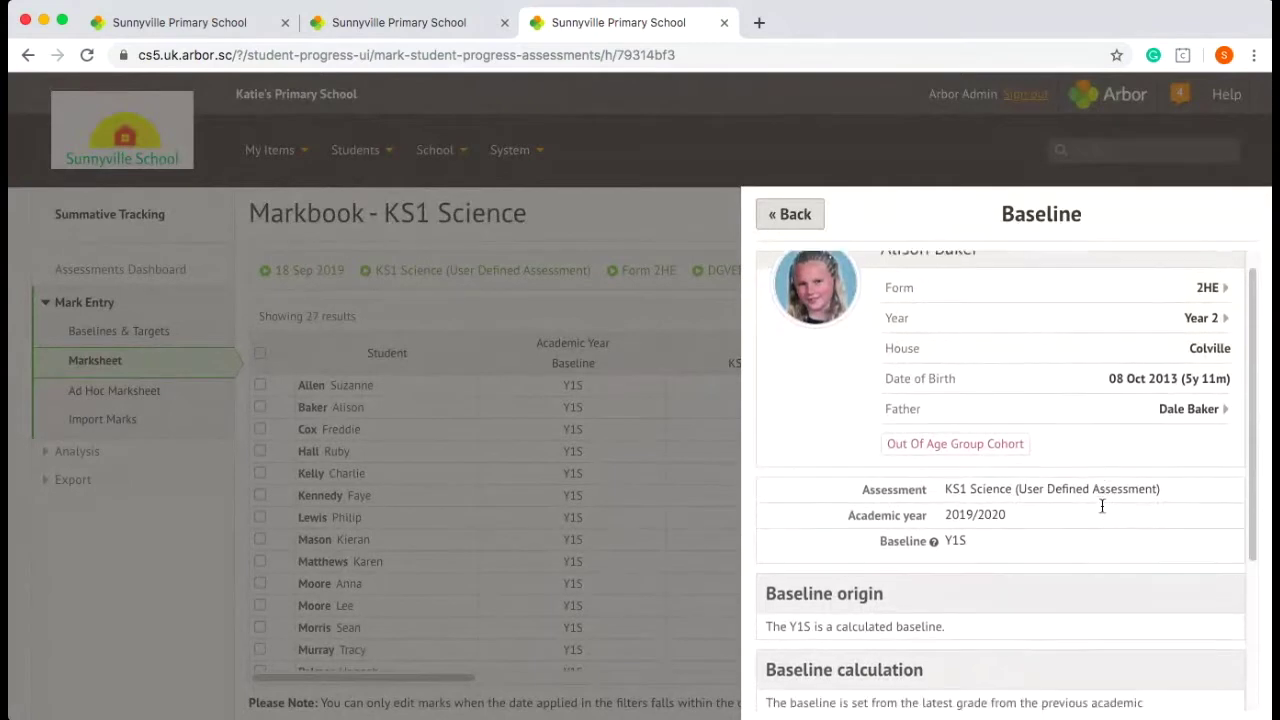
{"action": "scroll", "coordinate": [1099, 513], "scroll_direction": "down", "scroll_amount": 3}
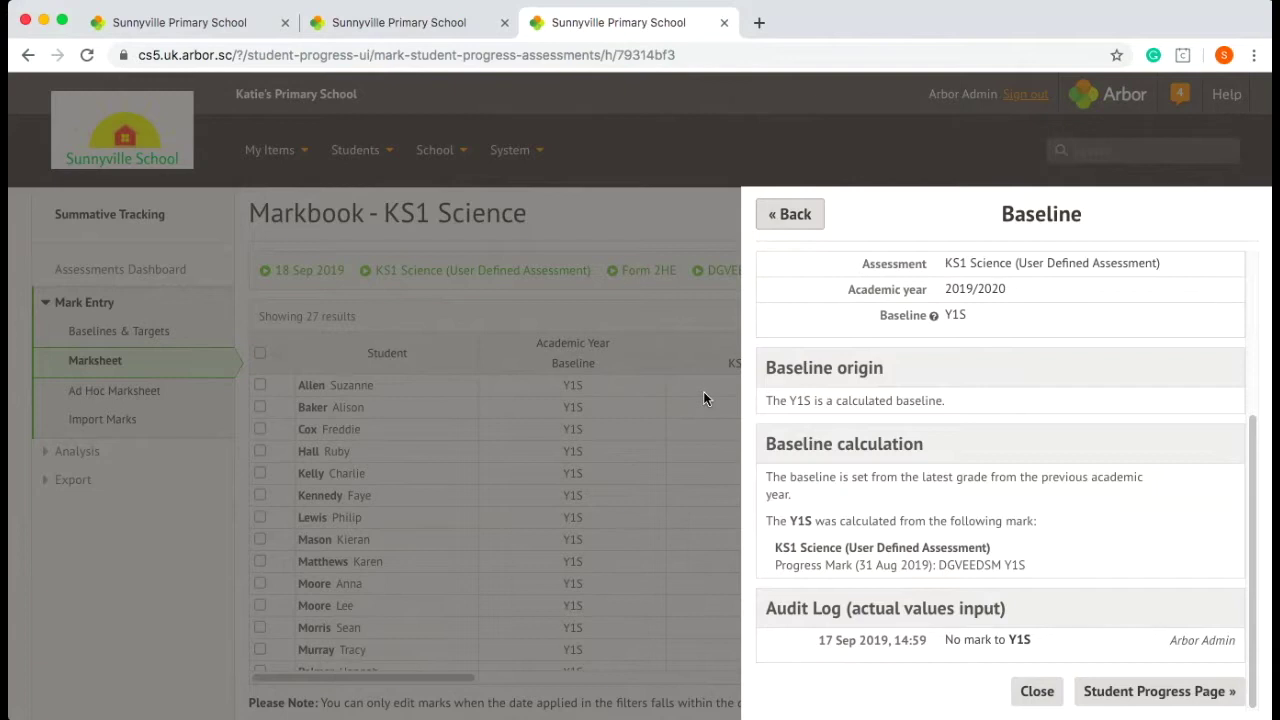
{"action": "left_click", "coordinate": [787, 215]}
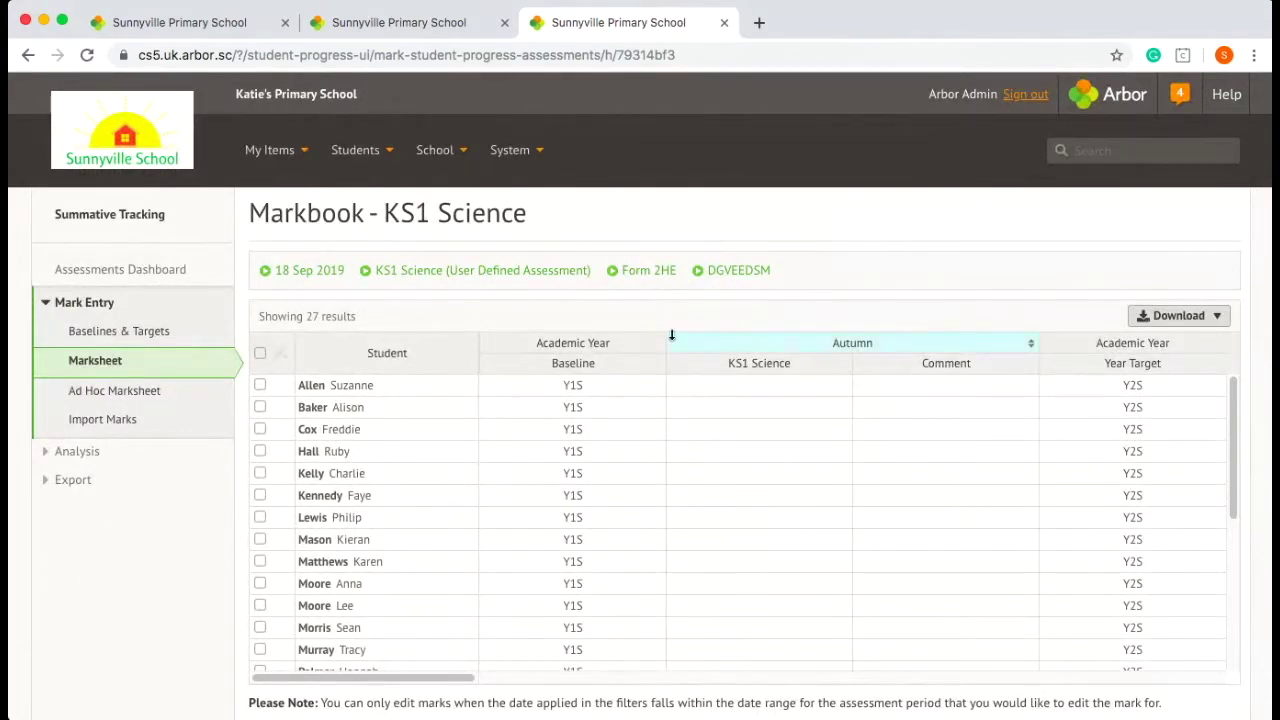
Step: Open Baselines & Targets for Form 2HE KS1 Science and view the grade options available for the first pupil's baseline
{"action": "left_click", "coordinate": [143, 335]}
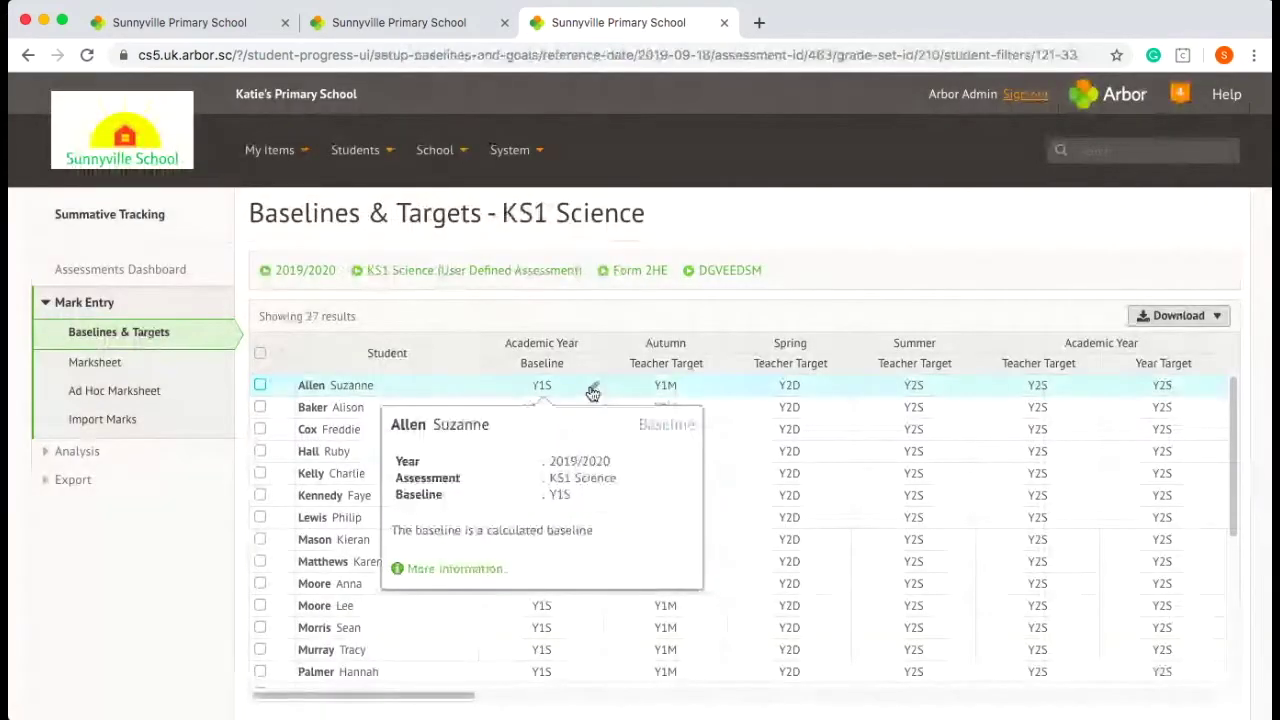
{"action": "mouse_move", "coordinate": [589, 413]}
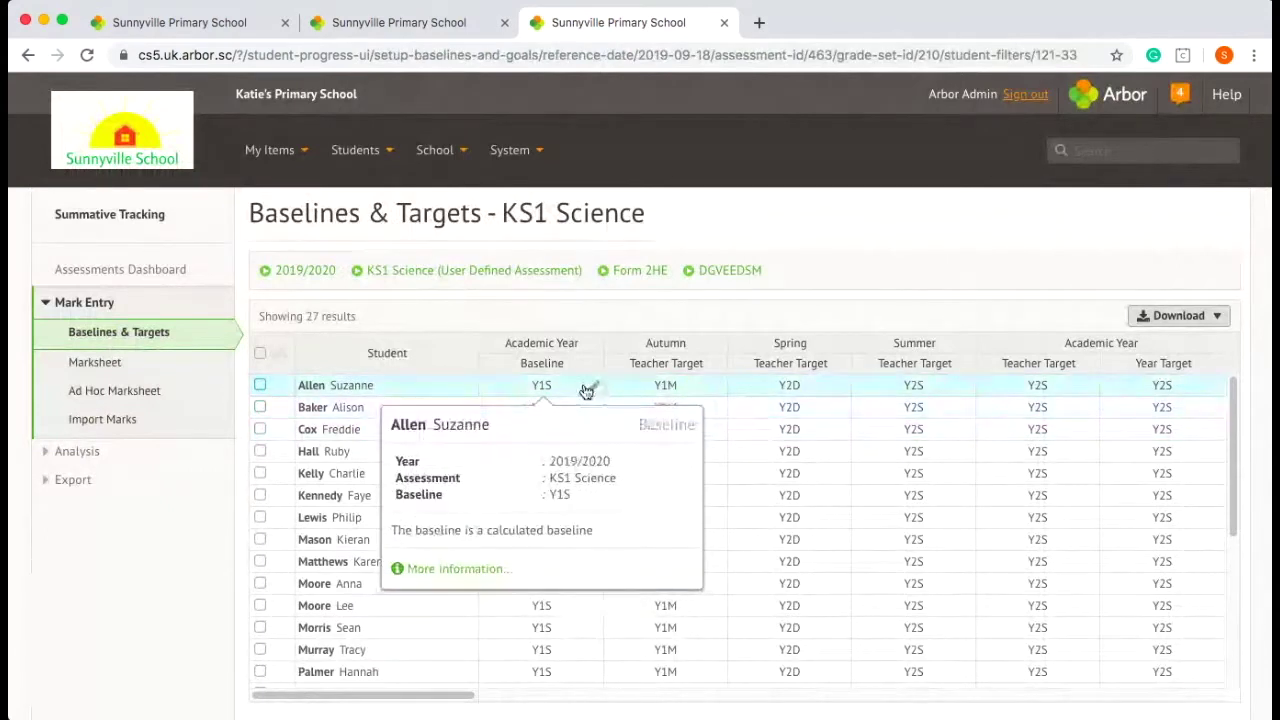
{"action": "left_click", "coordinate": [586, 386]}
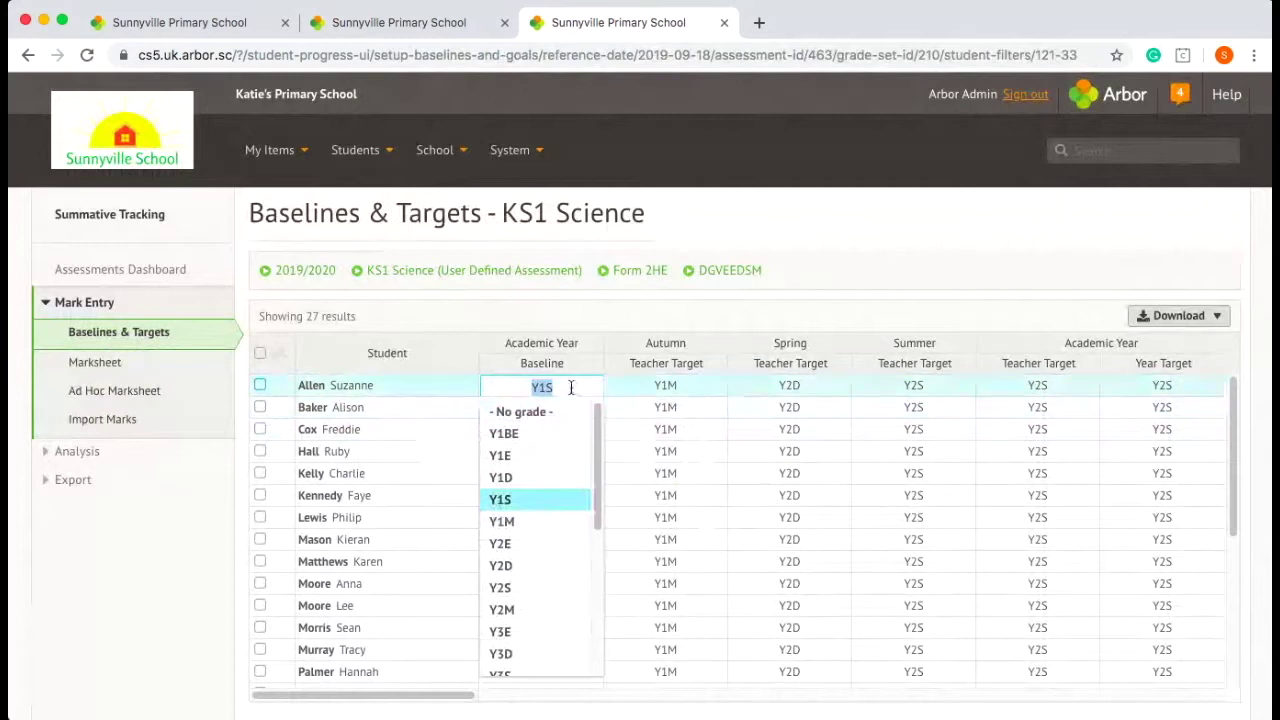
{"action": "left_click", "coordinate": [263, 388]}
Step: Select the first three pupils individually, extend the selection to the whole class, and clear it
{"action": "left_click", "coordinate": [262, 385]}
{"action": "left_click", "coordinate": [260, 407]}
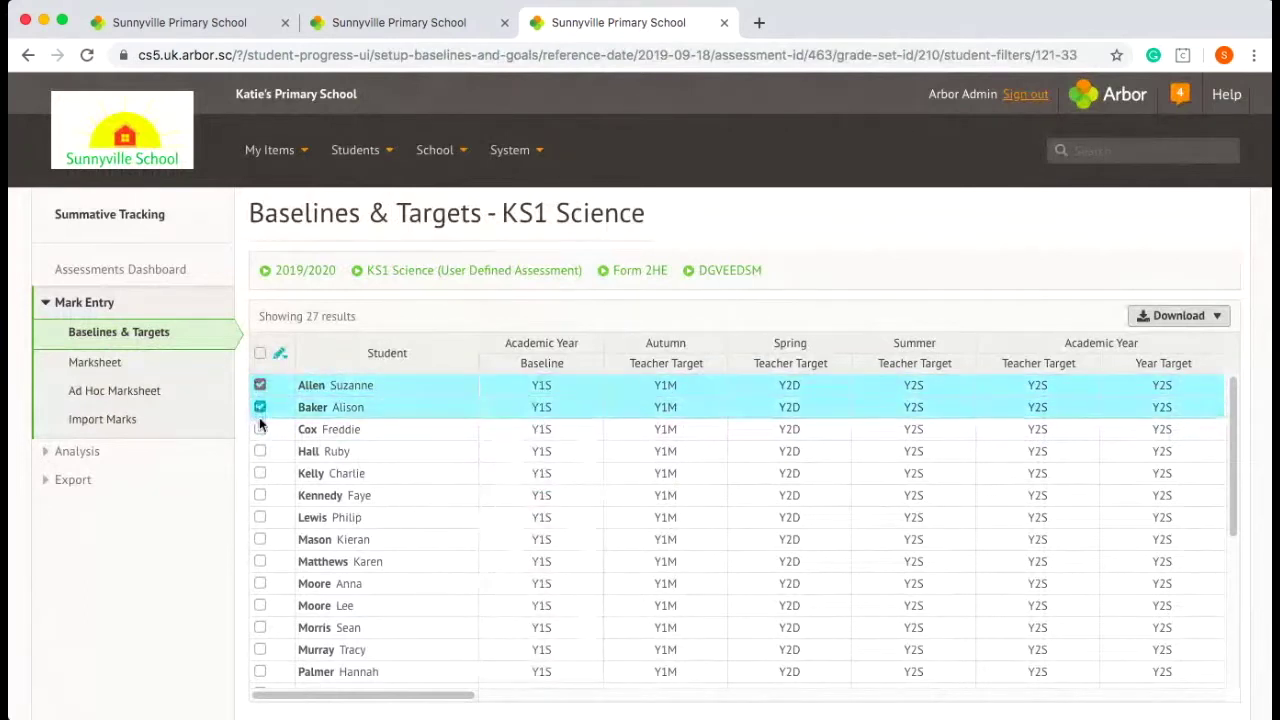
{"action": "left_click", "coordinate": [260, 429]}
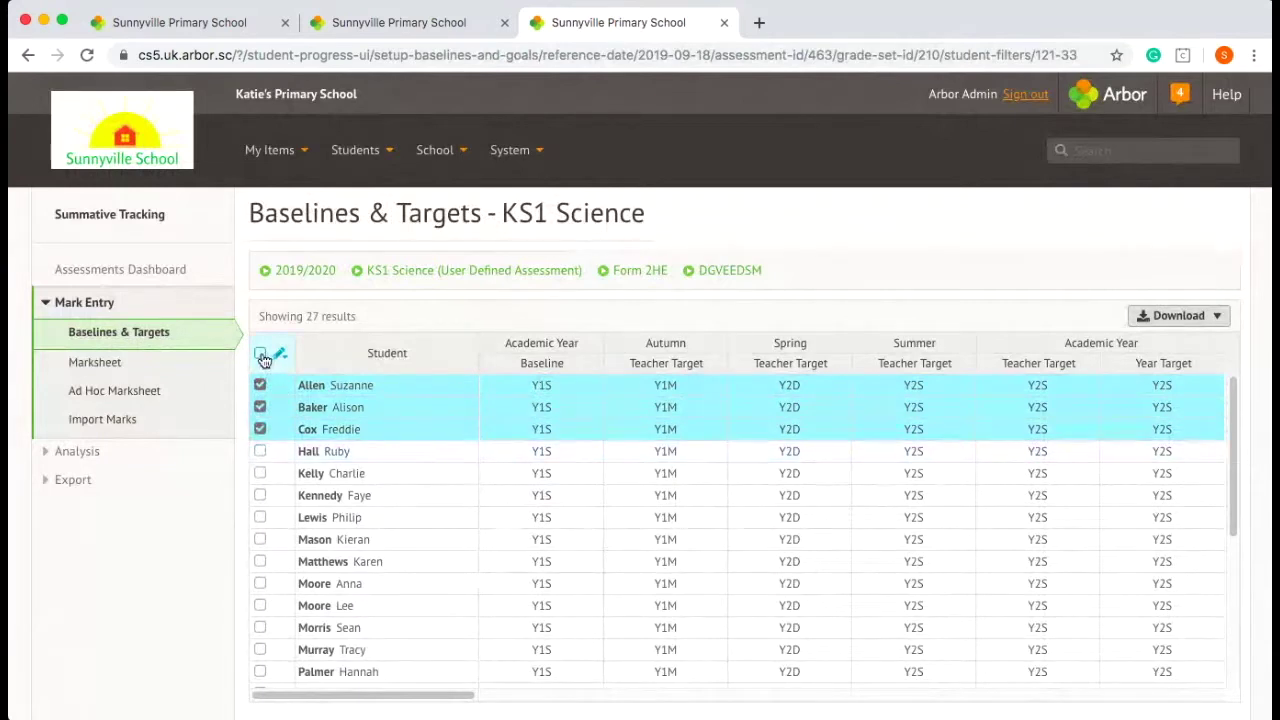
{"action": "left_click", "coordinate": [261, 357]}
{"action": "left_click", "coordinate": [261, 356]}
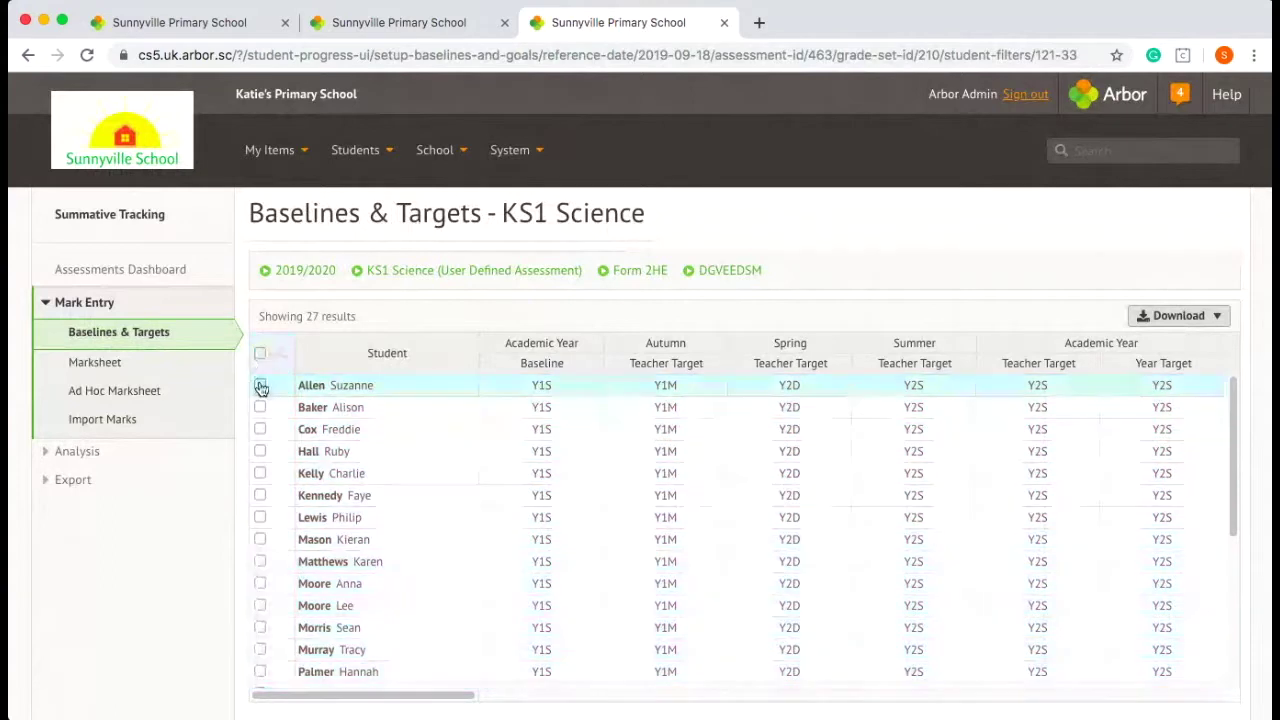
Step: Select the second, sixth, eighth and tenth pupils, review the bulk actions for baselines and targets, and clear the selection
{"action": "left_click", "coordinate": [260, 407]}
{"action": "left_click", "coordinate": [260, 495]}
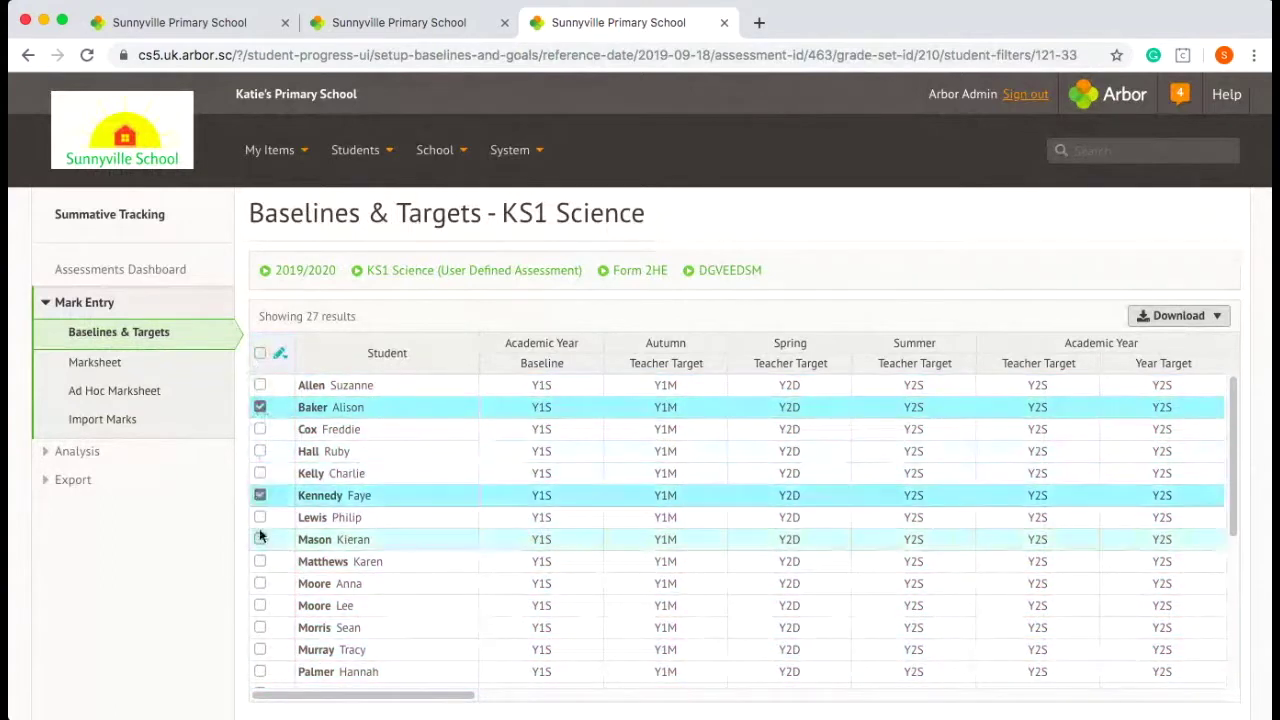
{"action": "left_click", "coordinate": [260, 539]}
{"action": "left_click", "coordinate": [260, 583]}
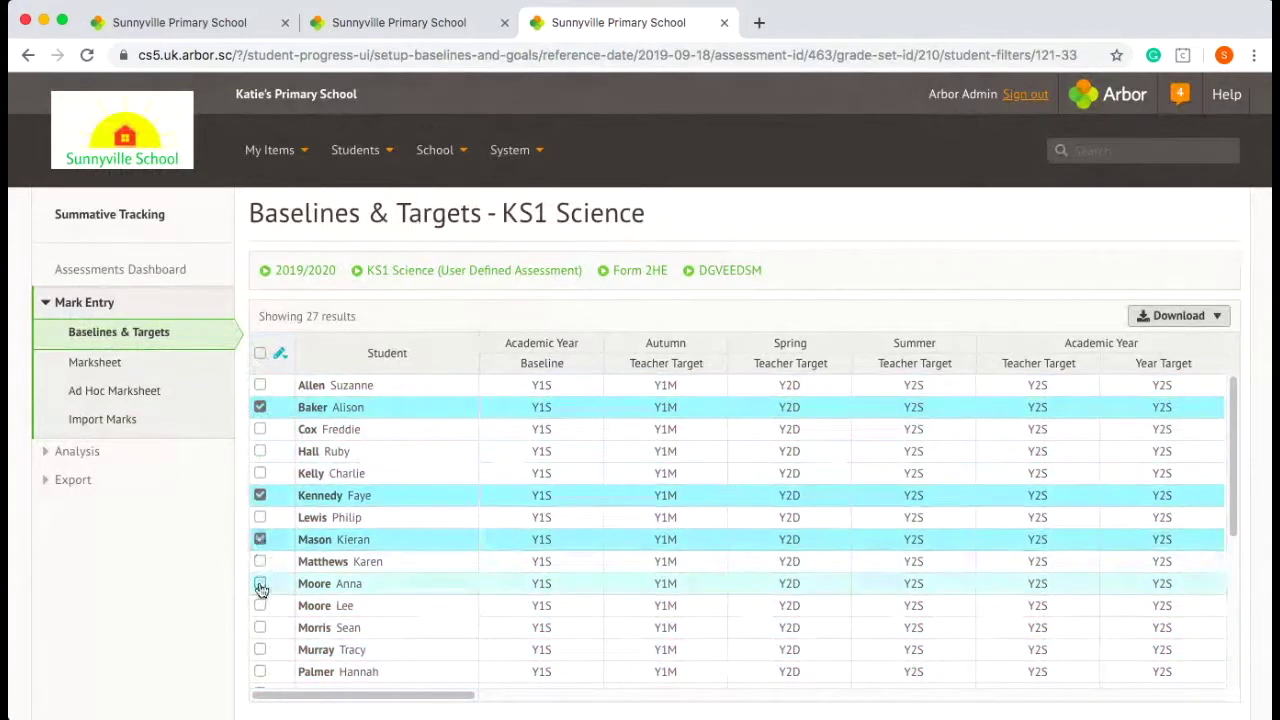
{"action": "left_click", "coordinate": [280, 354]}
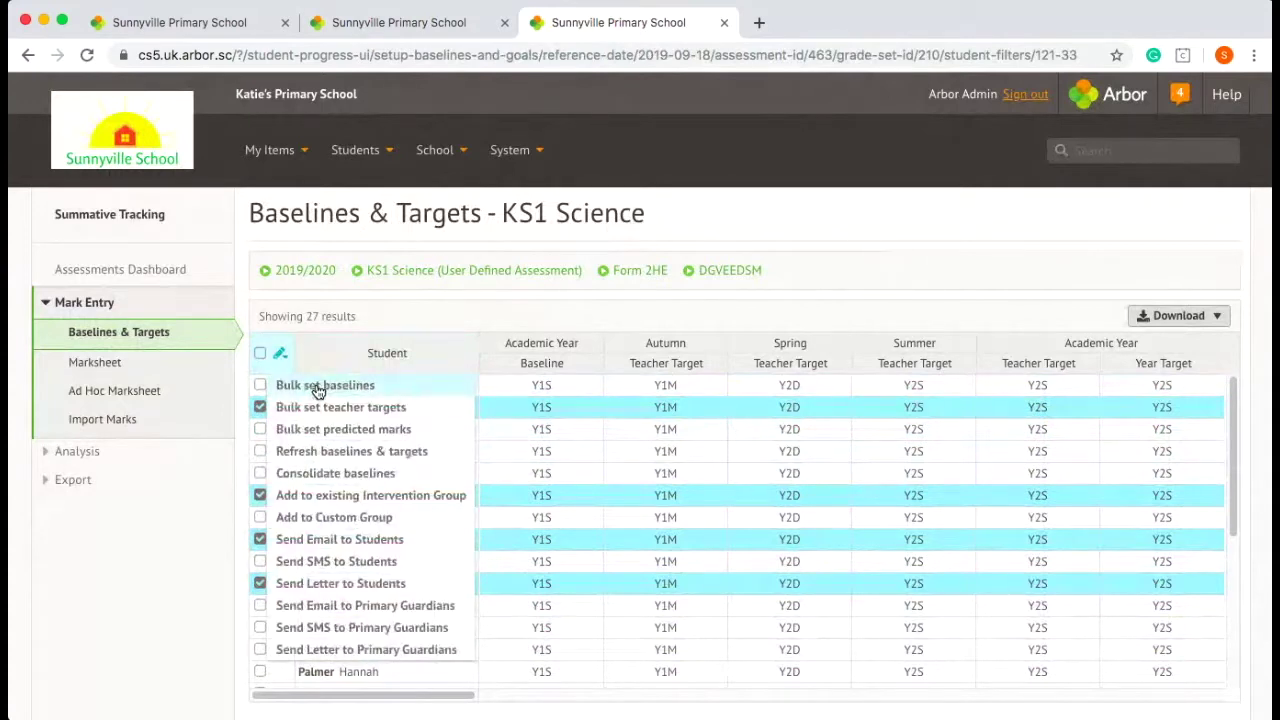
{"action": "left_click", "coordinate": [260, 354]}
{"action": "left_click", "coordinate": [260, 355]}
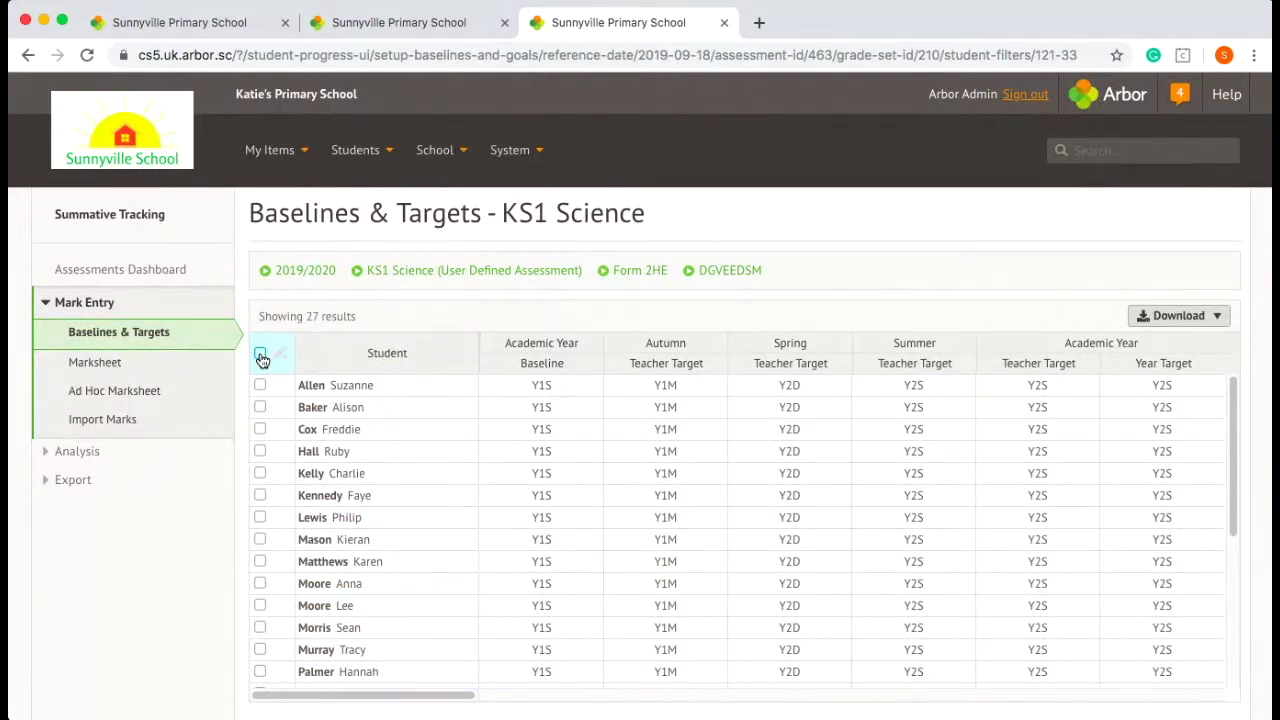
Step: Add the final target column to the Form 1PV (2018/2019) KS1 Science markbook display and save the settings
{"action": "mouse_move", "coordinate": [480, 555]}
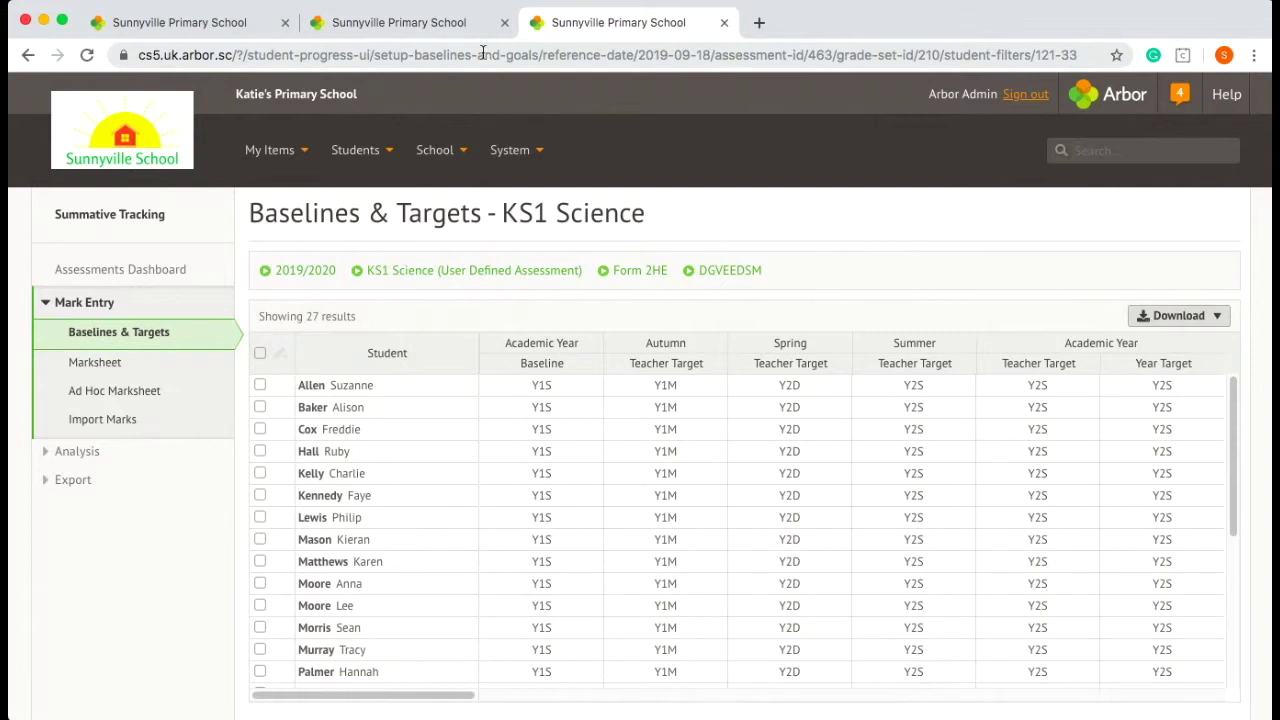
{"action": "left_click", "coordinate": [436, 29]}
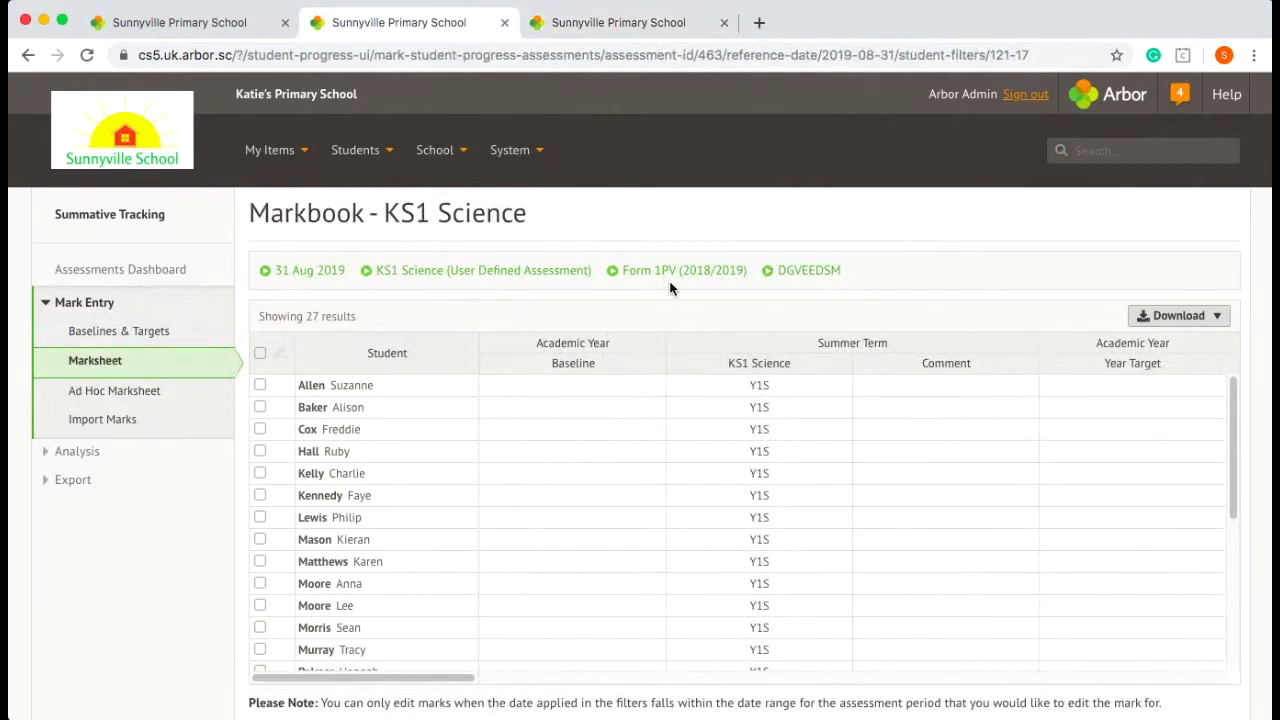
{"action": "left_click", "coordinate": [859, 270]}
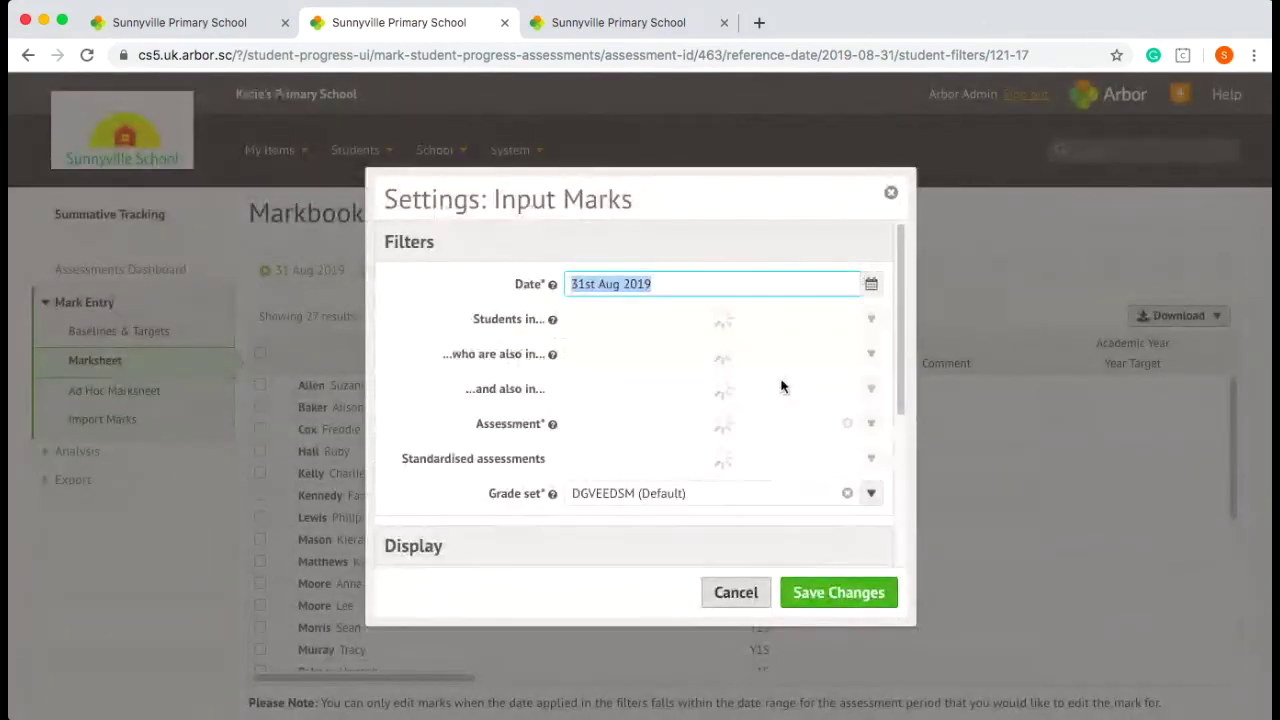
{"action": "scroll", "coordinate": [784, 390], "scroll_direction": "down", "scroll_amount": 5}
{"action": "scroll", "coordinate": [782, 387], "scroll_direction": "down", "scroll_amount": 1}
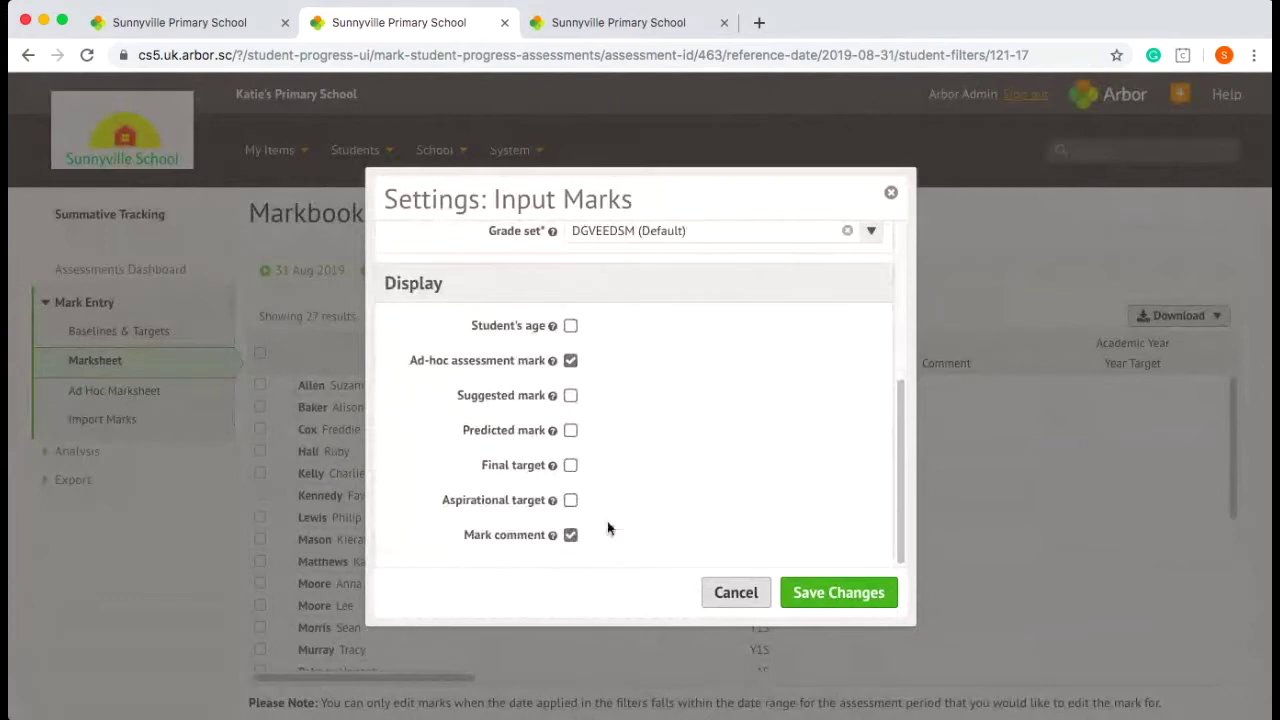
{"action": "left_click", "coordinate": [570, 466]}
{"action": "left_click", "coordinate": [805, 594]}
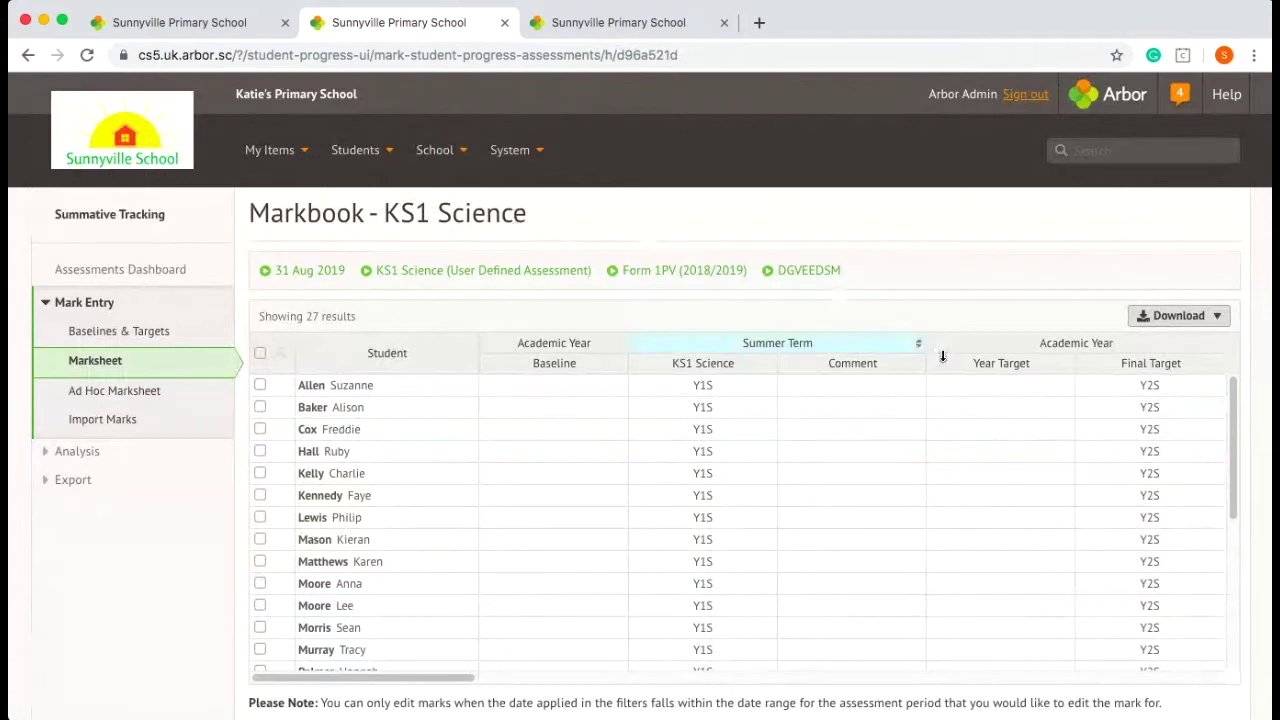
Step: Check the first pupil's final target in the markbook, review the bulk actions for all pupils, and clear the selection
{"action": "left_click", "coordinate": [1208, 393]}
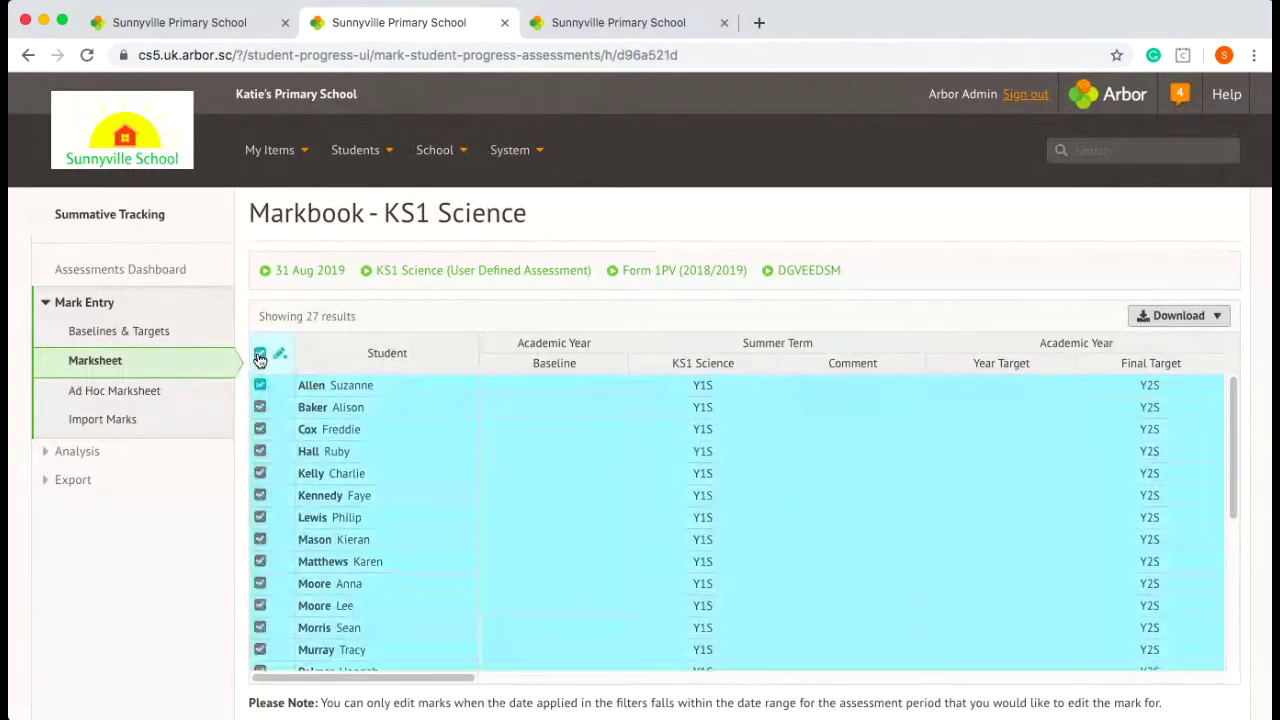
{"action": "left_click", "coordinate": [259, 354]}
{"action": "left_click", "coordinate": [279, 358]}
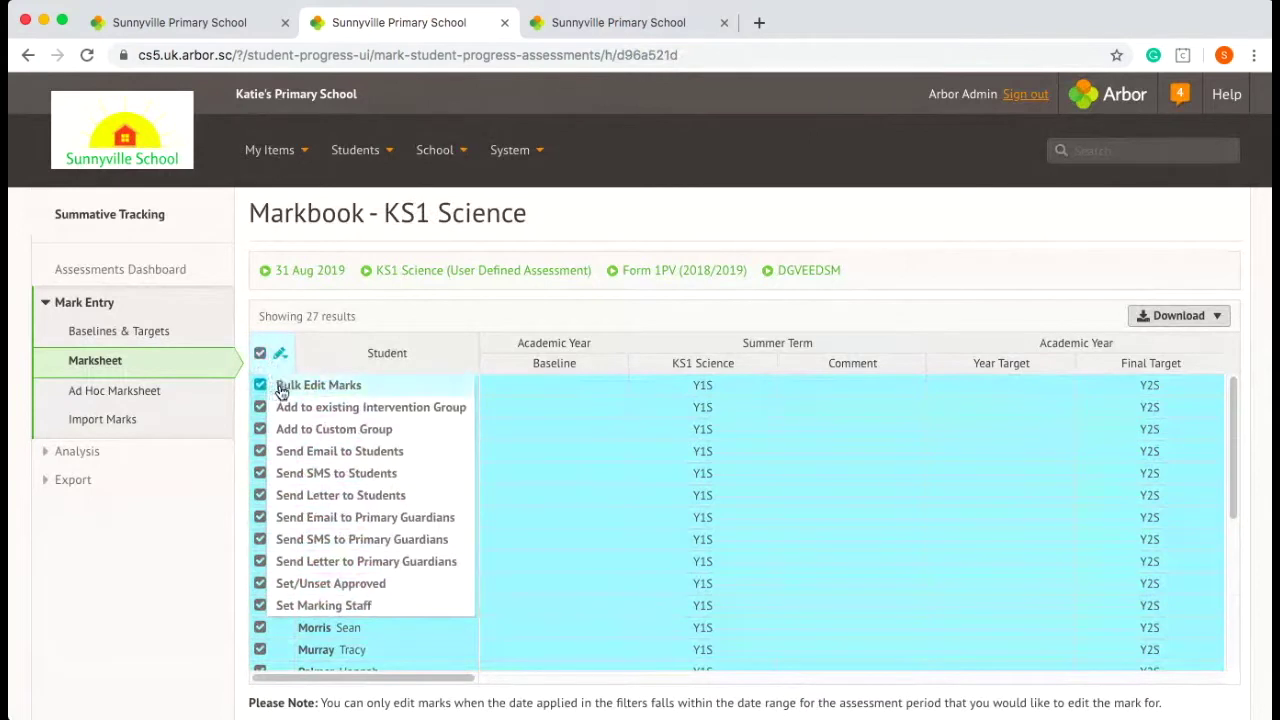
{"action": "left_click", "coordinate": [260, 353]}
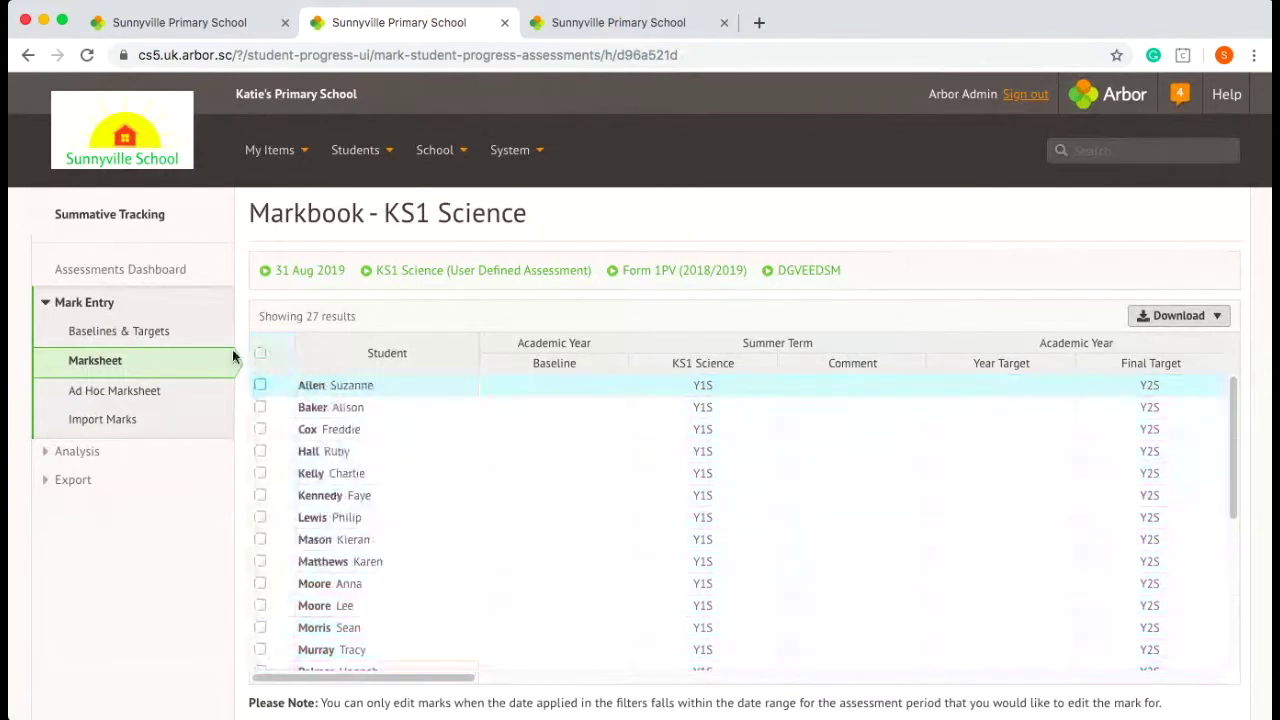
Step: Open Baselines & Targets for Form 1PV (2018/2019) KS1 Science and enable the final target column in its display settings
{"action": "left_click", "coordinate": [156, 330]}
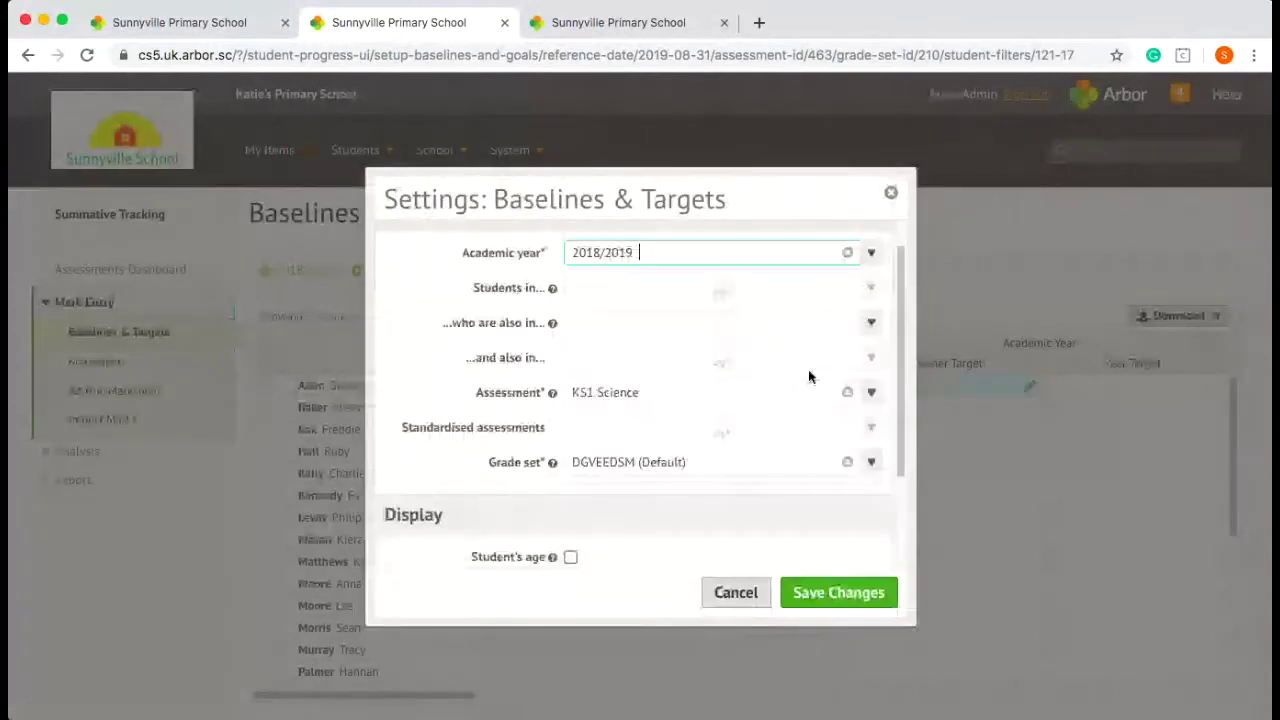
{"action": "scroll", "coordinate": [808, 369], "scroll_direction": "down", "scroll_amount": 3}
{"action": "left_click", "coordinate": [571, 555]}
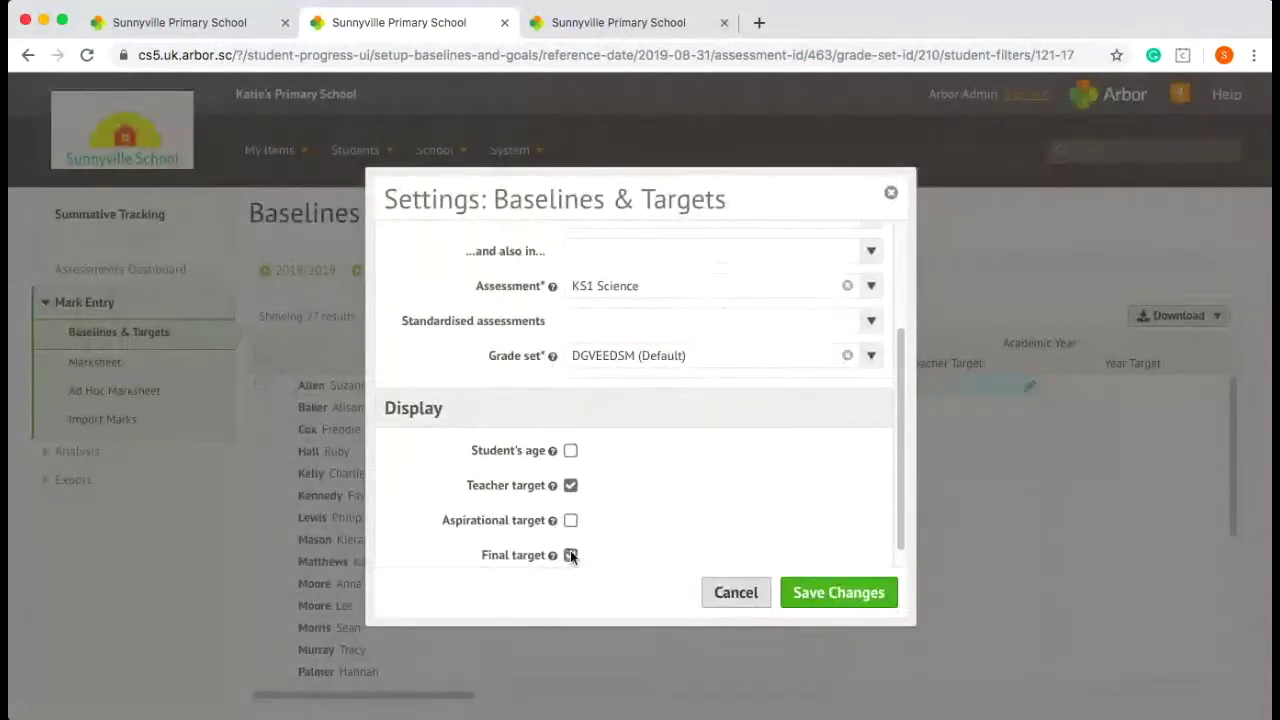
{"action": "left_click", "coordinate": [851, 594]}
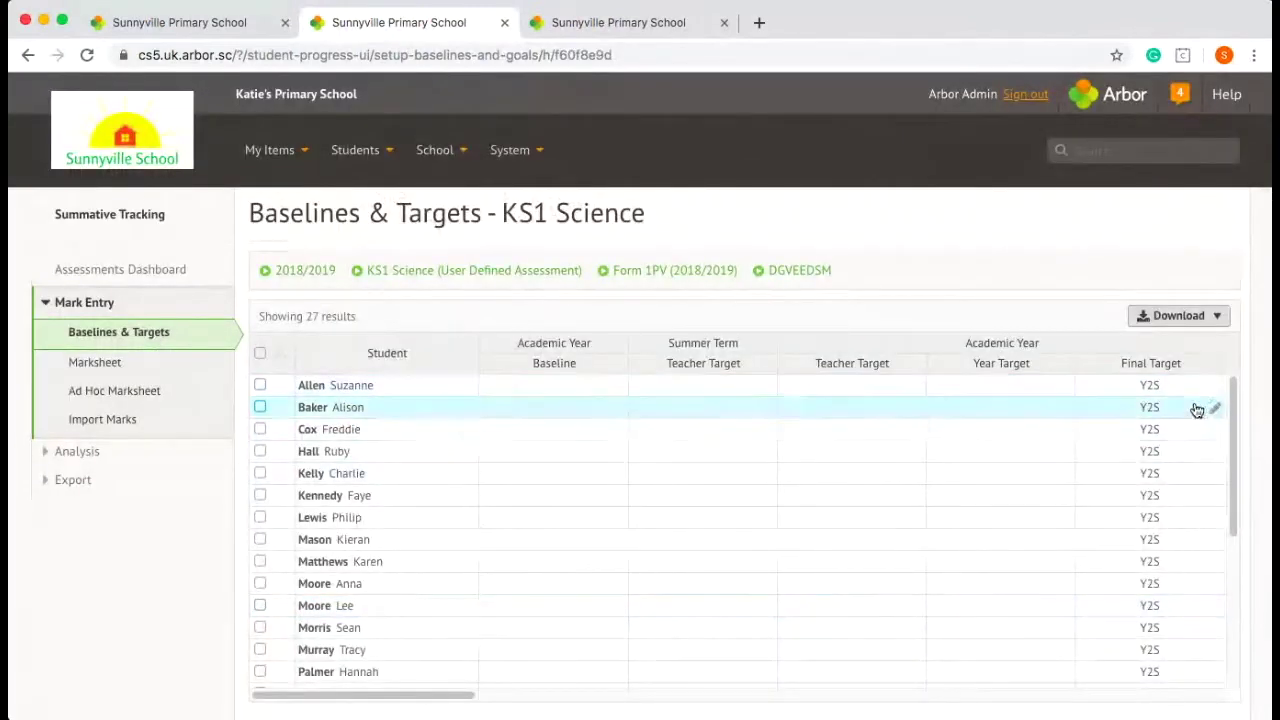
Step: Select all Form 1PV pupils, review the bulk actions for baselines and final targets, and clear the selection
{"action": "left_click", "coordinate": [260, 355]}
{"action": "left_click", "coordinate": [280, 354]}
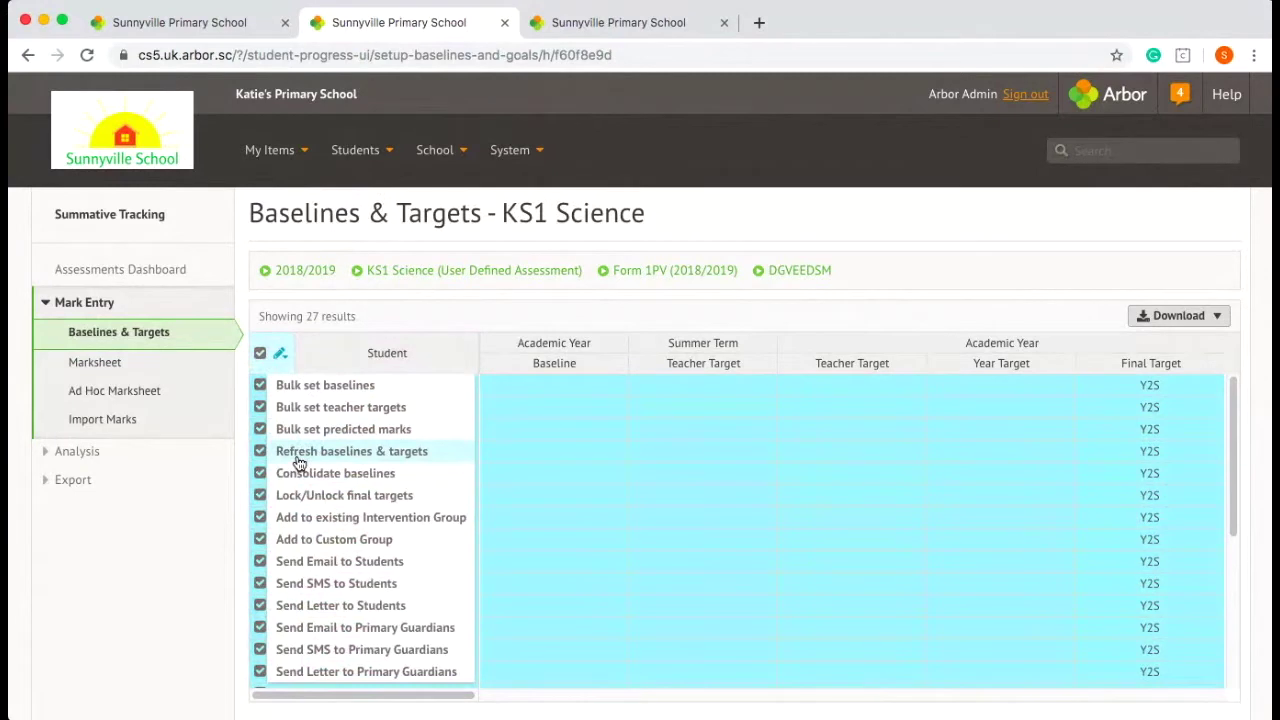
{"action": "left_click", "coordinate": [259, 356]}
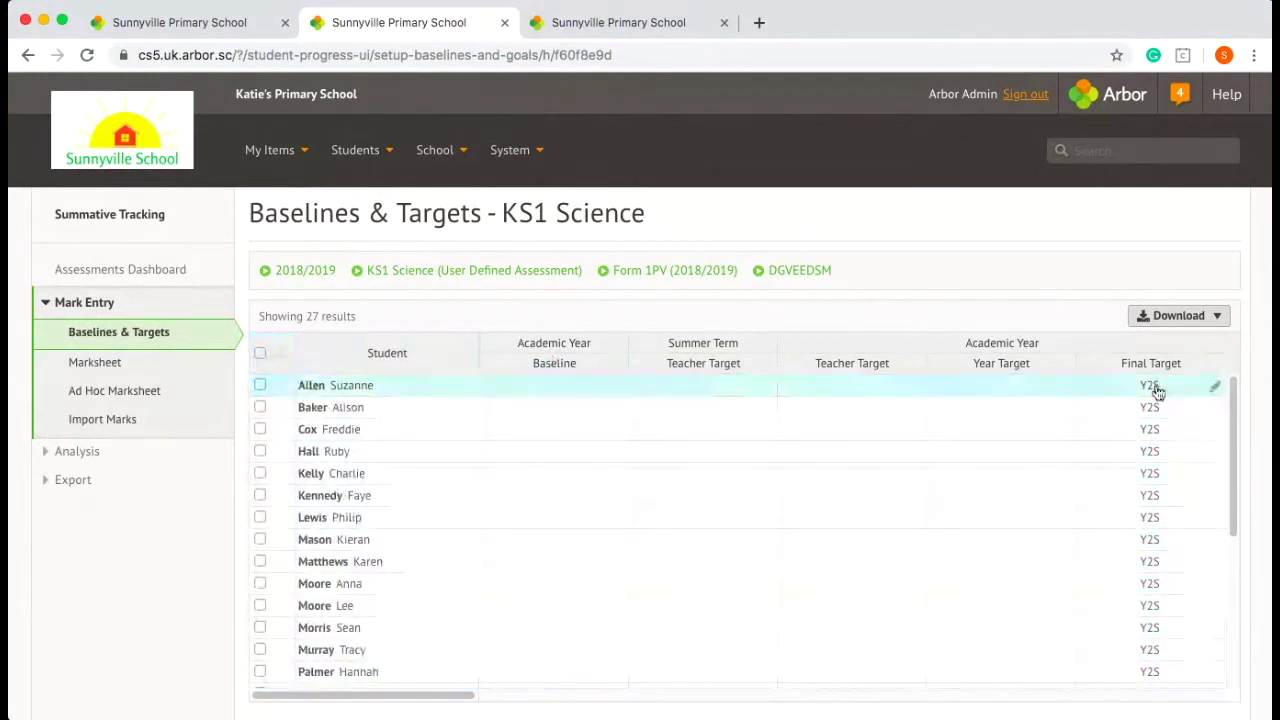
Step: Compare Form 1PV's final targets with the first pupil's year target details in Form 2HE's 2019/2020 Baselines & Targets
{"action": "mouse_move", "coordinate": [1111, 380]}
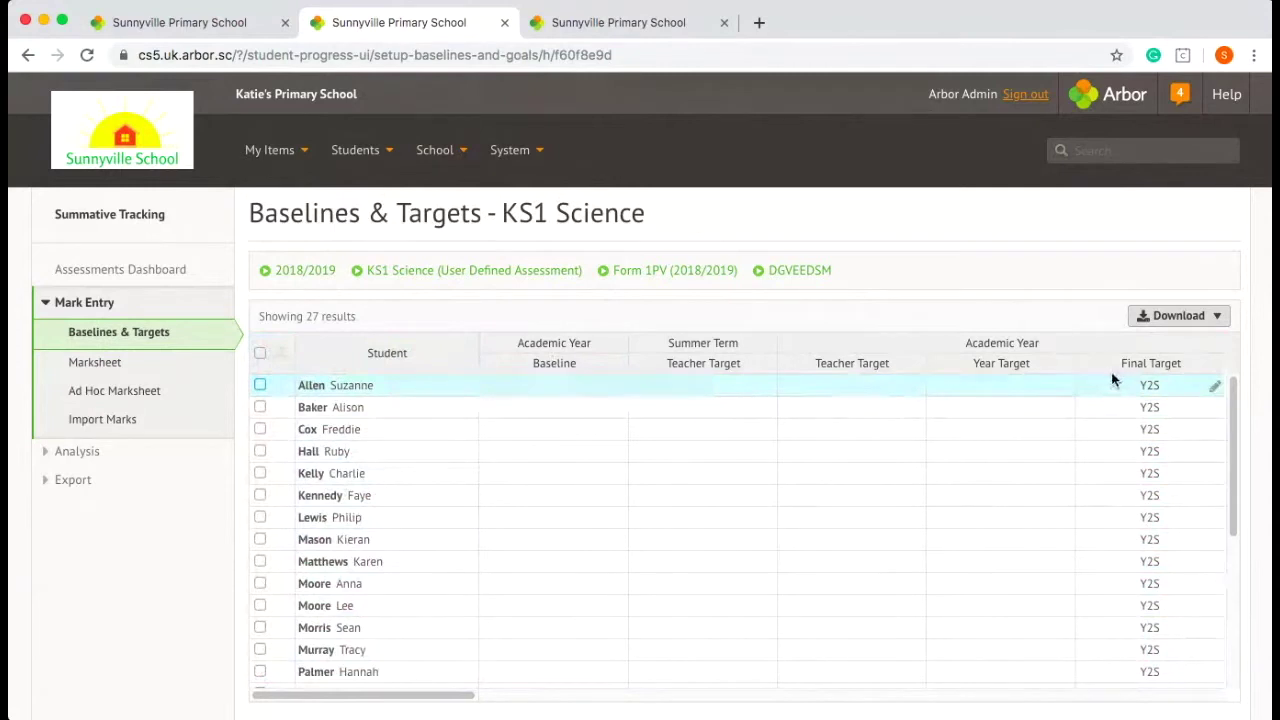
{"action": "left_click", "coordinate": [632, 26]}
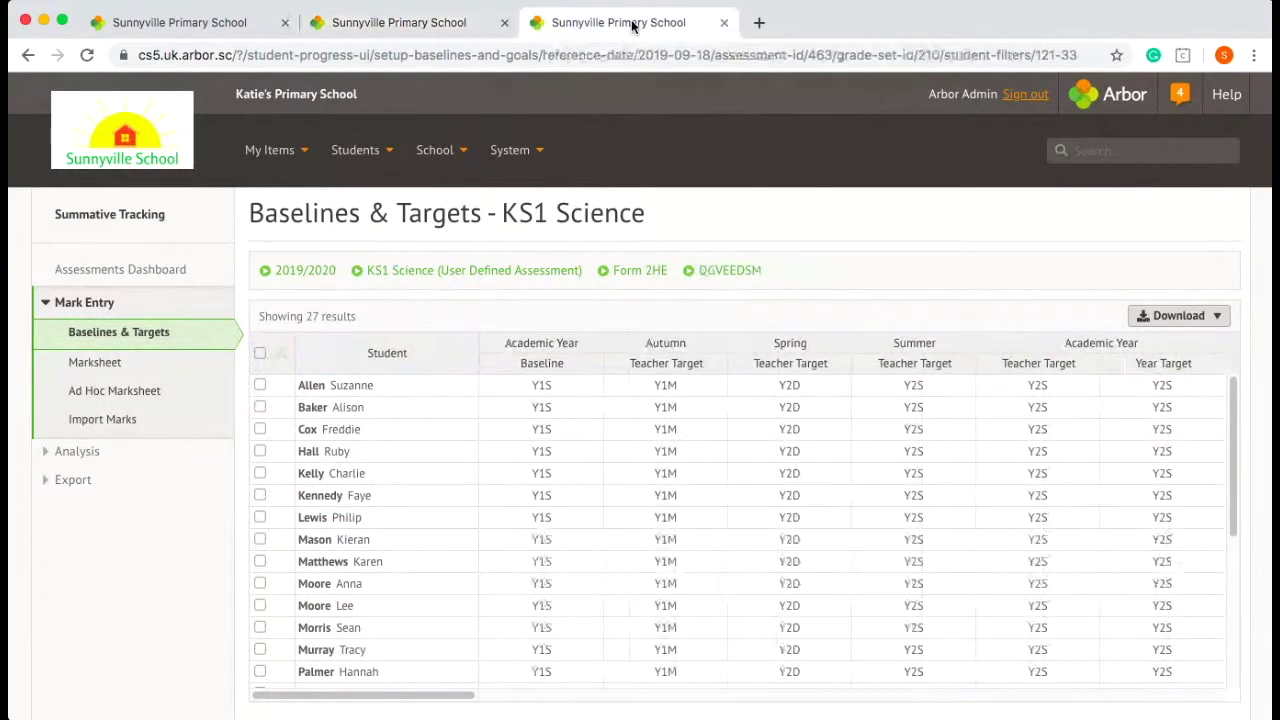
{"action": "mouse_move", "coordinate": [1162, 385]}
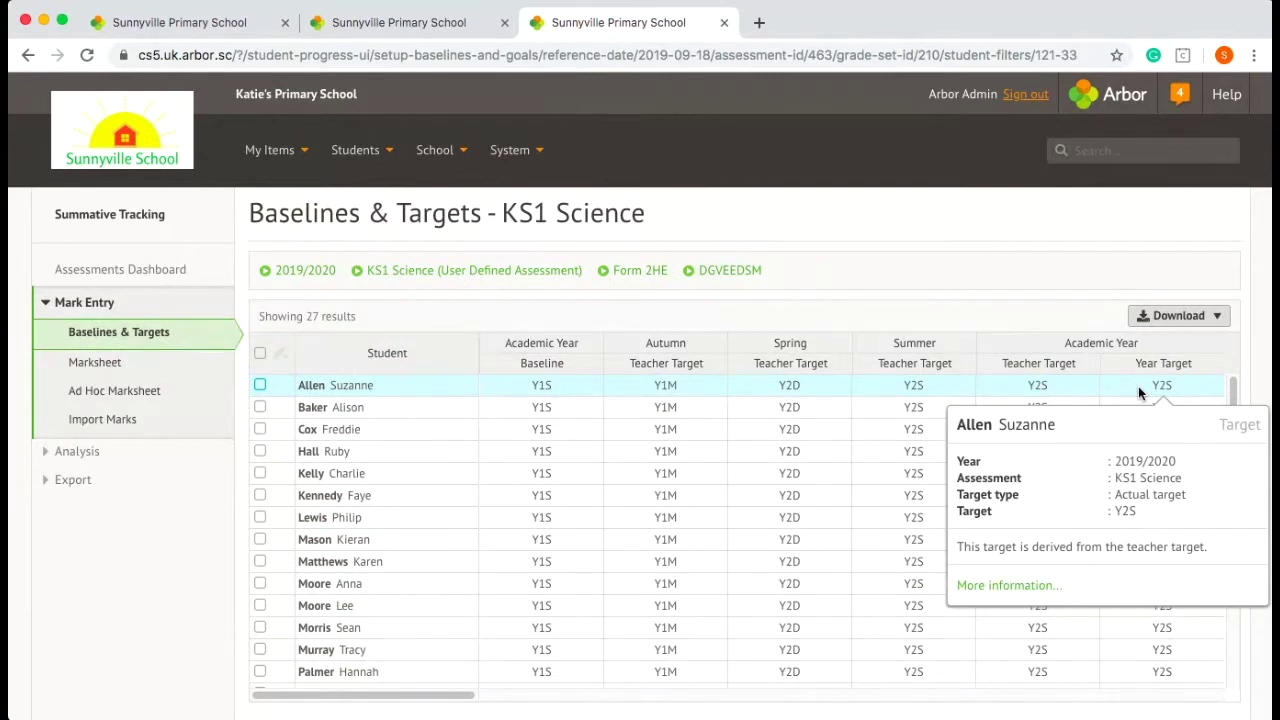
Step: Open the School Target Rules in the assessment policy and view the 2019/2020 rules for KS1 Science
{"action": "left_click", "coordinate": [360, 155]}
{"action": "mouse_move", "coordinate": [363, 207]}
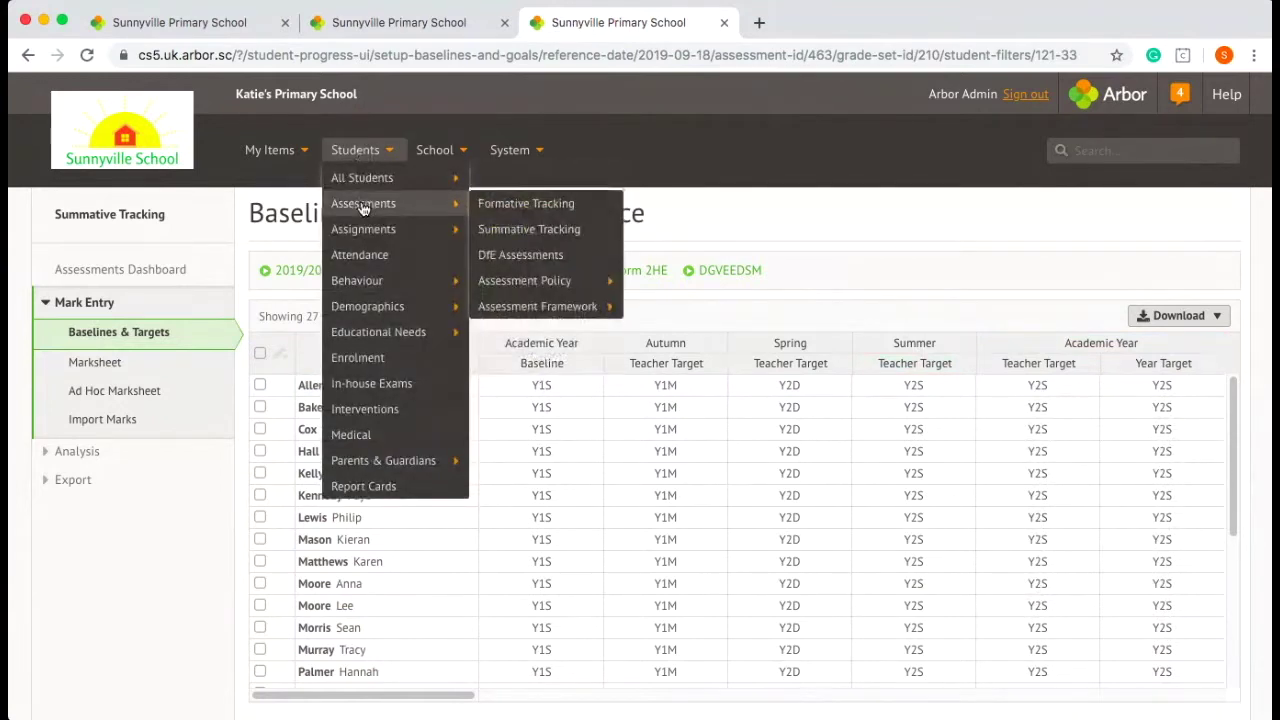
{"action": "mouse_move", "coordinate": [530, 282]}
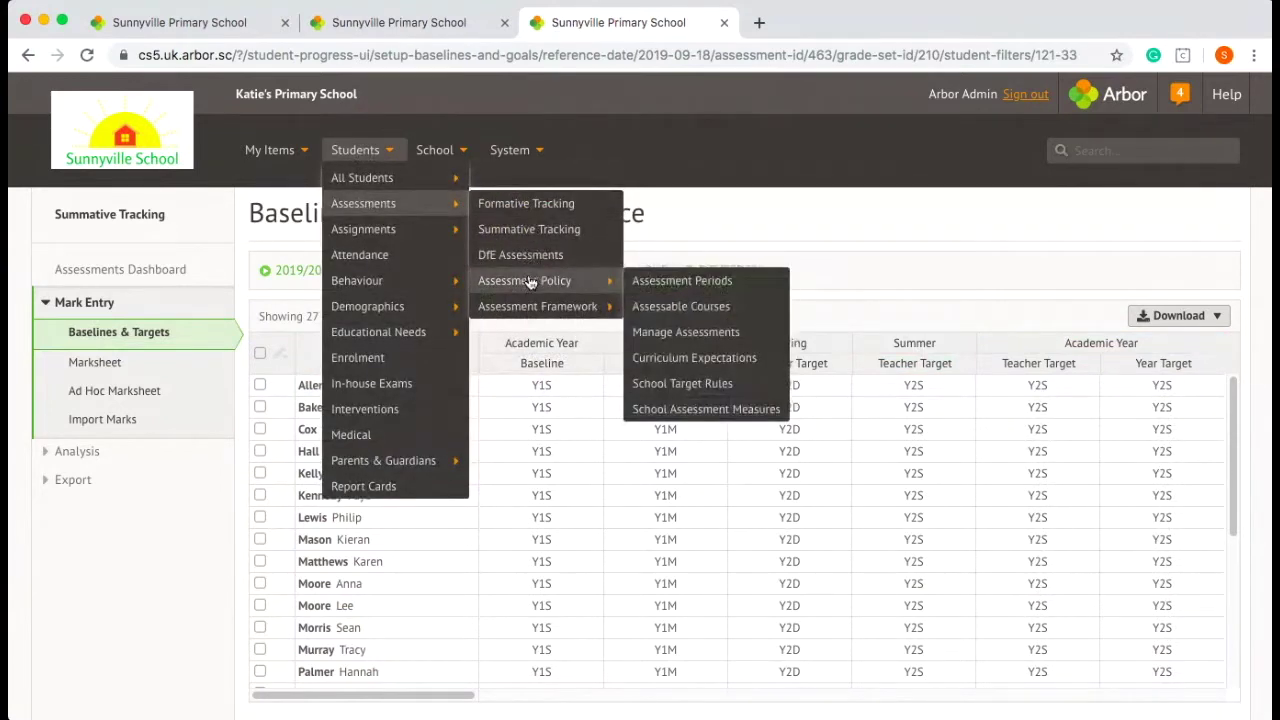
{"action": "left_click", "coordinate": [710, 387]}
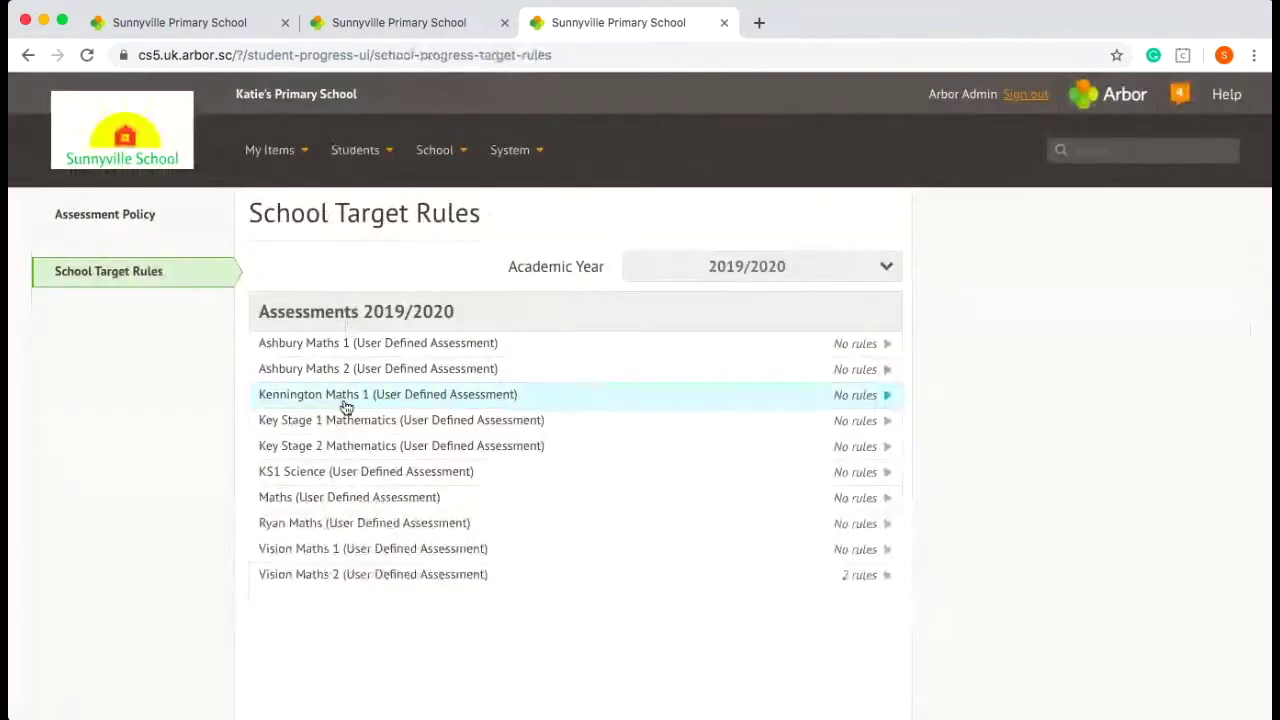
{"action": "left_click", "coordinate": [348, 475]}
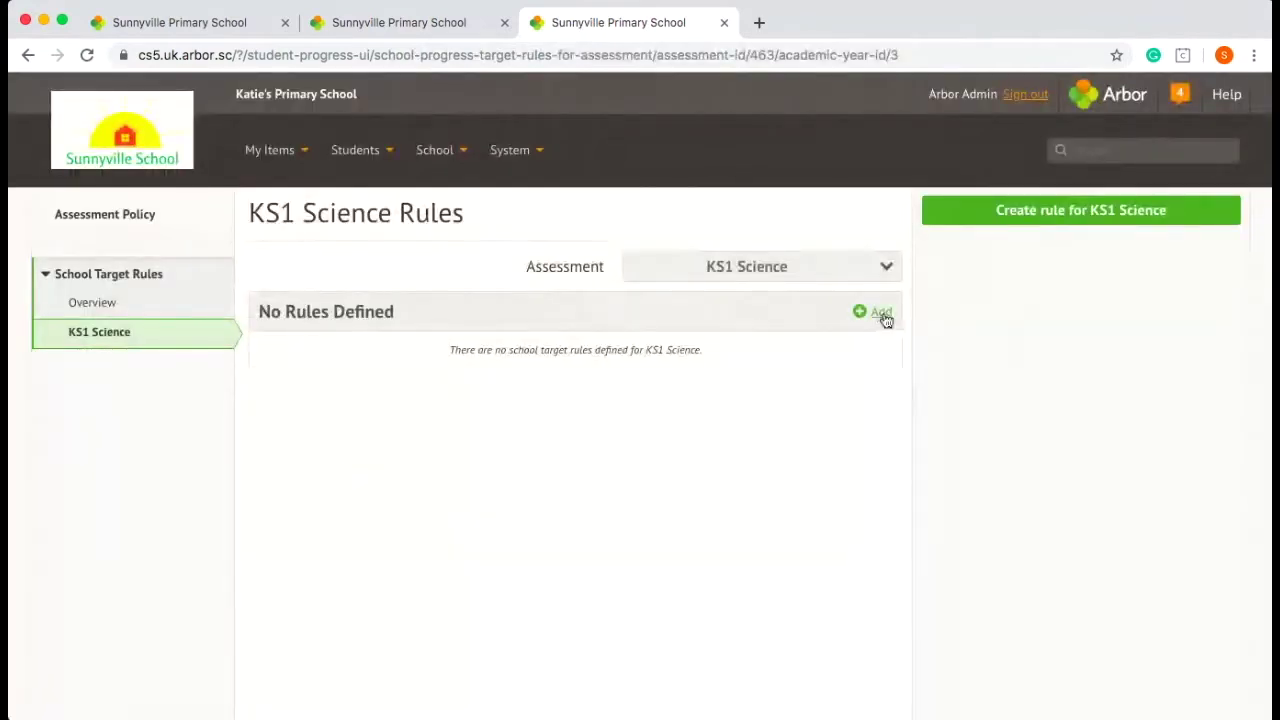
Step: Start an attainment target rule for KS1 Science named "K1 Name" that applies to students in Year 1
{"action": "left_click", "coordinate": [991, 217]}
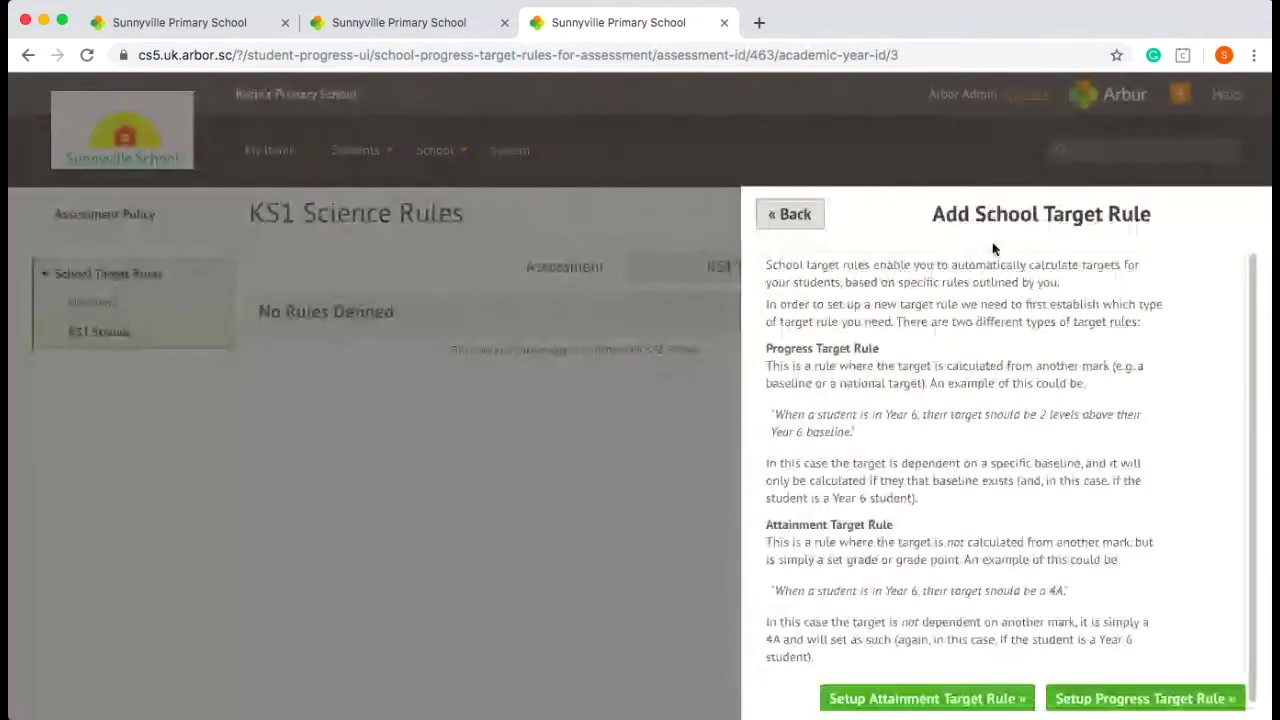
{"action": "scroll", "coordinate": [1029, 457], "scroll_direction": "down", "scroll_amount": 1}
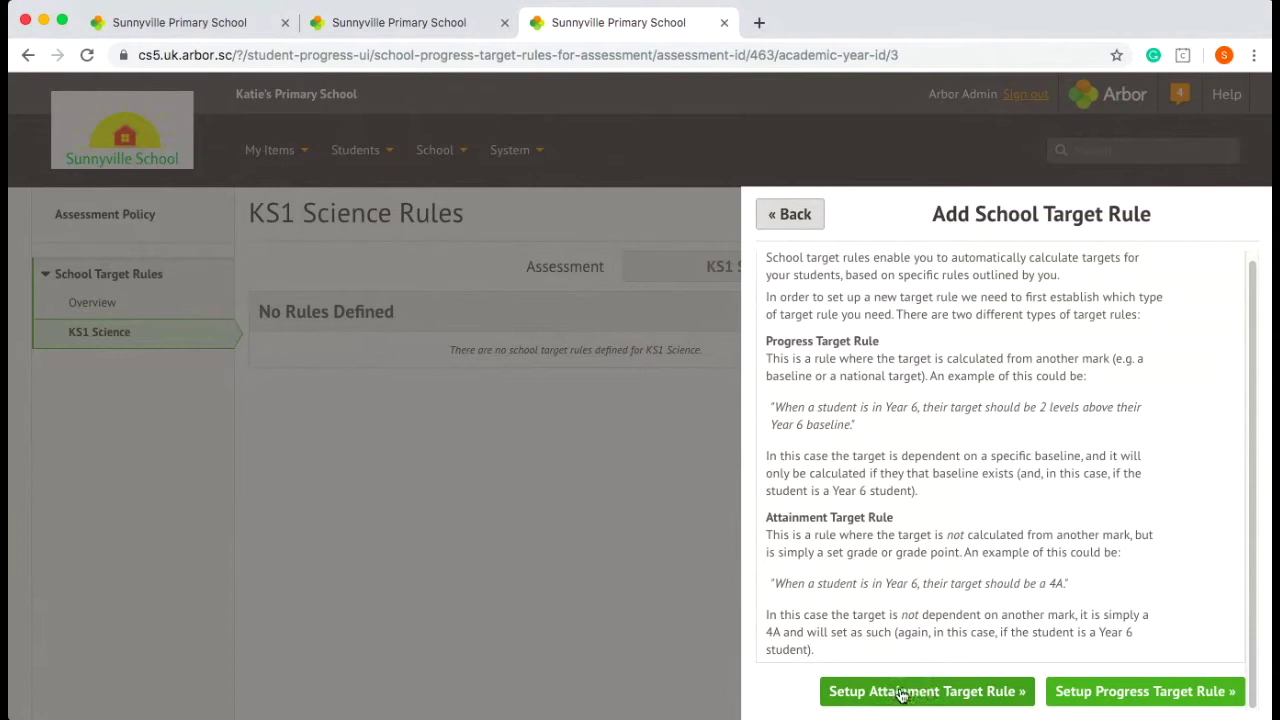
{"action": "left_click", "coordinate": [901, 694]}
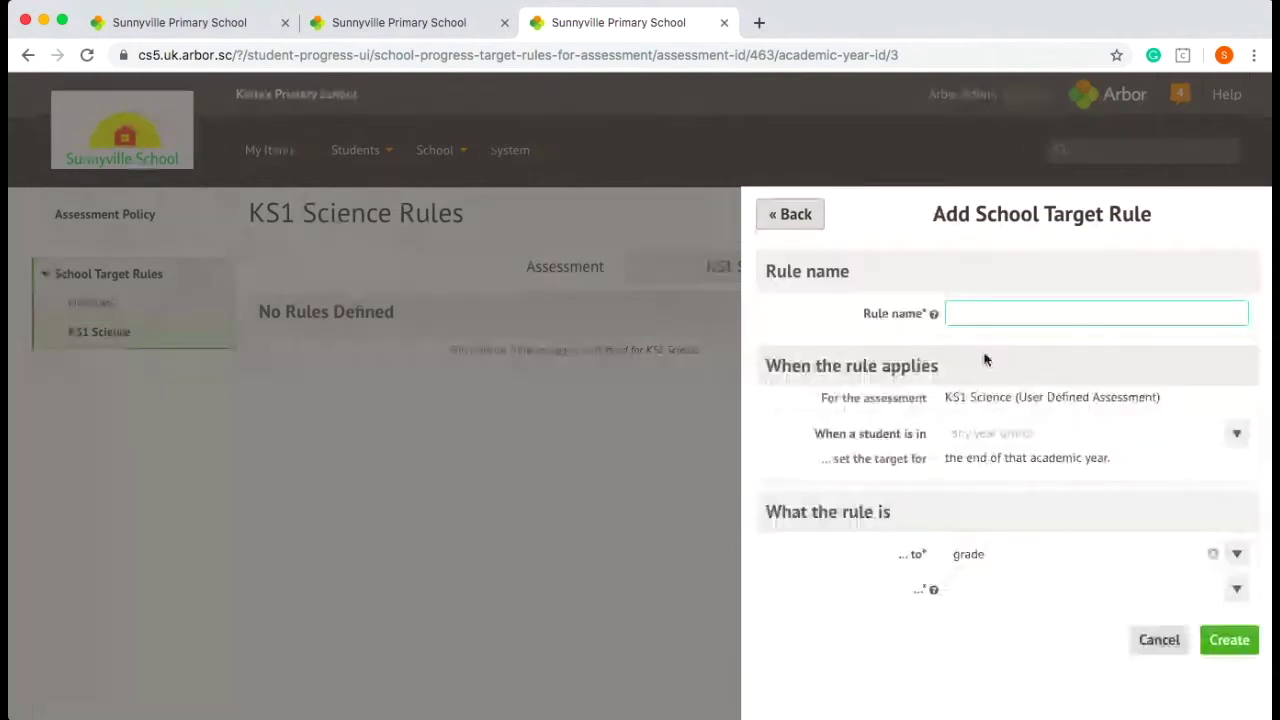
{"action": "type", "text": "K"}
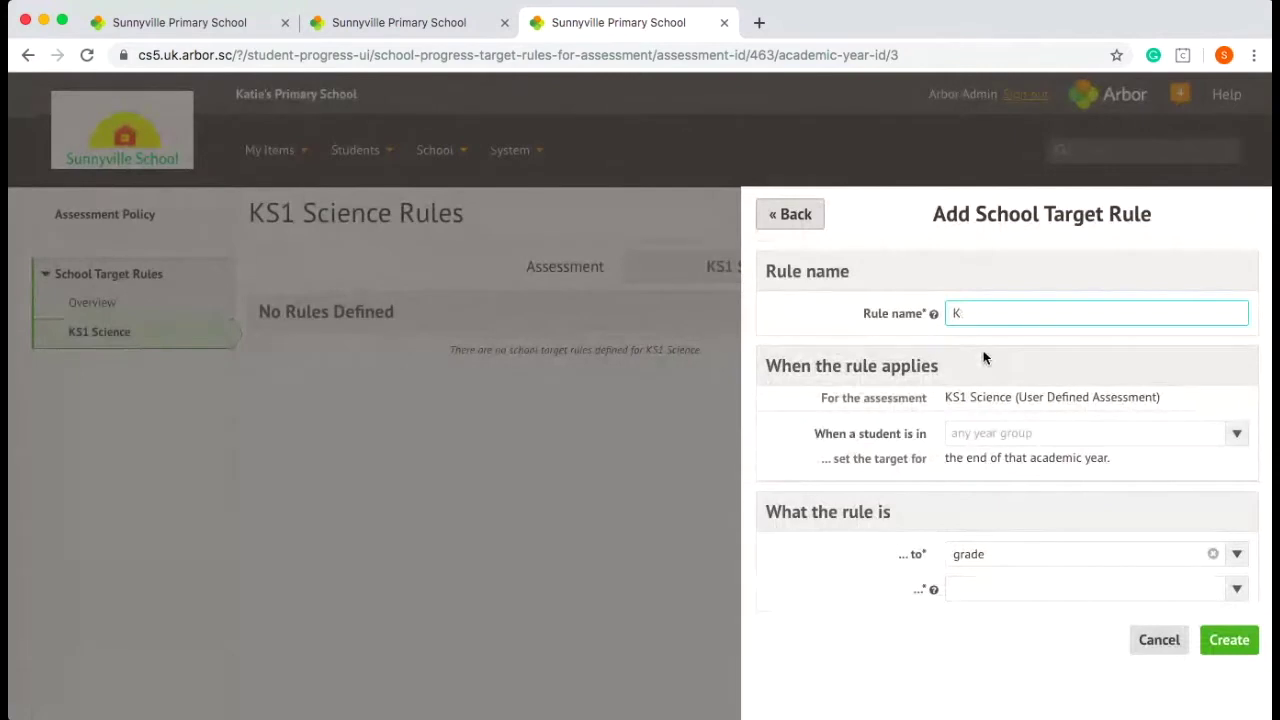
{"action": "type", "text": "s1 Name"}
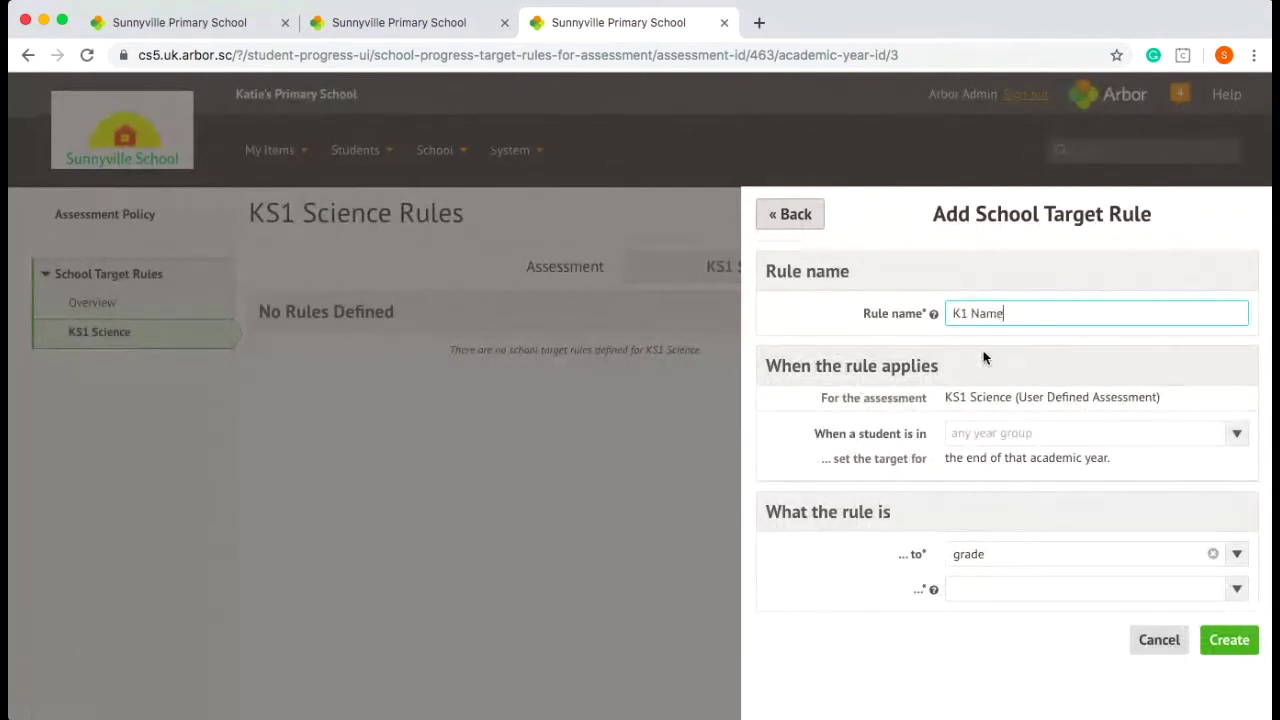
{"action": "left_click", "coordinate": [971, 313]}
{"action": "left_click", "coordinate": [1238, 438]}
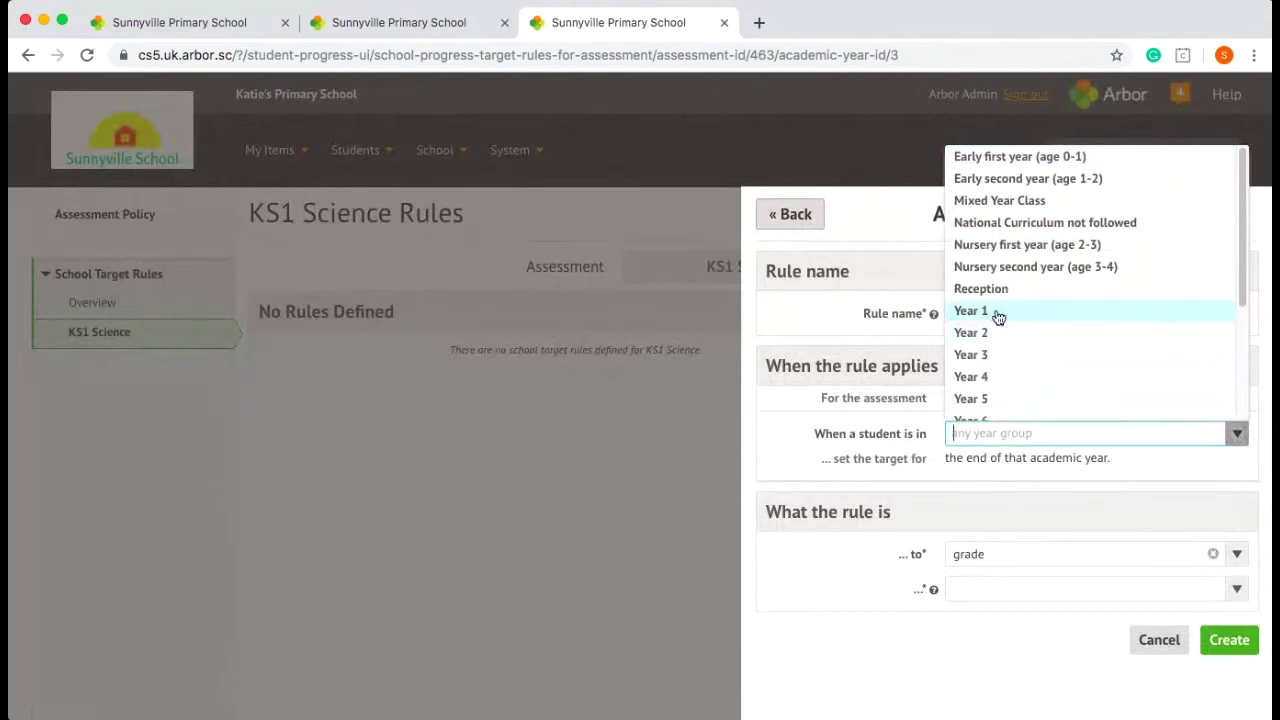
{"action": "left_click", "coordinate": [998, 316]}
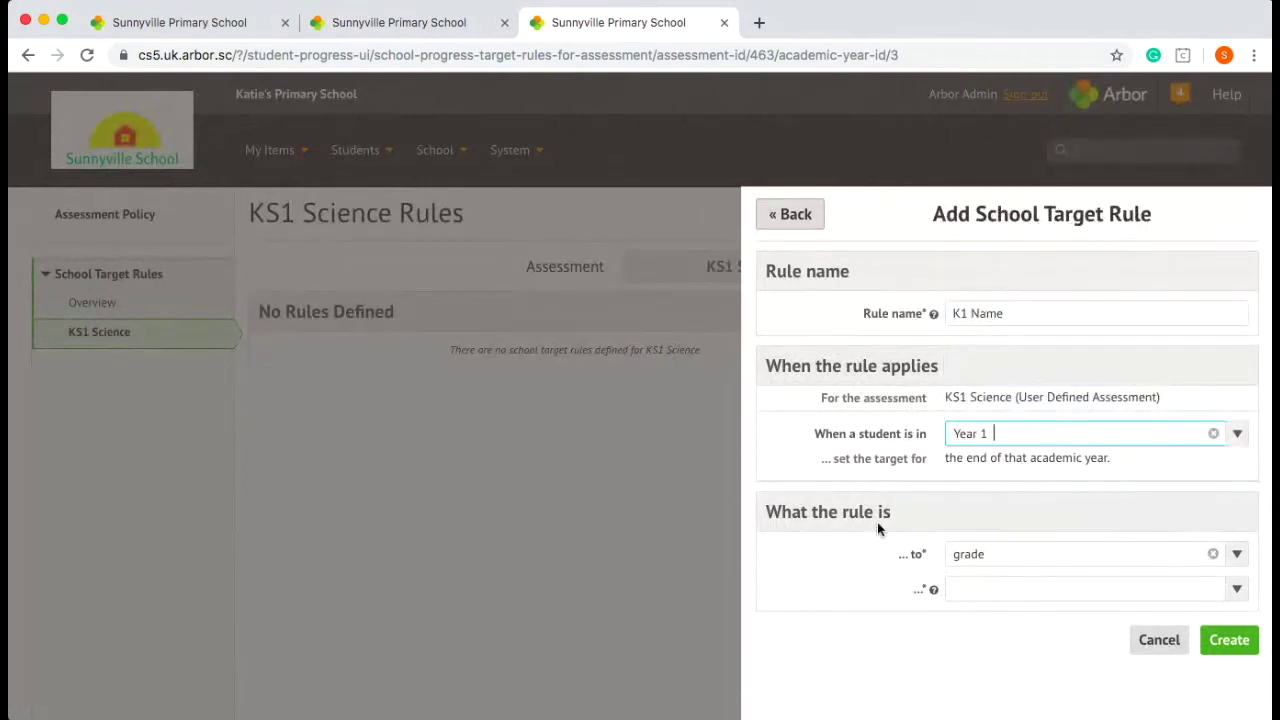
Step: Set the attainment rule's target to the grade Y1S (4 DGVE), and discard the draft rule
{"action": "left_click", "coordinate": [1237, 554]}
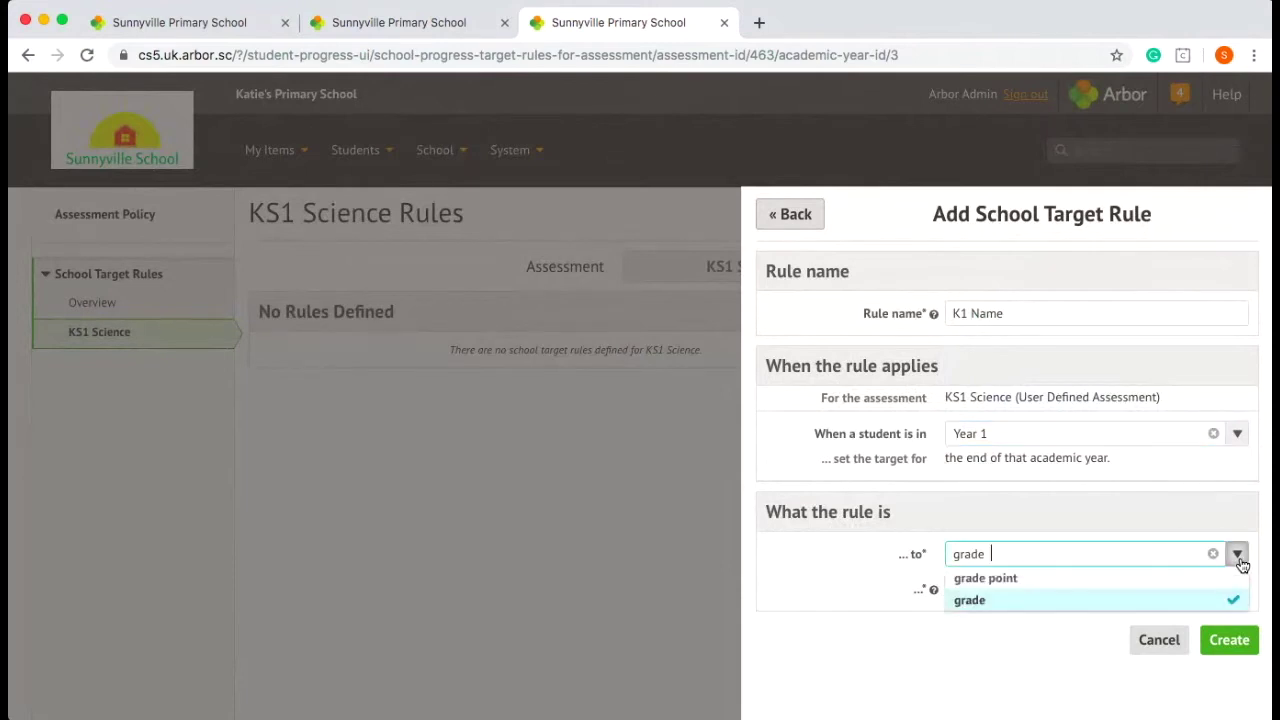
{"action": "left_click", "coordinate": [1060, 601]}
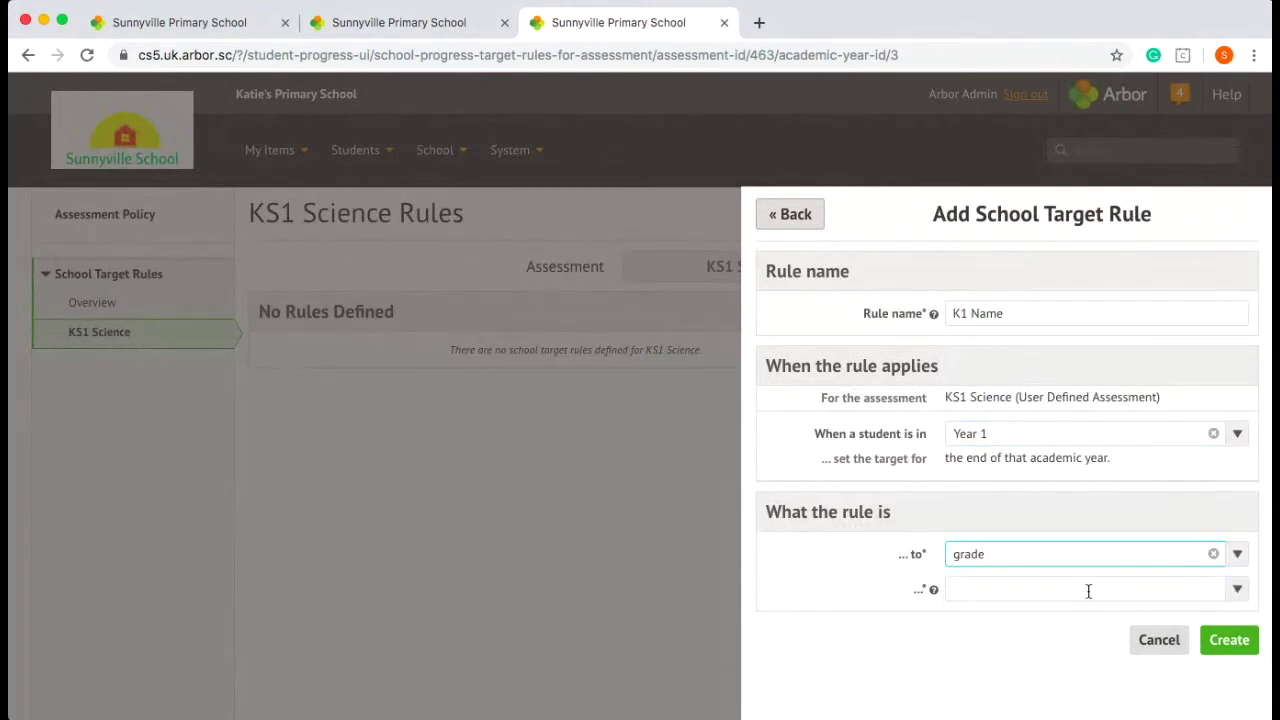
{"action": "left_click", "coordinate": [1237, 590]}
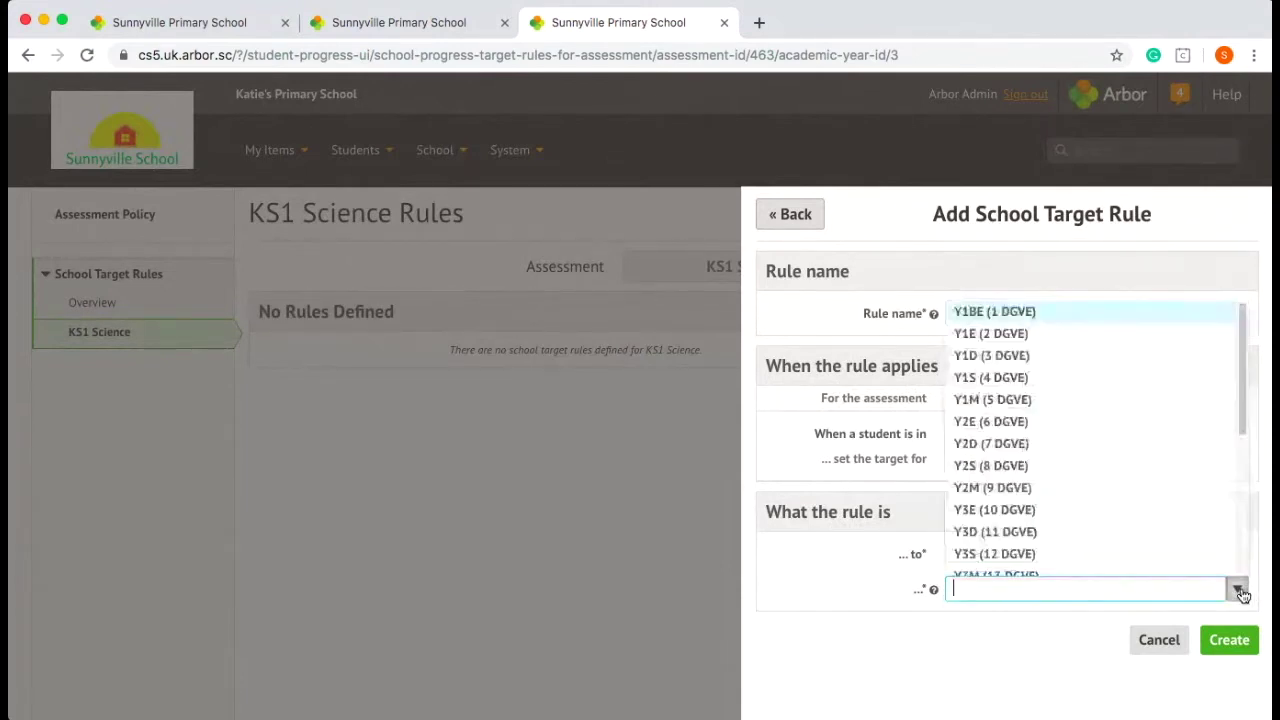
{"action": "left_click", "coordinate": [1012, 380]}
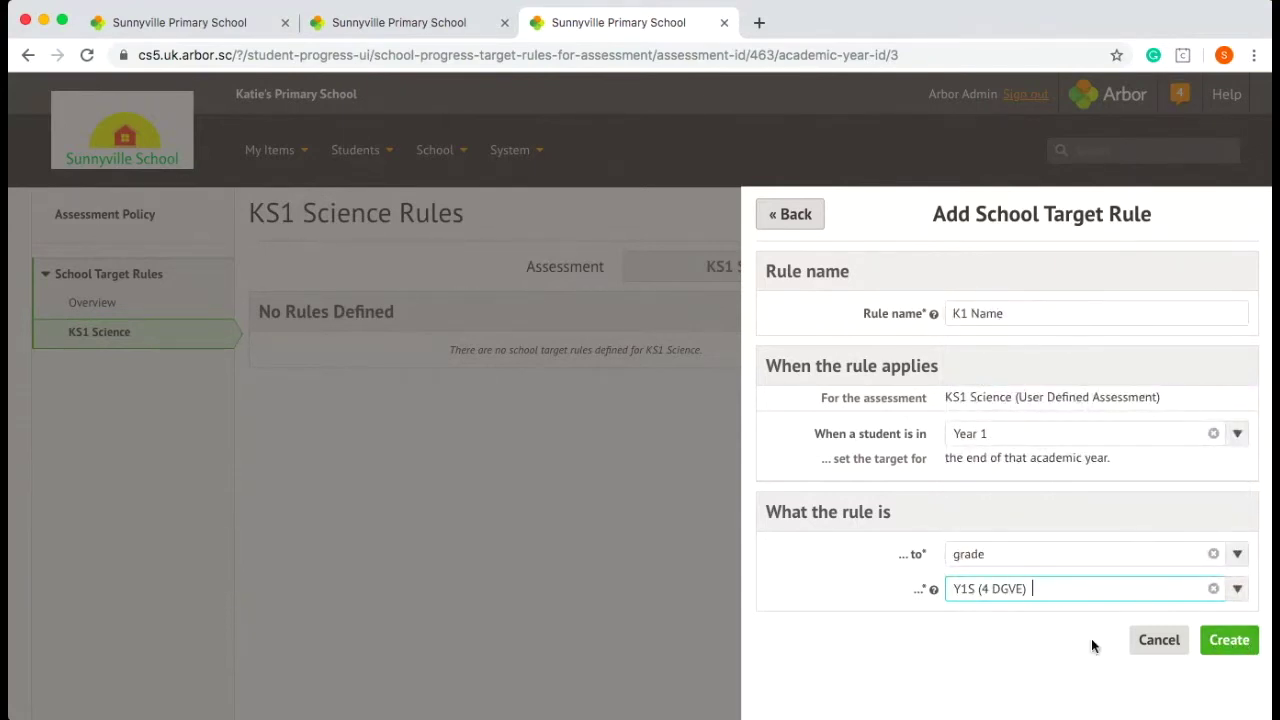
{"action": "left_click", "coordinate": [1158, 640]}
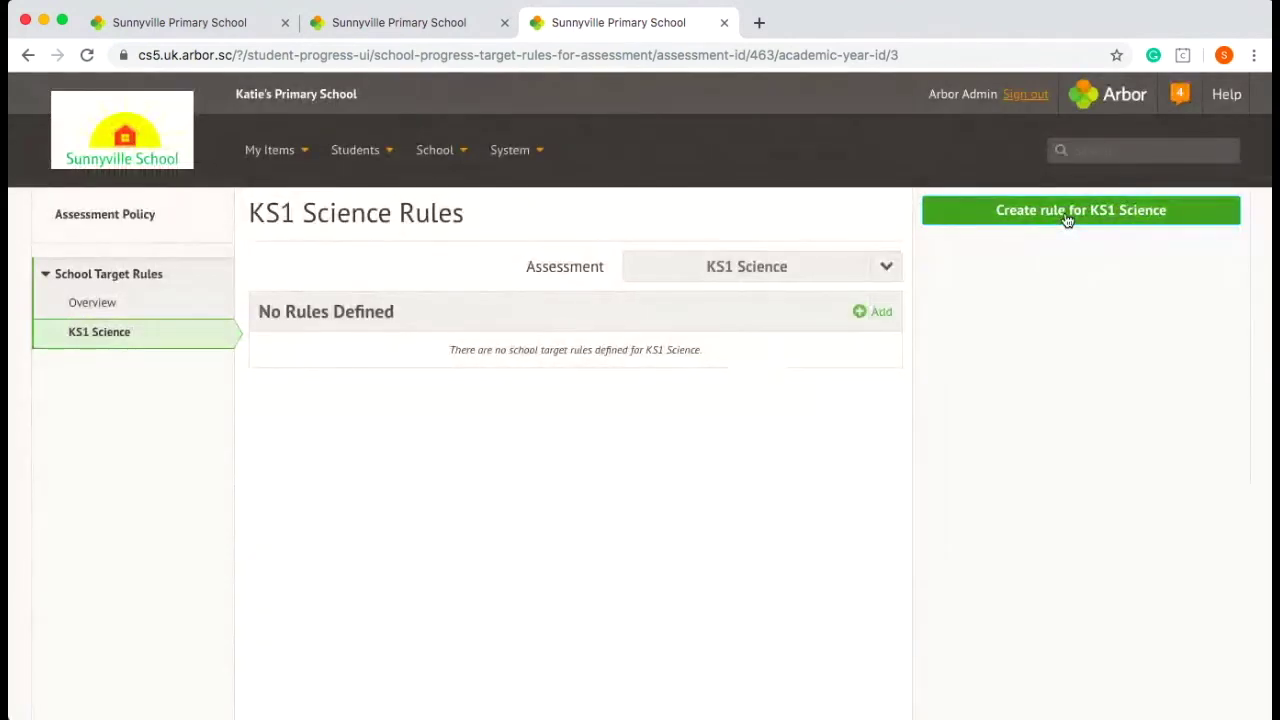
Step: Start a progress target rule for KS1 Science named "Ks1 Name" that applies to students in Year 2
{"action": "left_click", "coordinate": [1068, 215]}
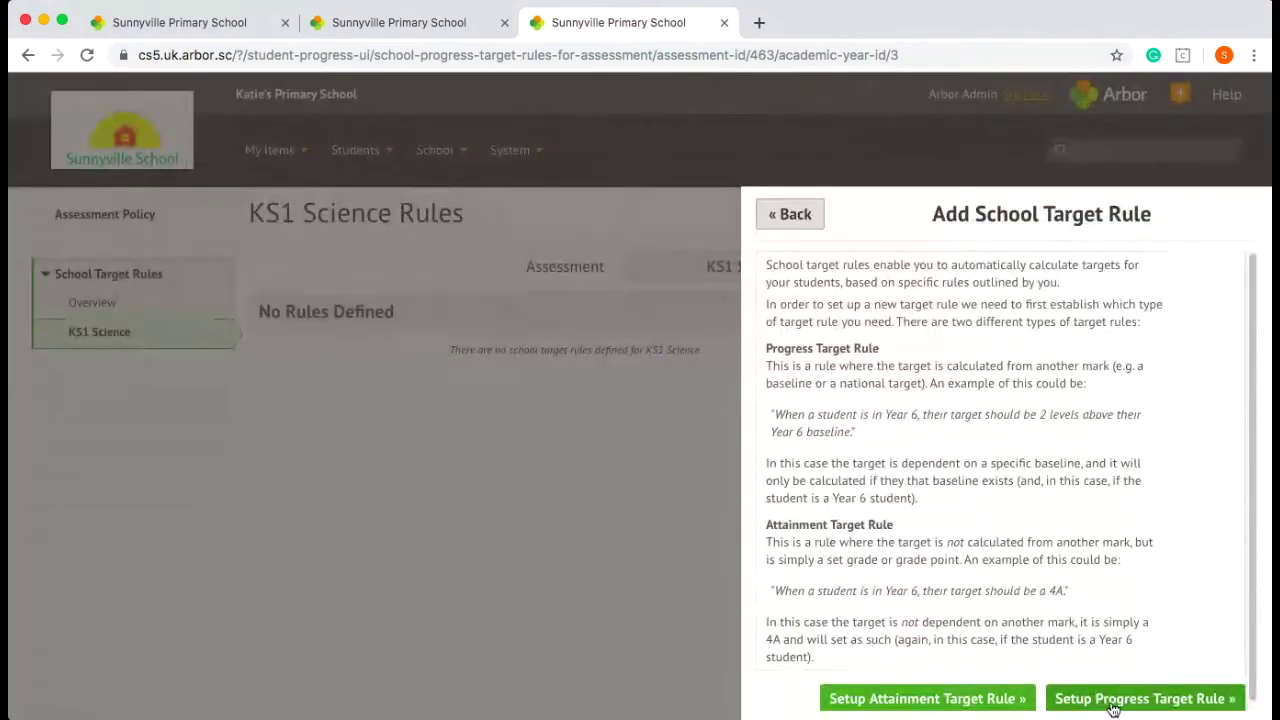
{"action": "left_click", "coordinate": [1113, 705]}
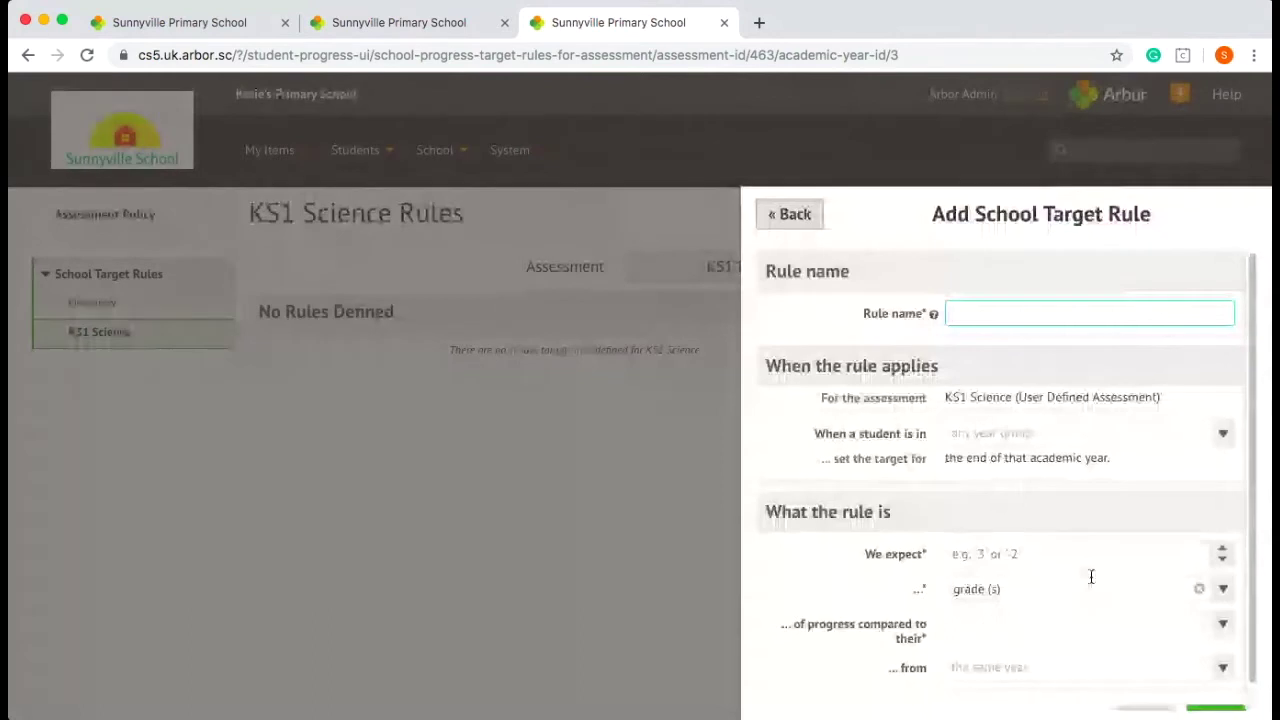
{"action": "type", "text": "Ks1 Name"}
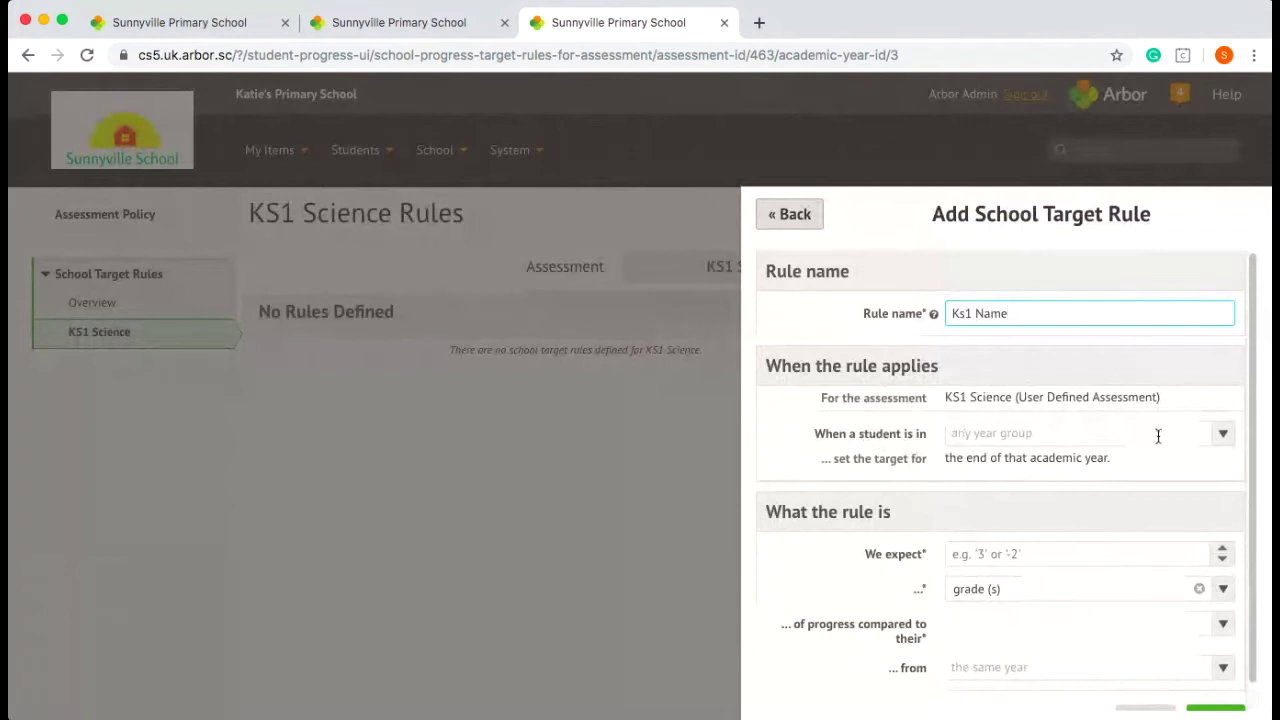
{"action": "left_click", "coordinate": [1222, 436]}
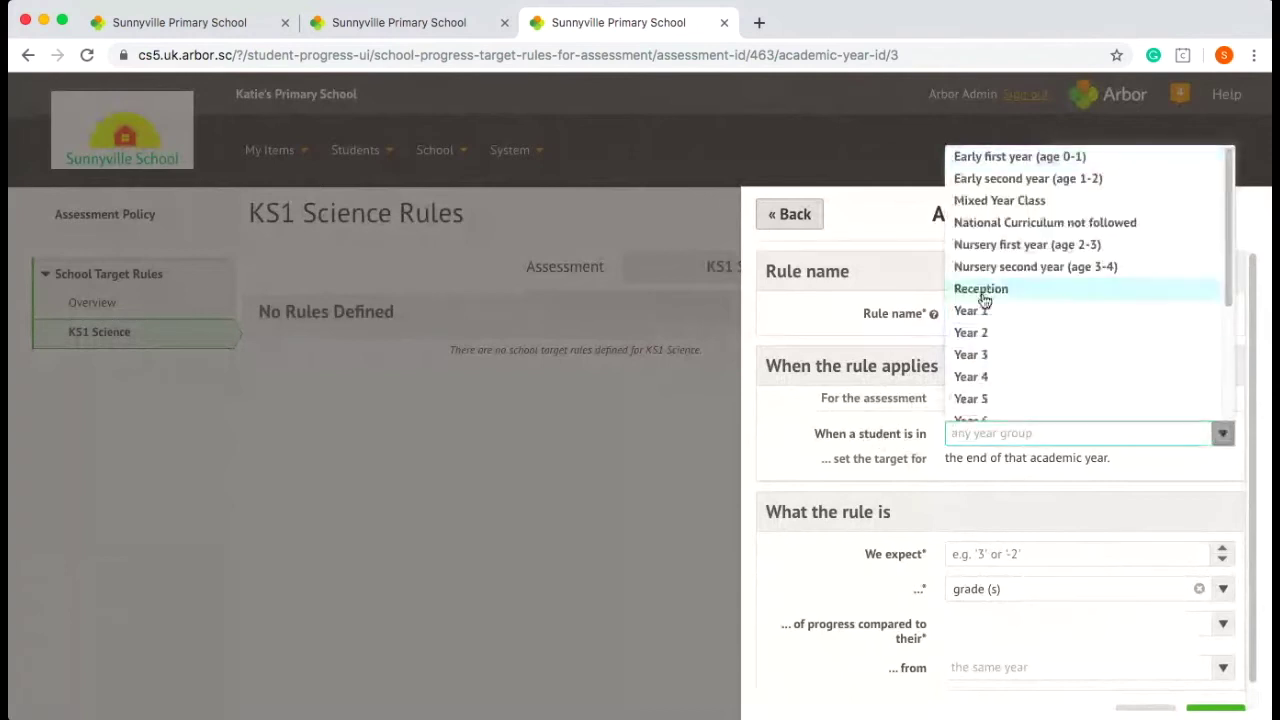
{"action": "left_click", "coordinate": [983, 334]}
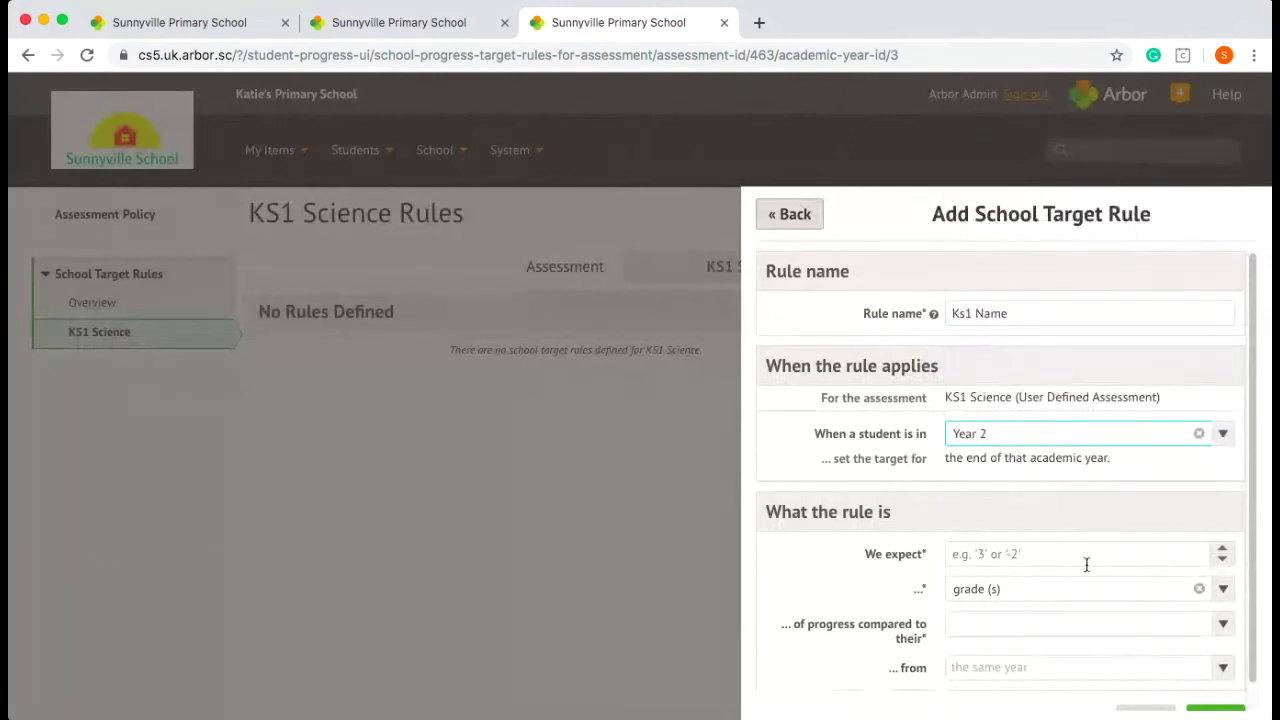
Step: Set the progress rule to expect 4 grades of progress compared to the Year 2 baseline, and discard the draft rule
{"action": "scroll", "coordinate": [1082, 563], "scroll_direction": "down", "scroll_amount": 1}
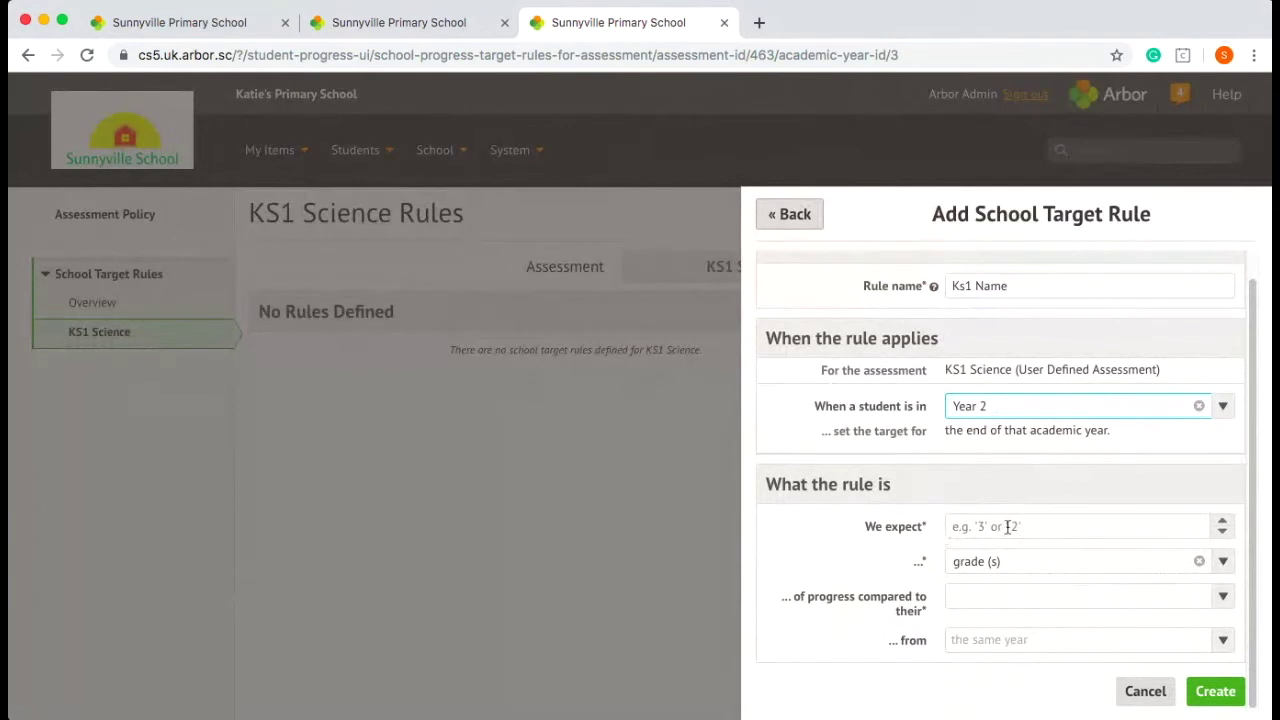
{"action": "left_click", "coordinate": [1222, 595]}
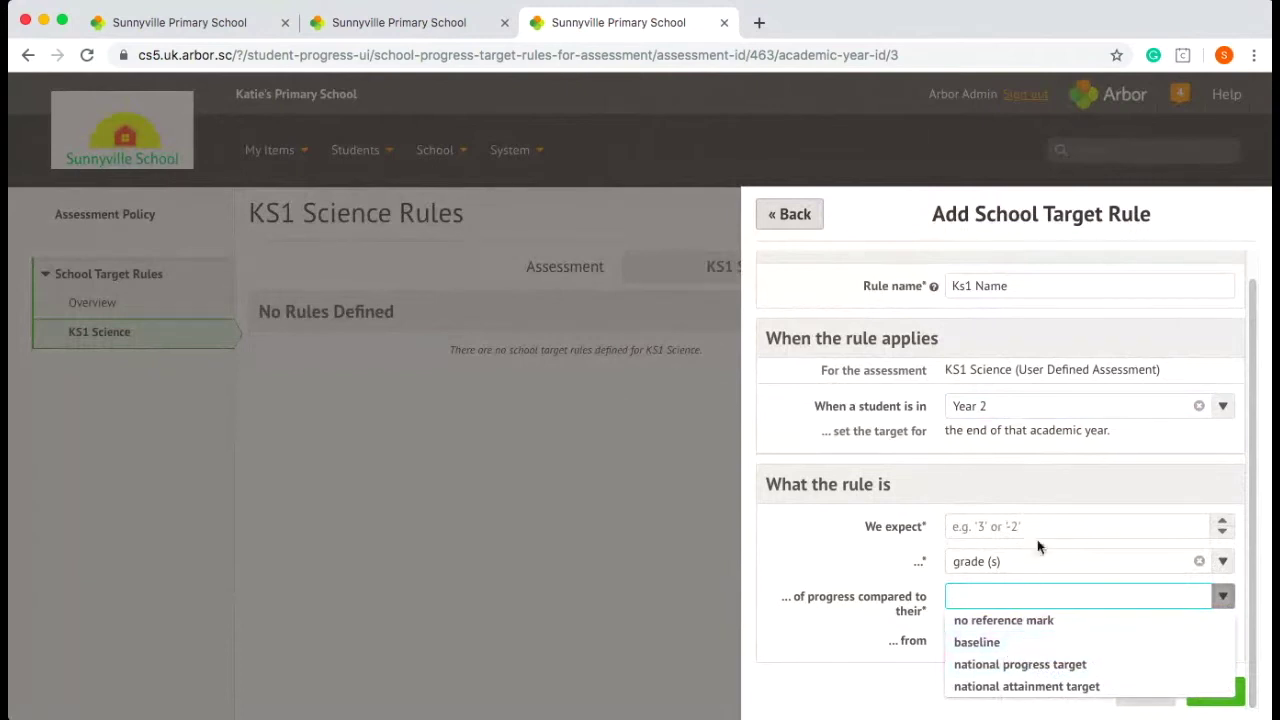
{"action": "left_click", "coordinate": [1062, 527]}
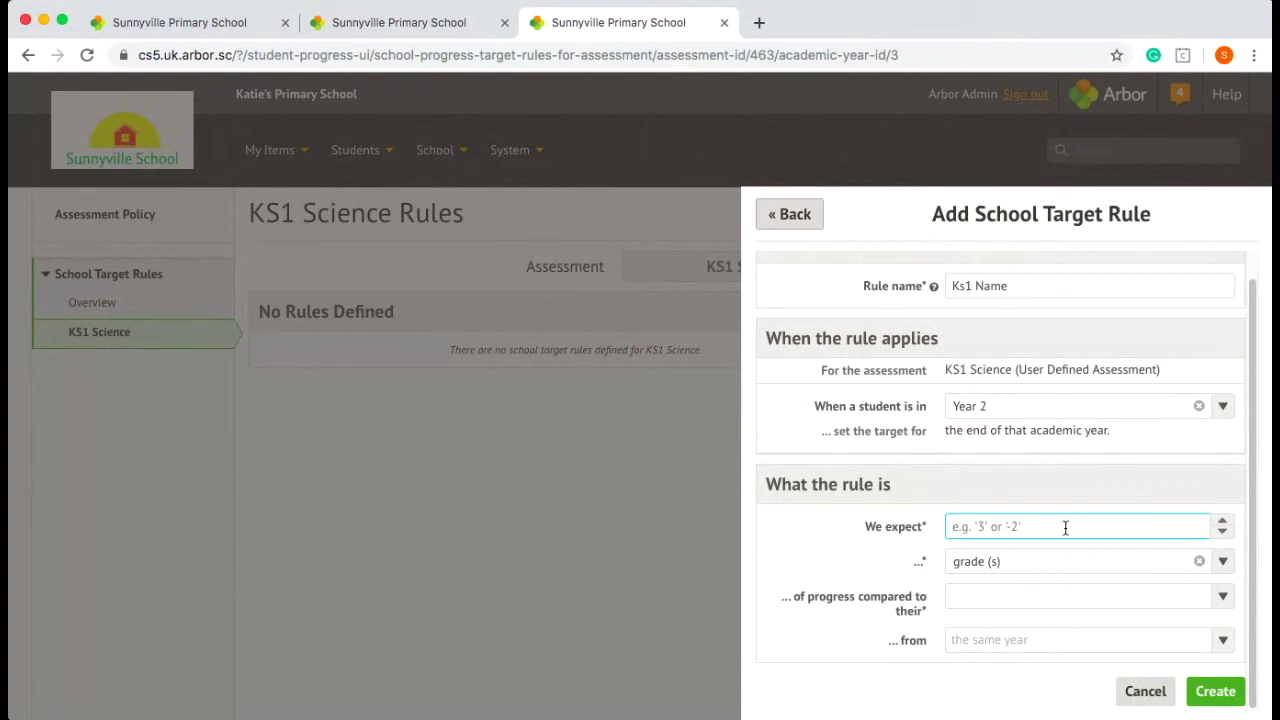
{"action": "type", "text": "4"}
{"action": "left_click", "coordinate": [1221, 597]}
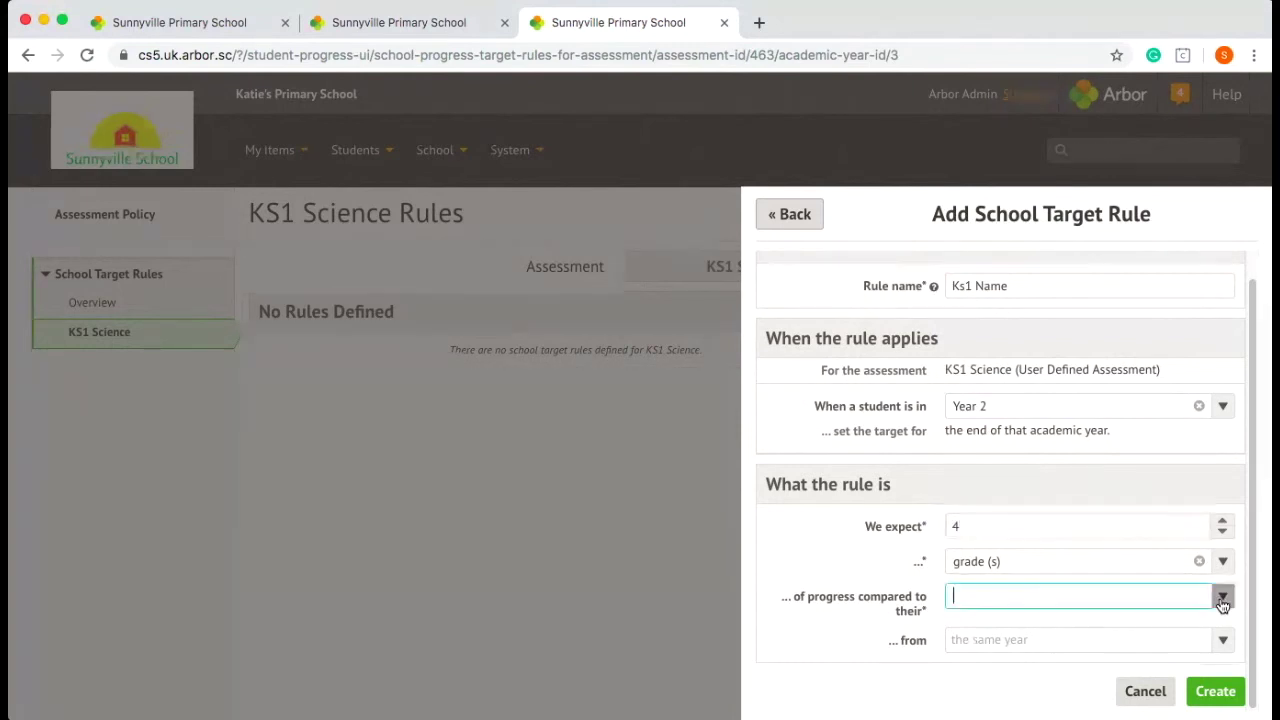
{"action": "left_click", "coordinate": [1030, 643]}
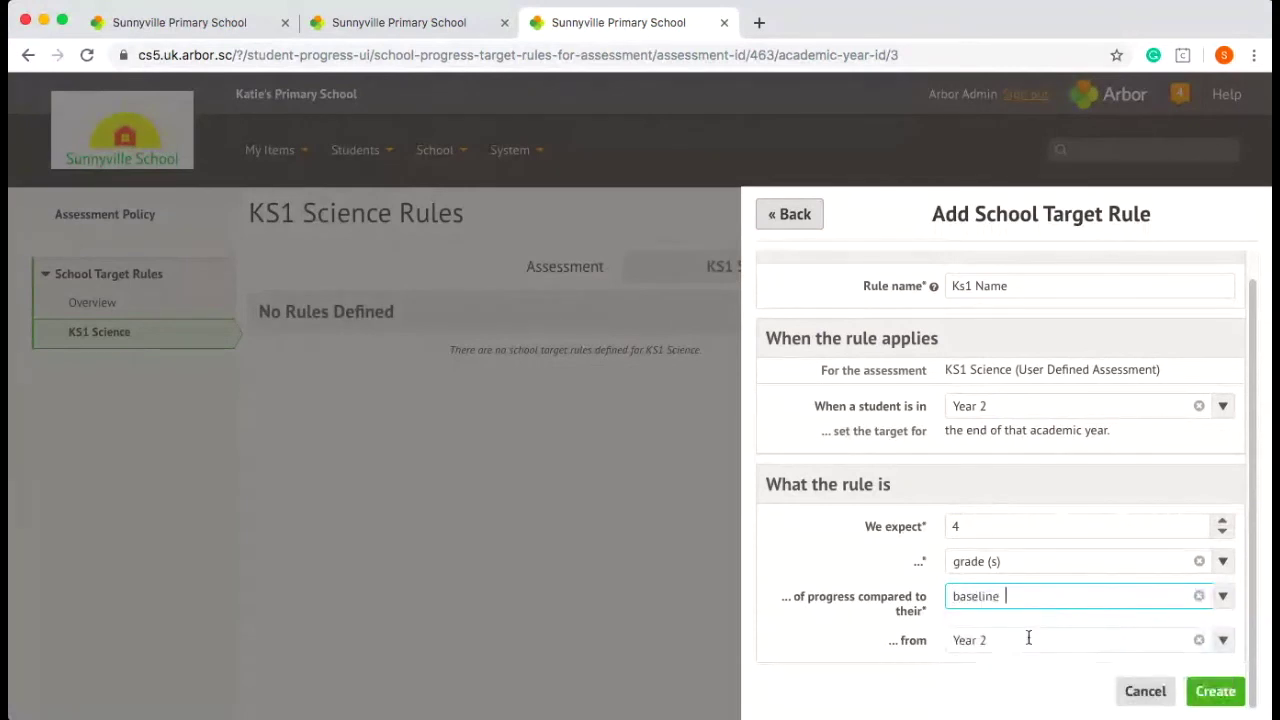
{"action": "left_click", "coordinate": [1146, 691]}
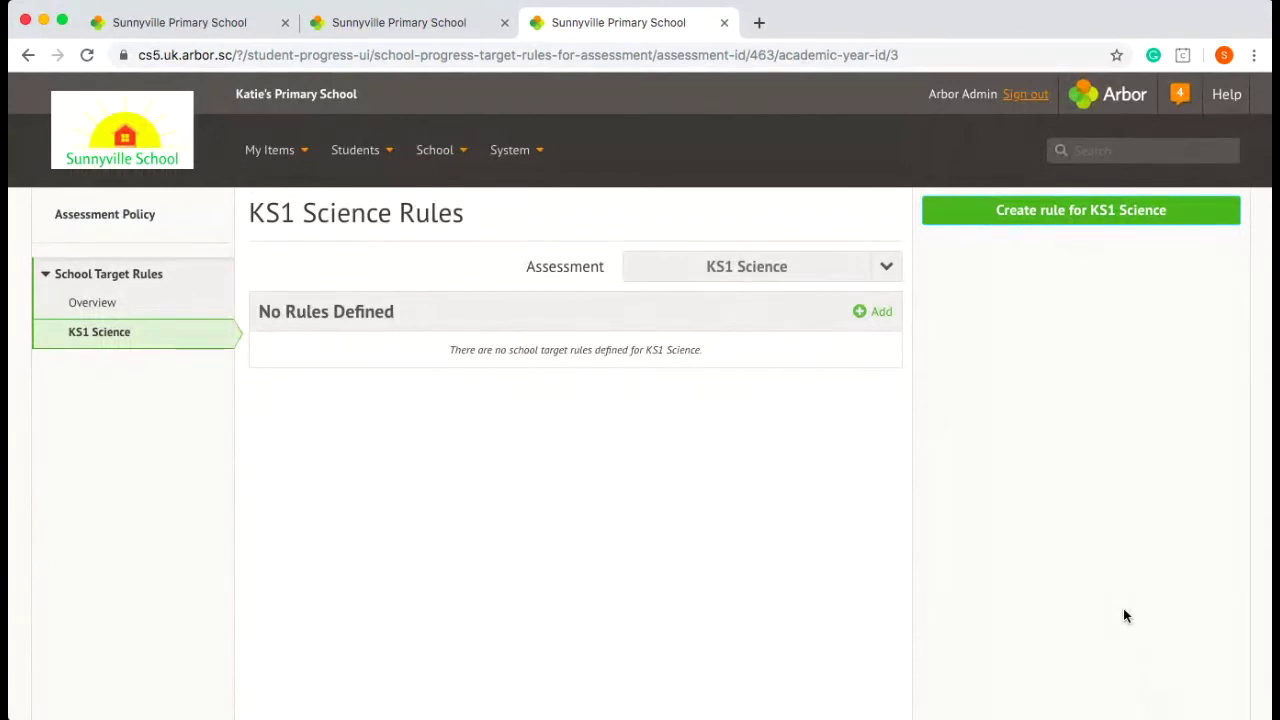
Step: Return to the KS1 Science Baselines & Targets page for Form 1PV (2018/2019)
{"action": "left_click", "coordinate": [408, 25]}
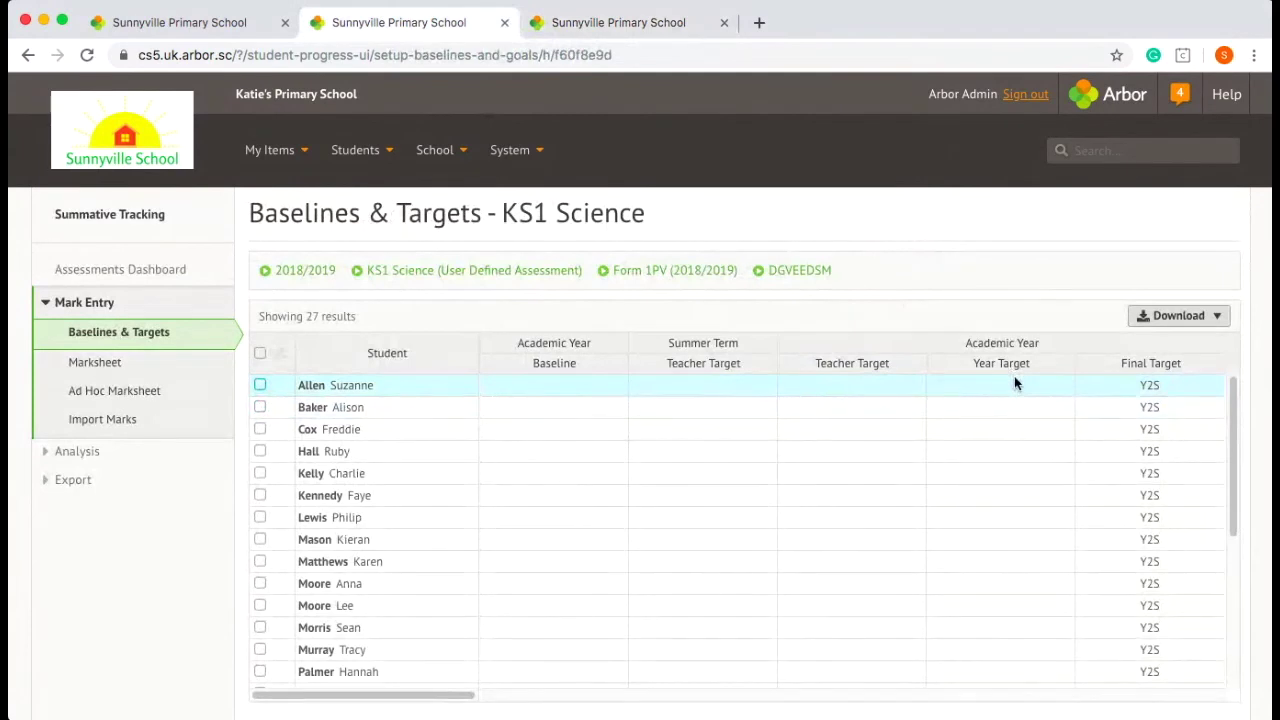